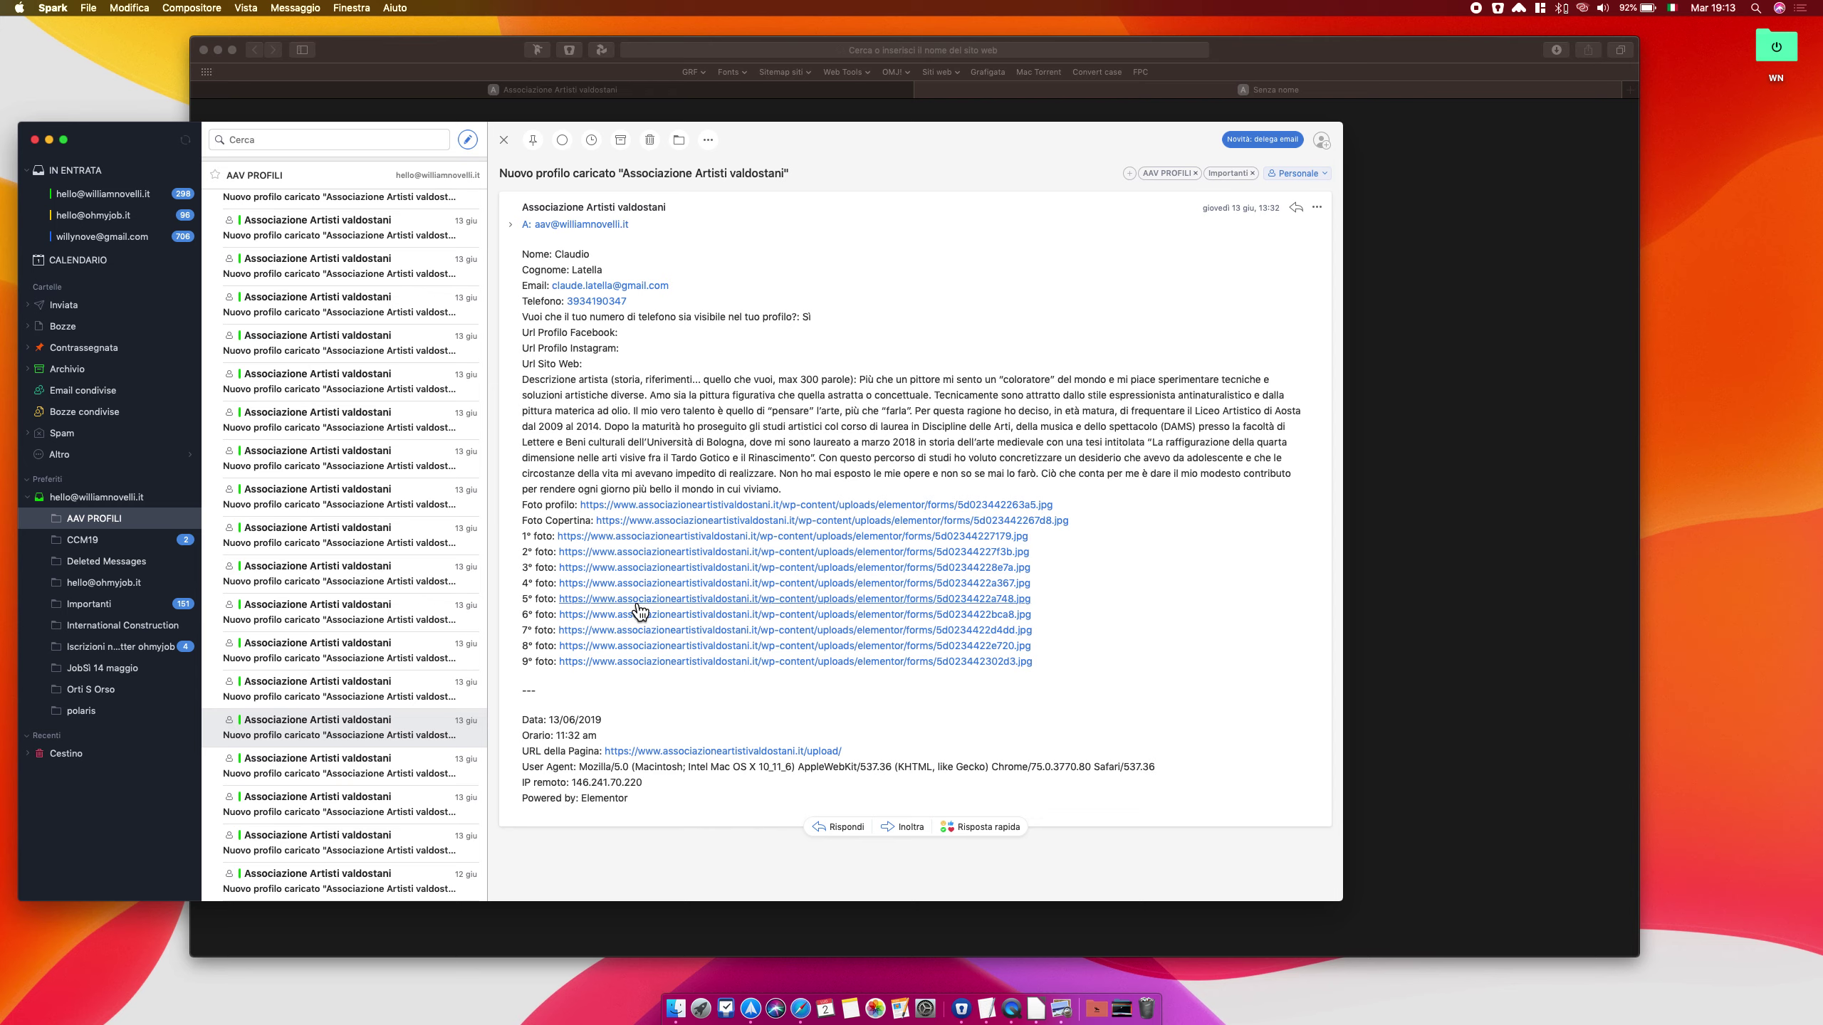
Download photos 4 through 9 by opening each numbered foto link in the profile email
click(120, 784)
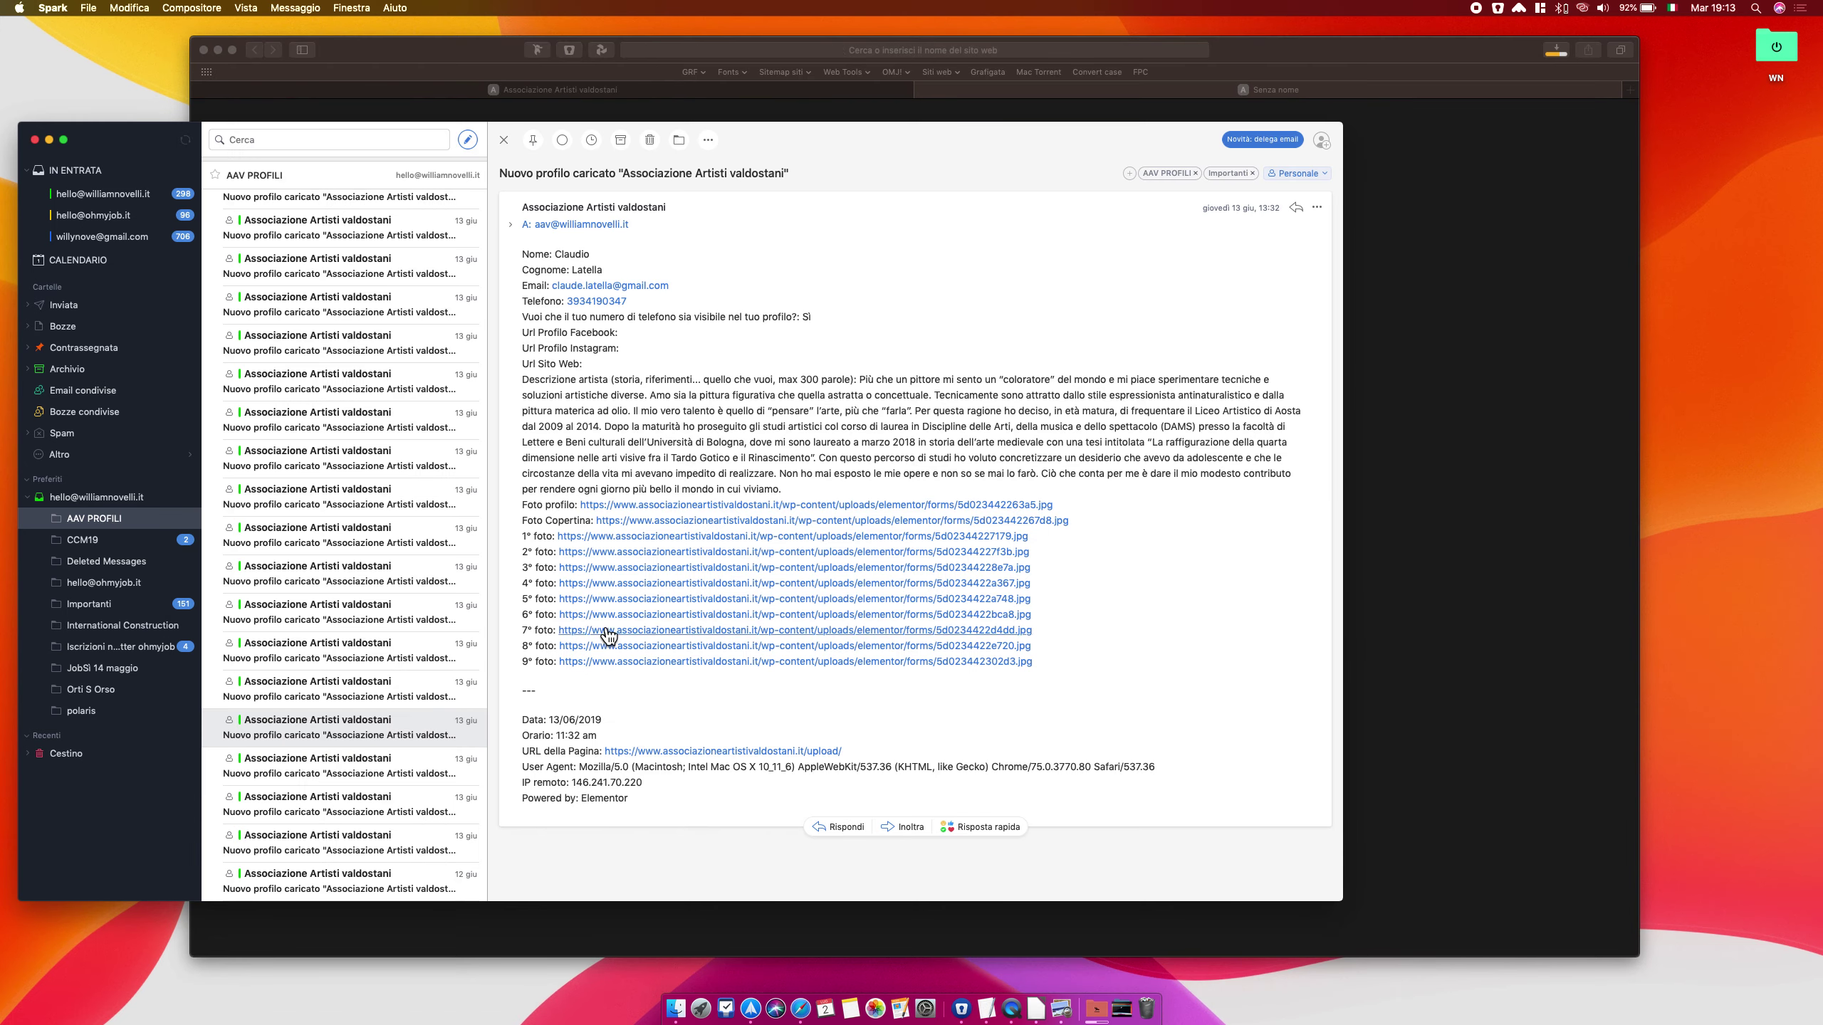
click(613, 599)
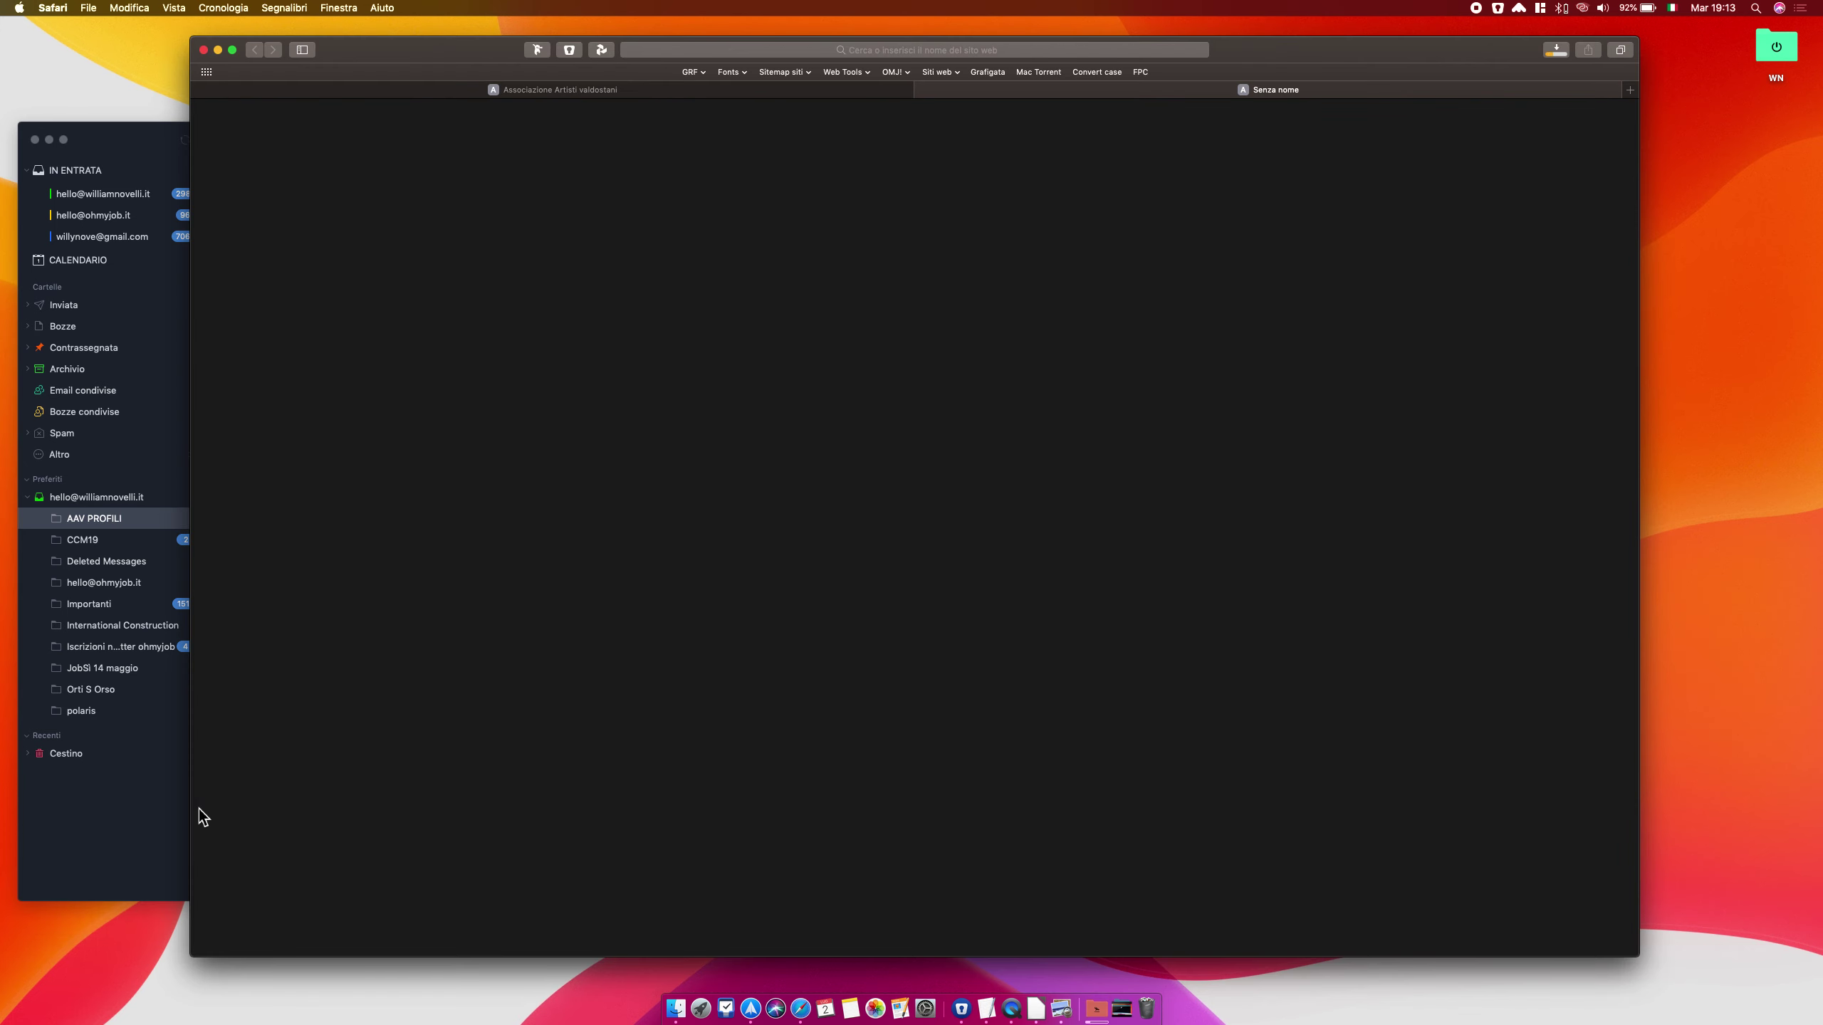
click(191, 819)
click(610, 632)
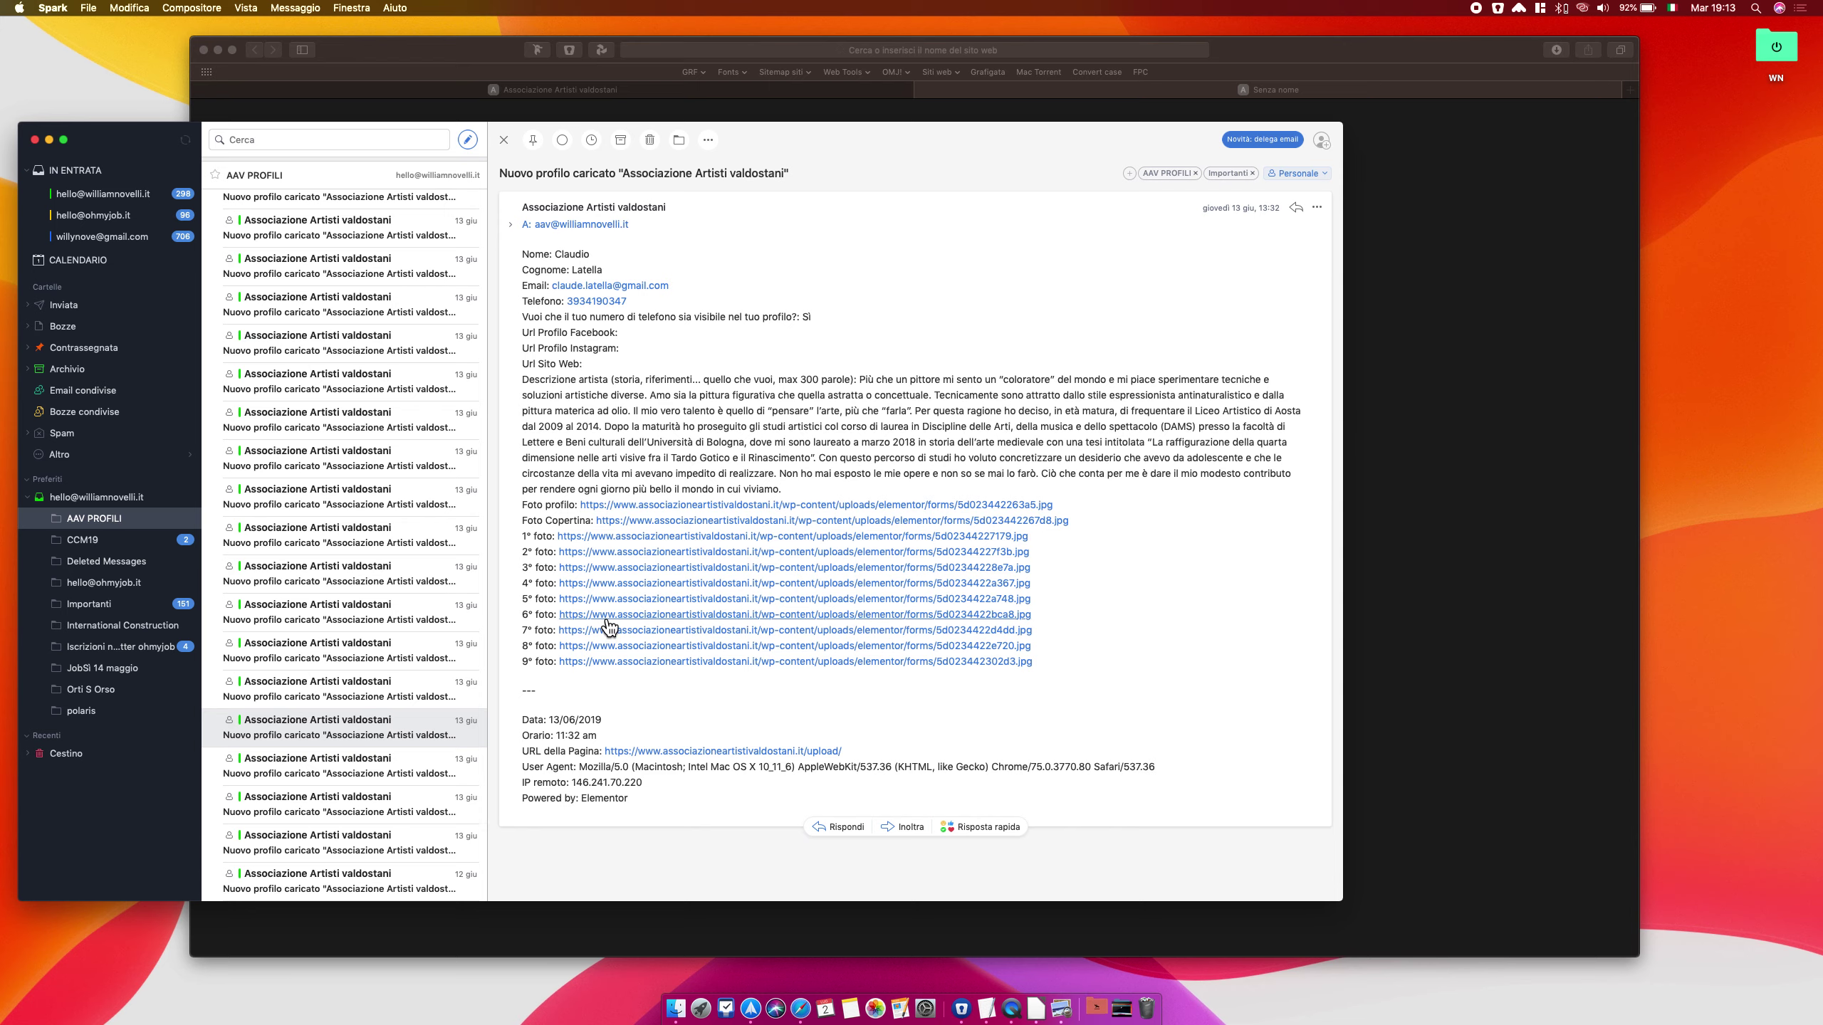
click(131, 820)
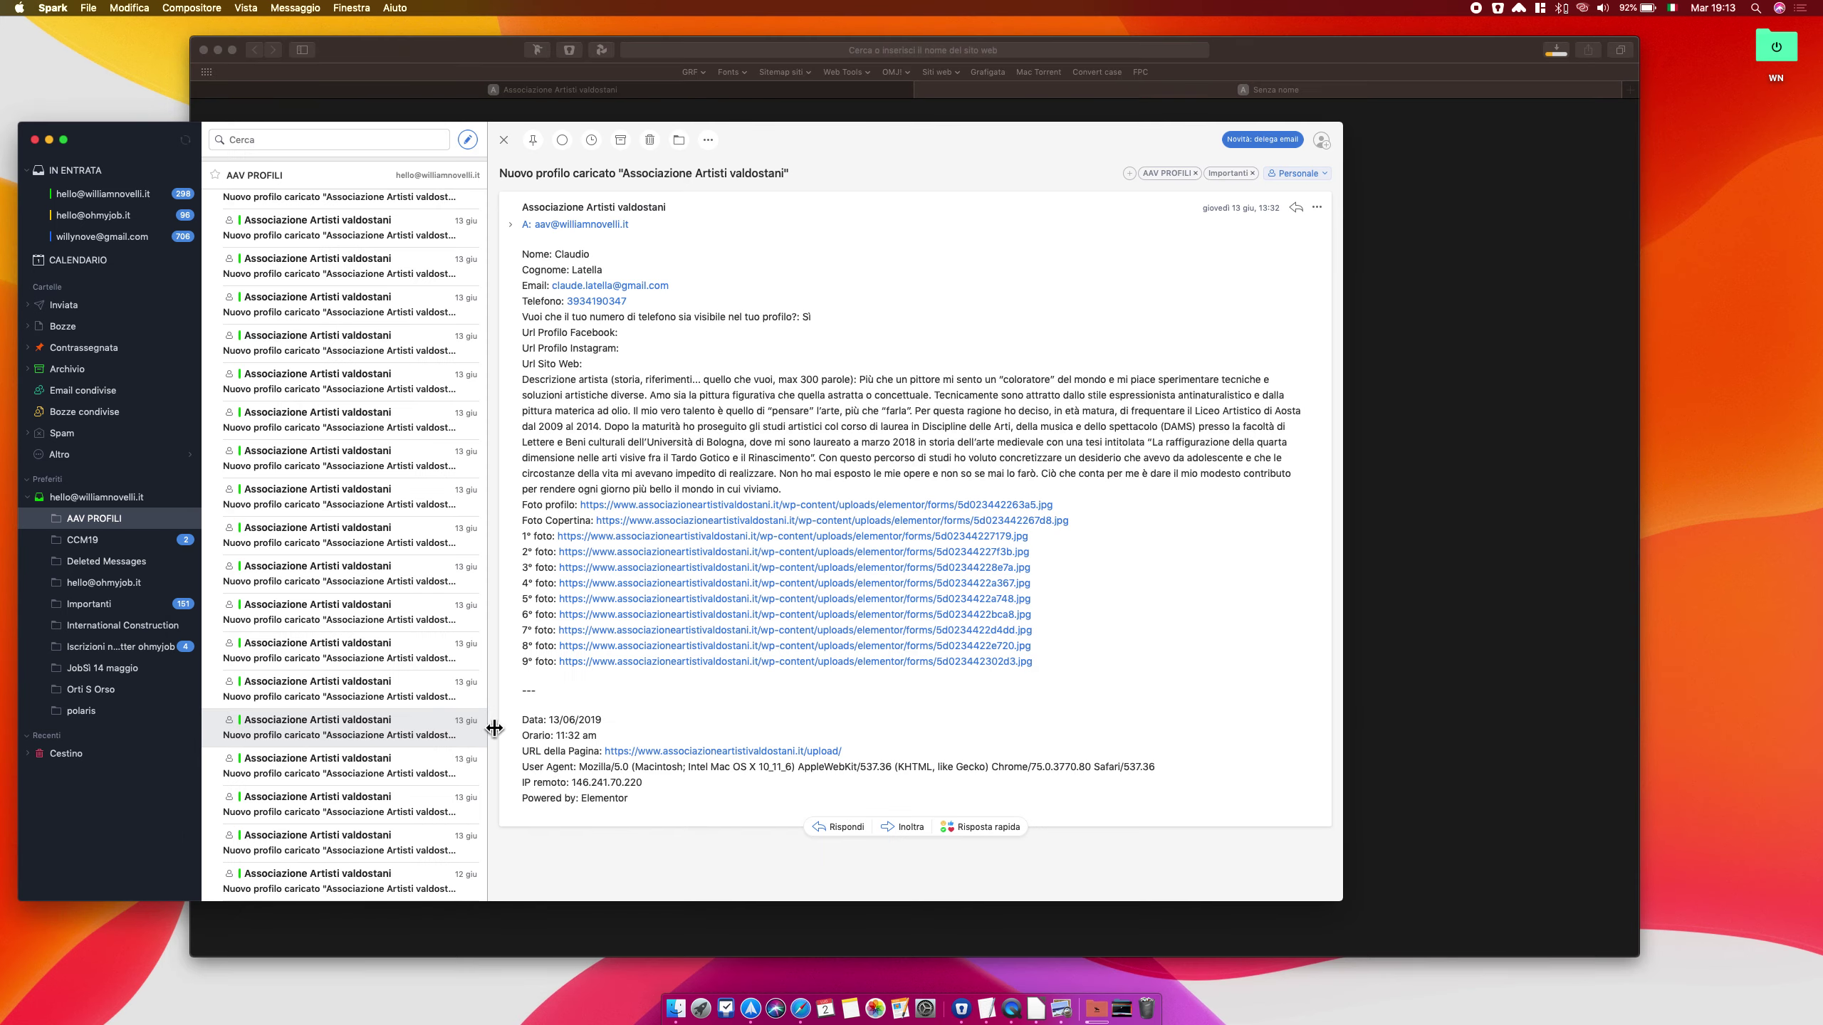
click(585, 632)
click(123, 839)
click(618, 652)
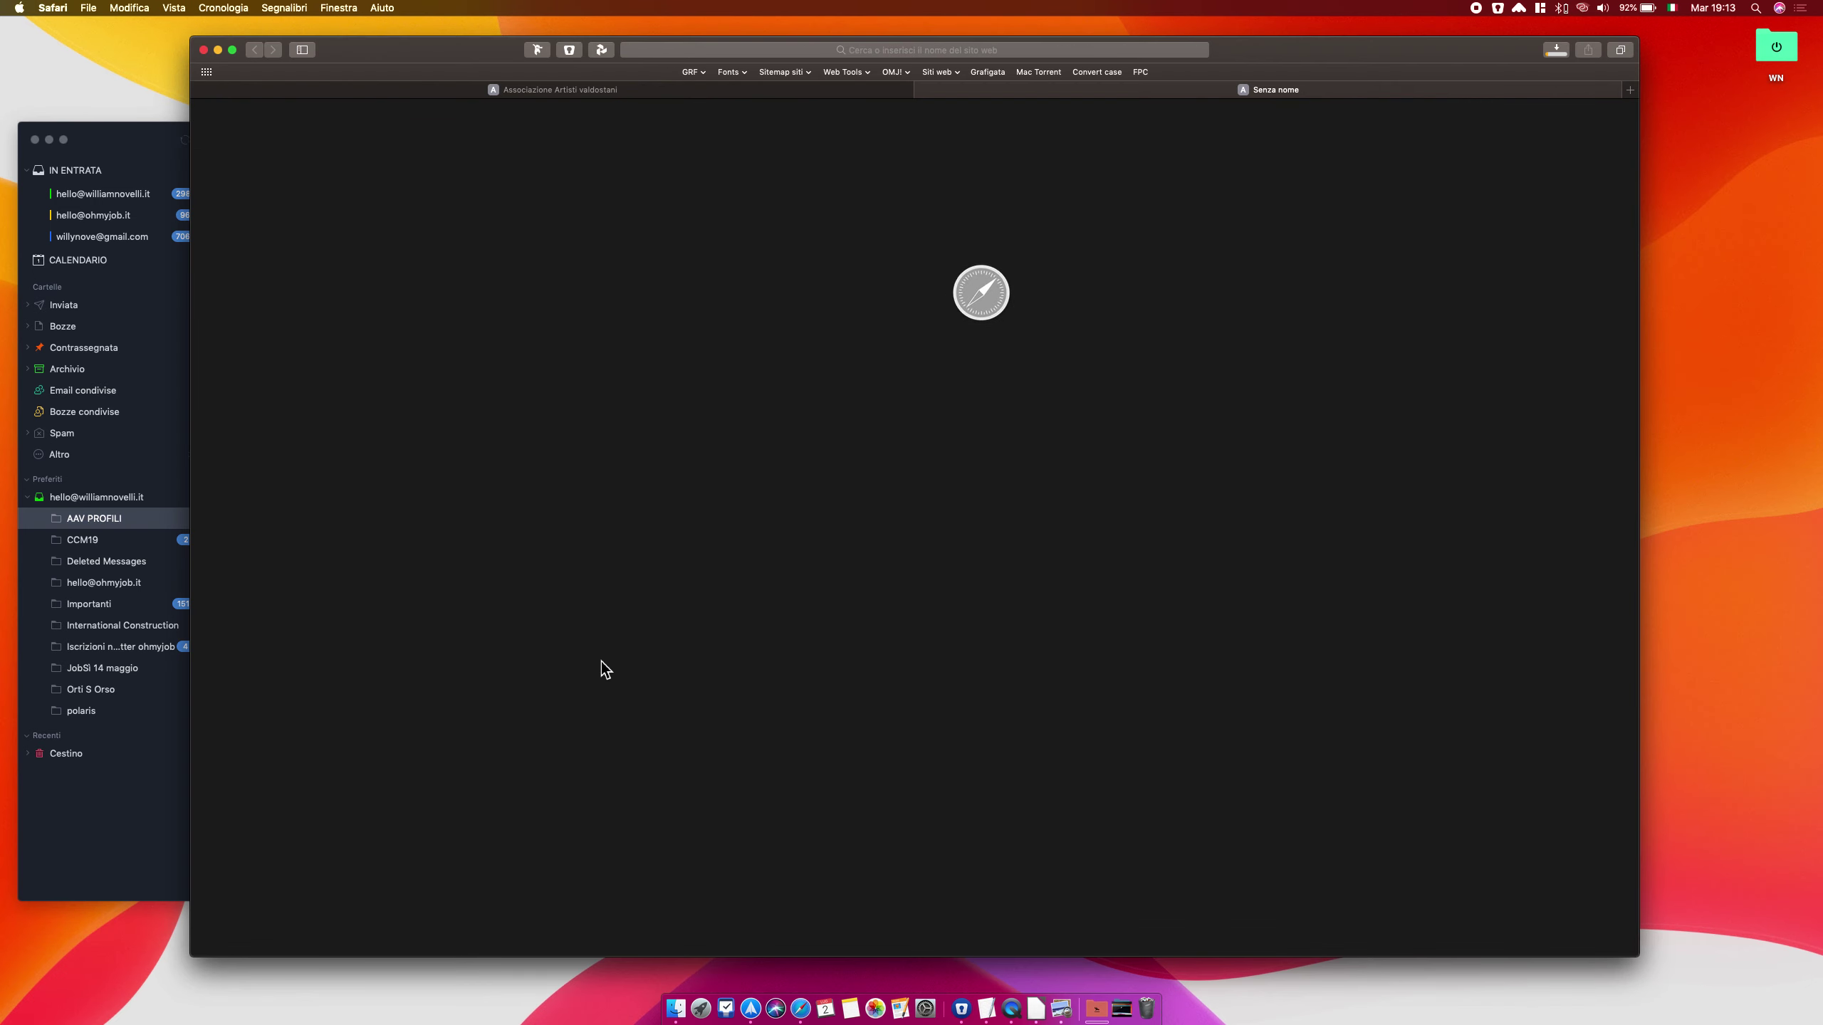
click(148, 836)
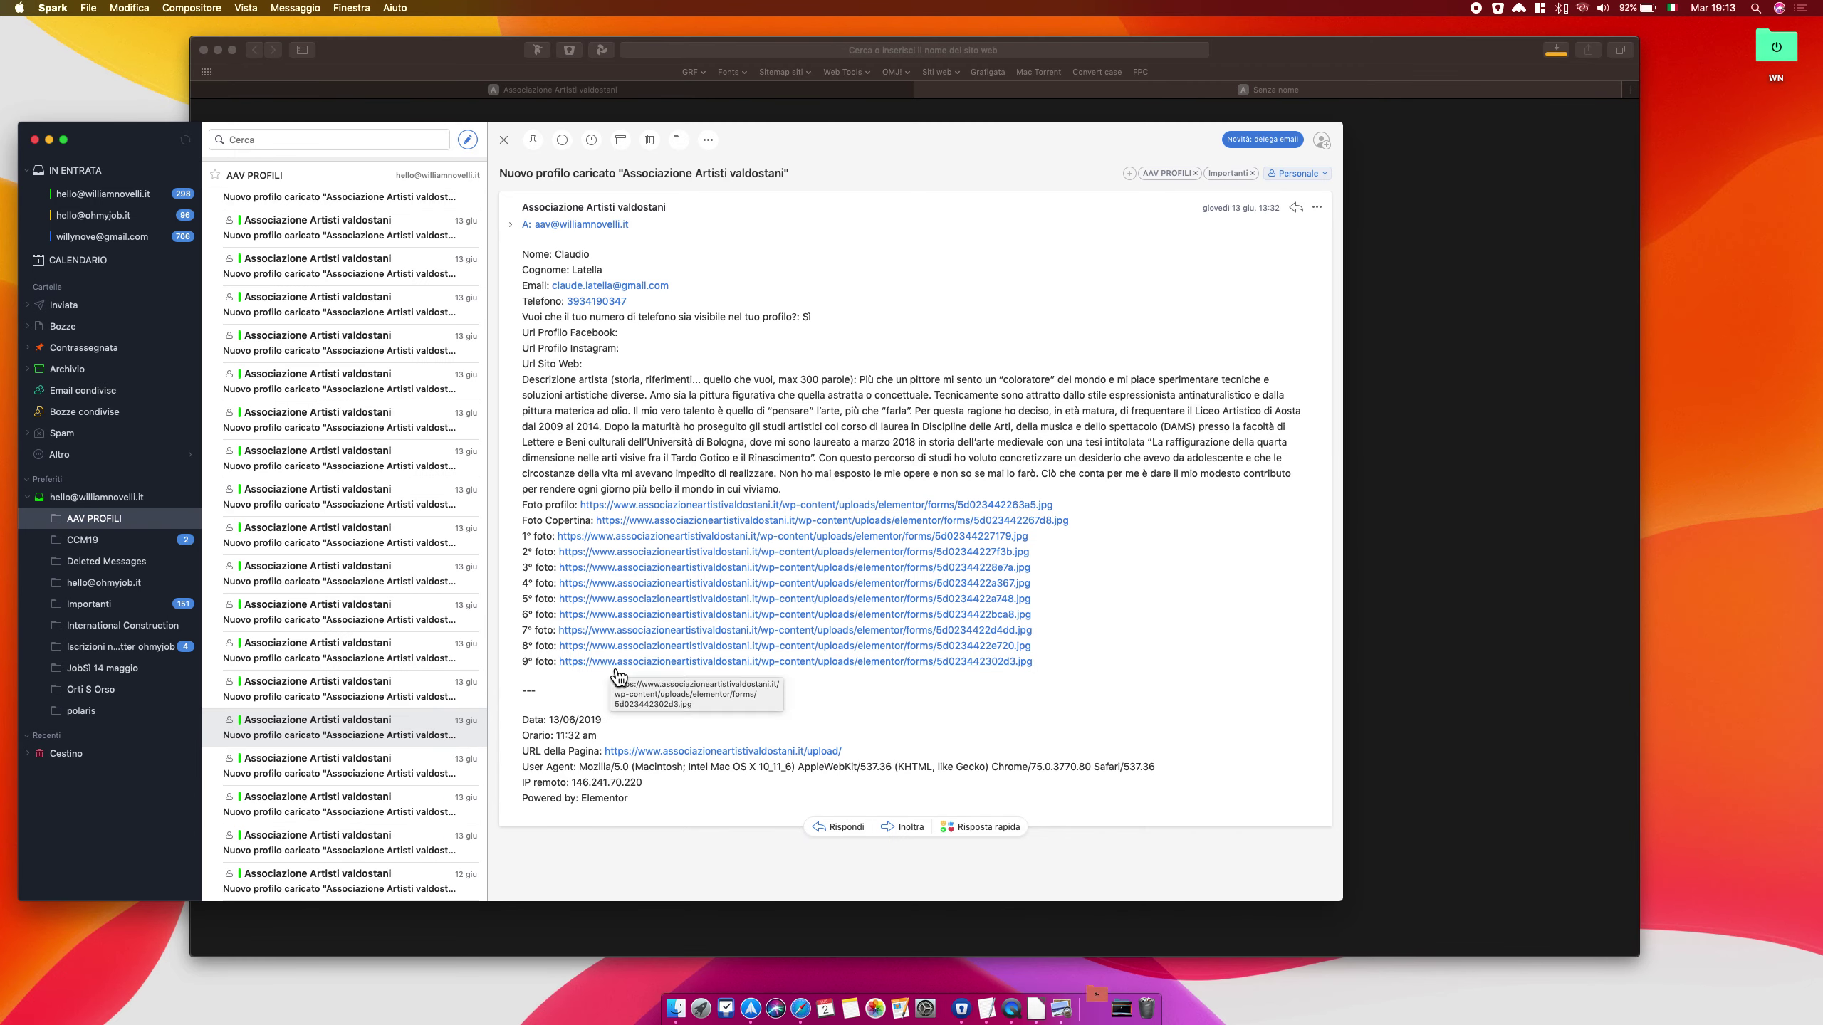
click(612, 662)
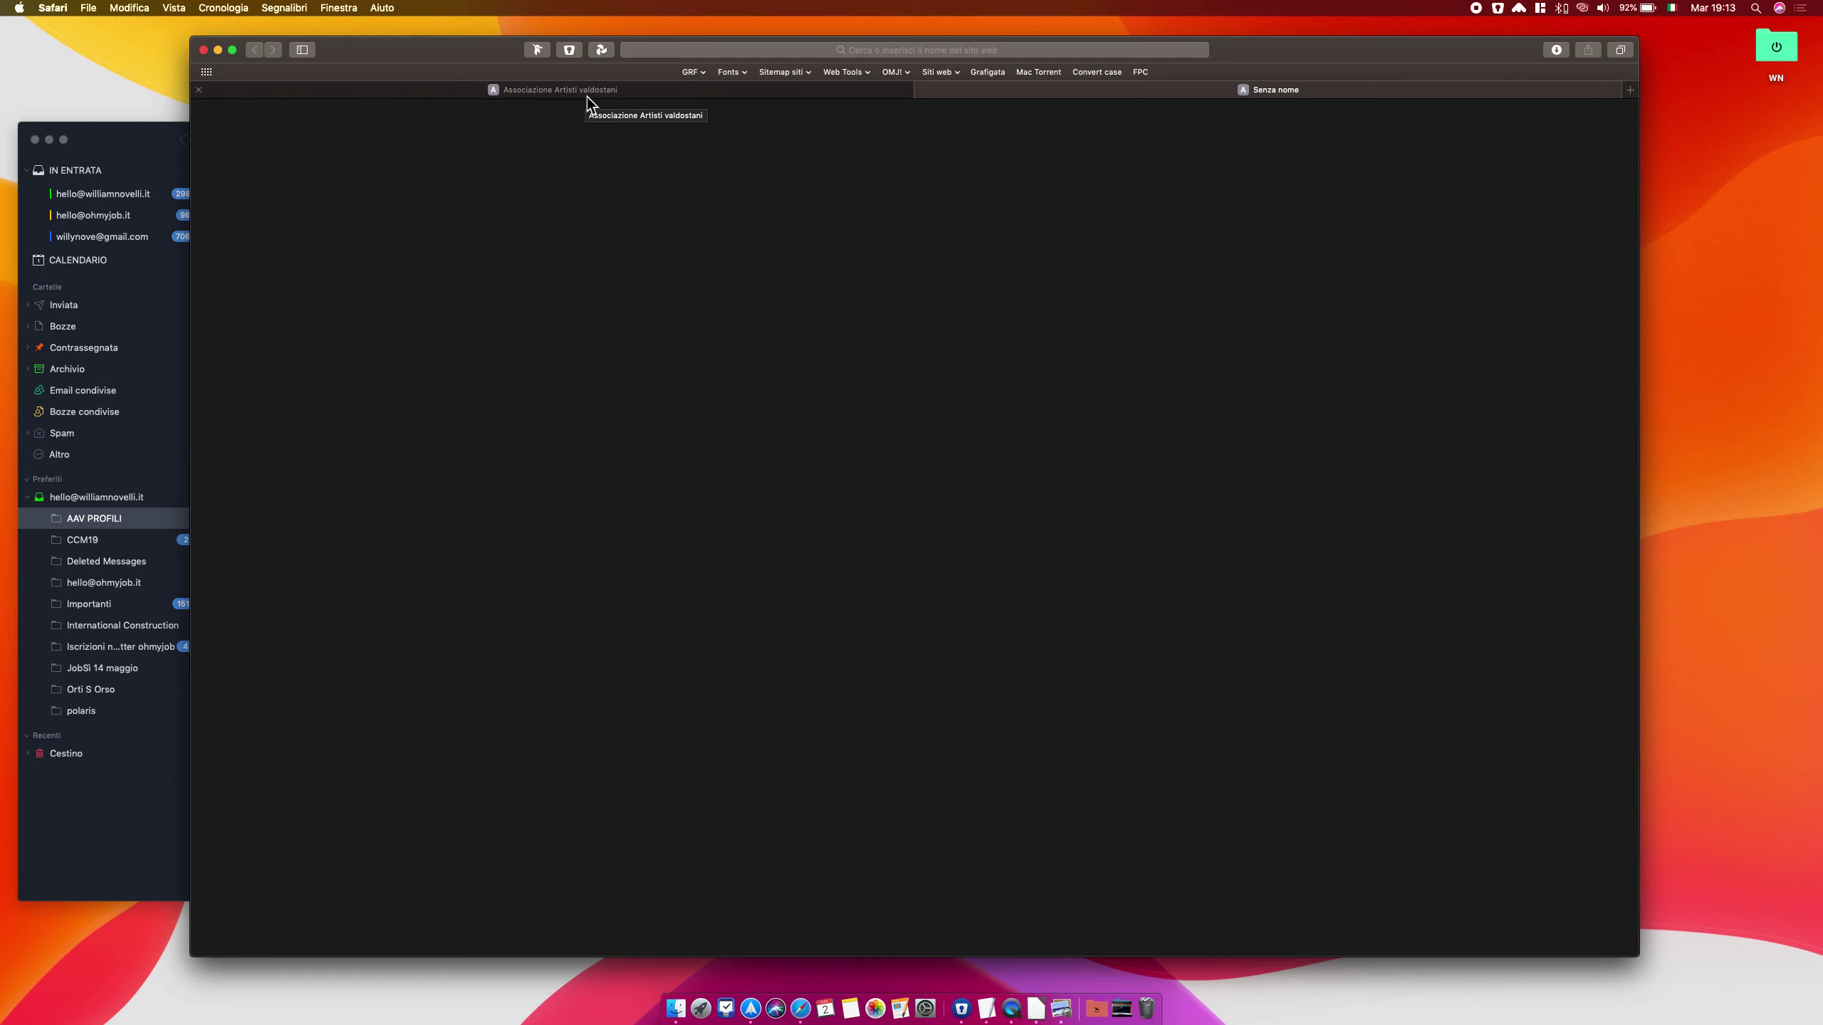
Launch JPEGmini Lite and show the Downloads folder in Finder
click(701, 1010)
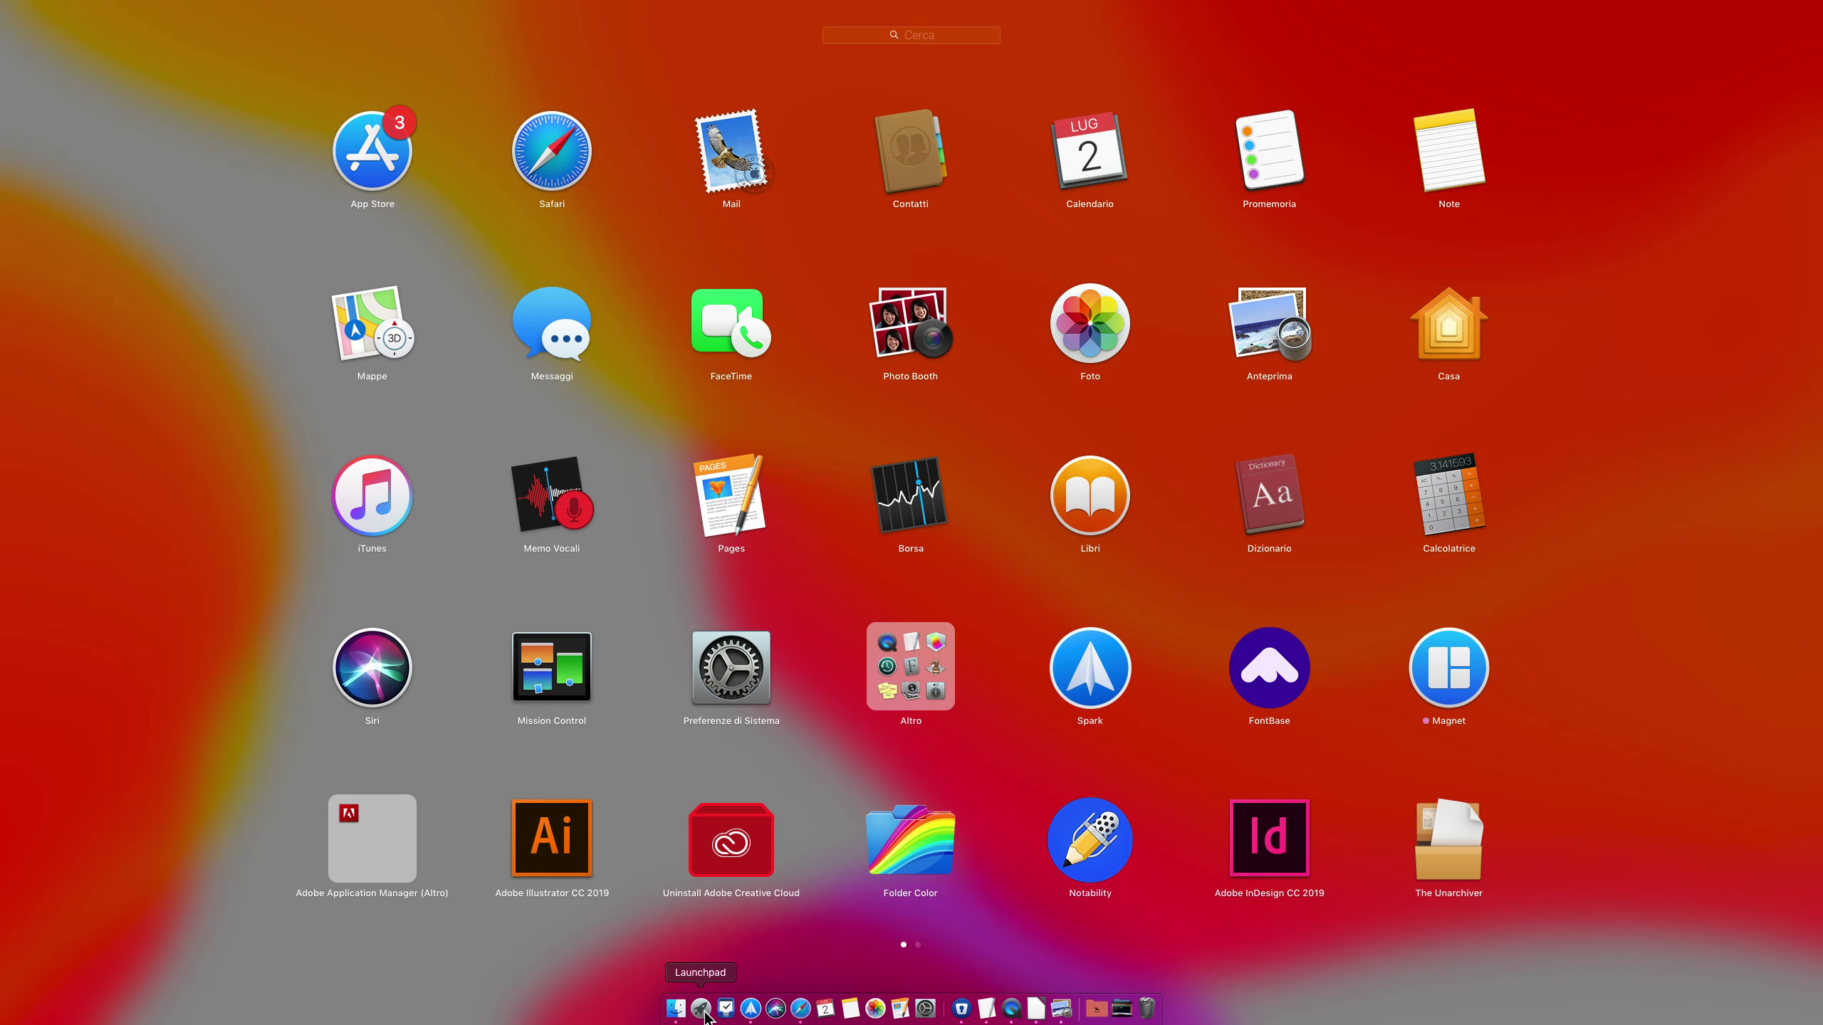
text(jpeg)
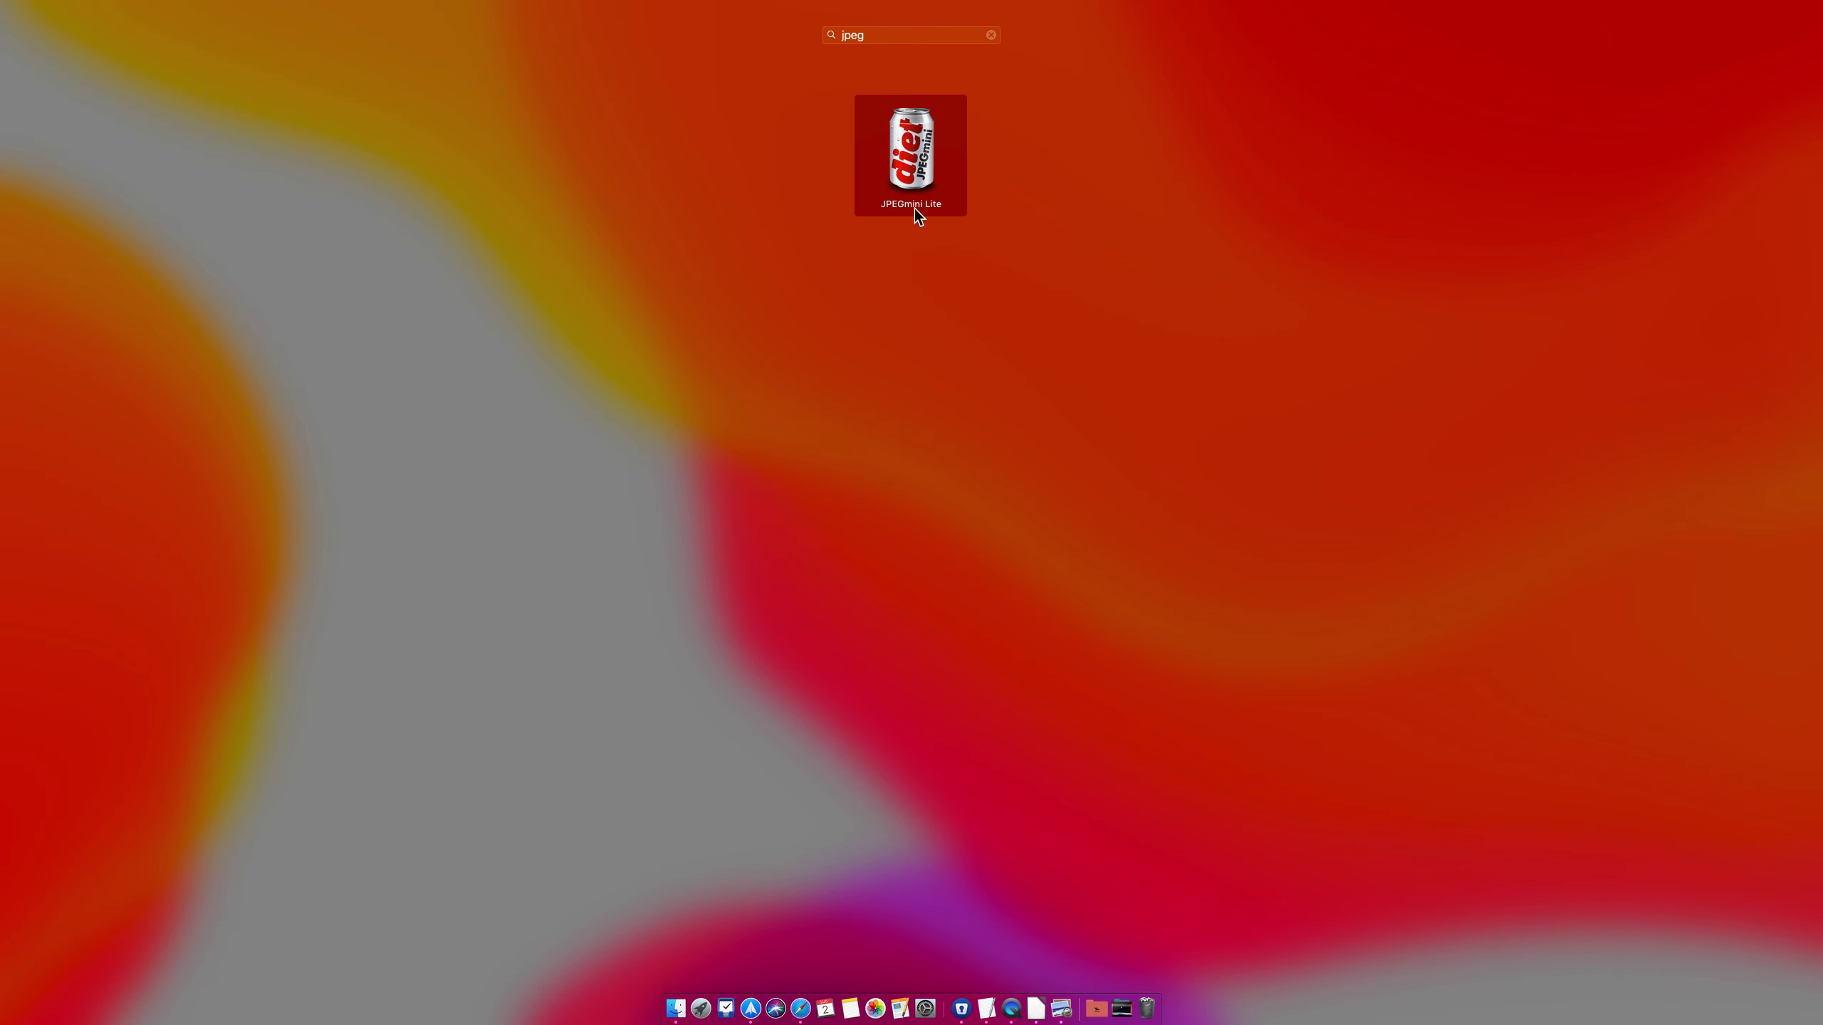
click(913, 205)
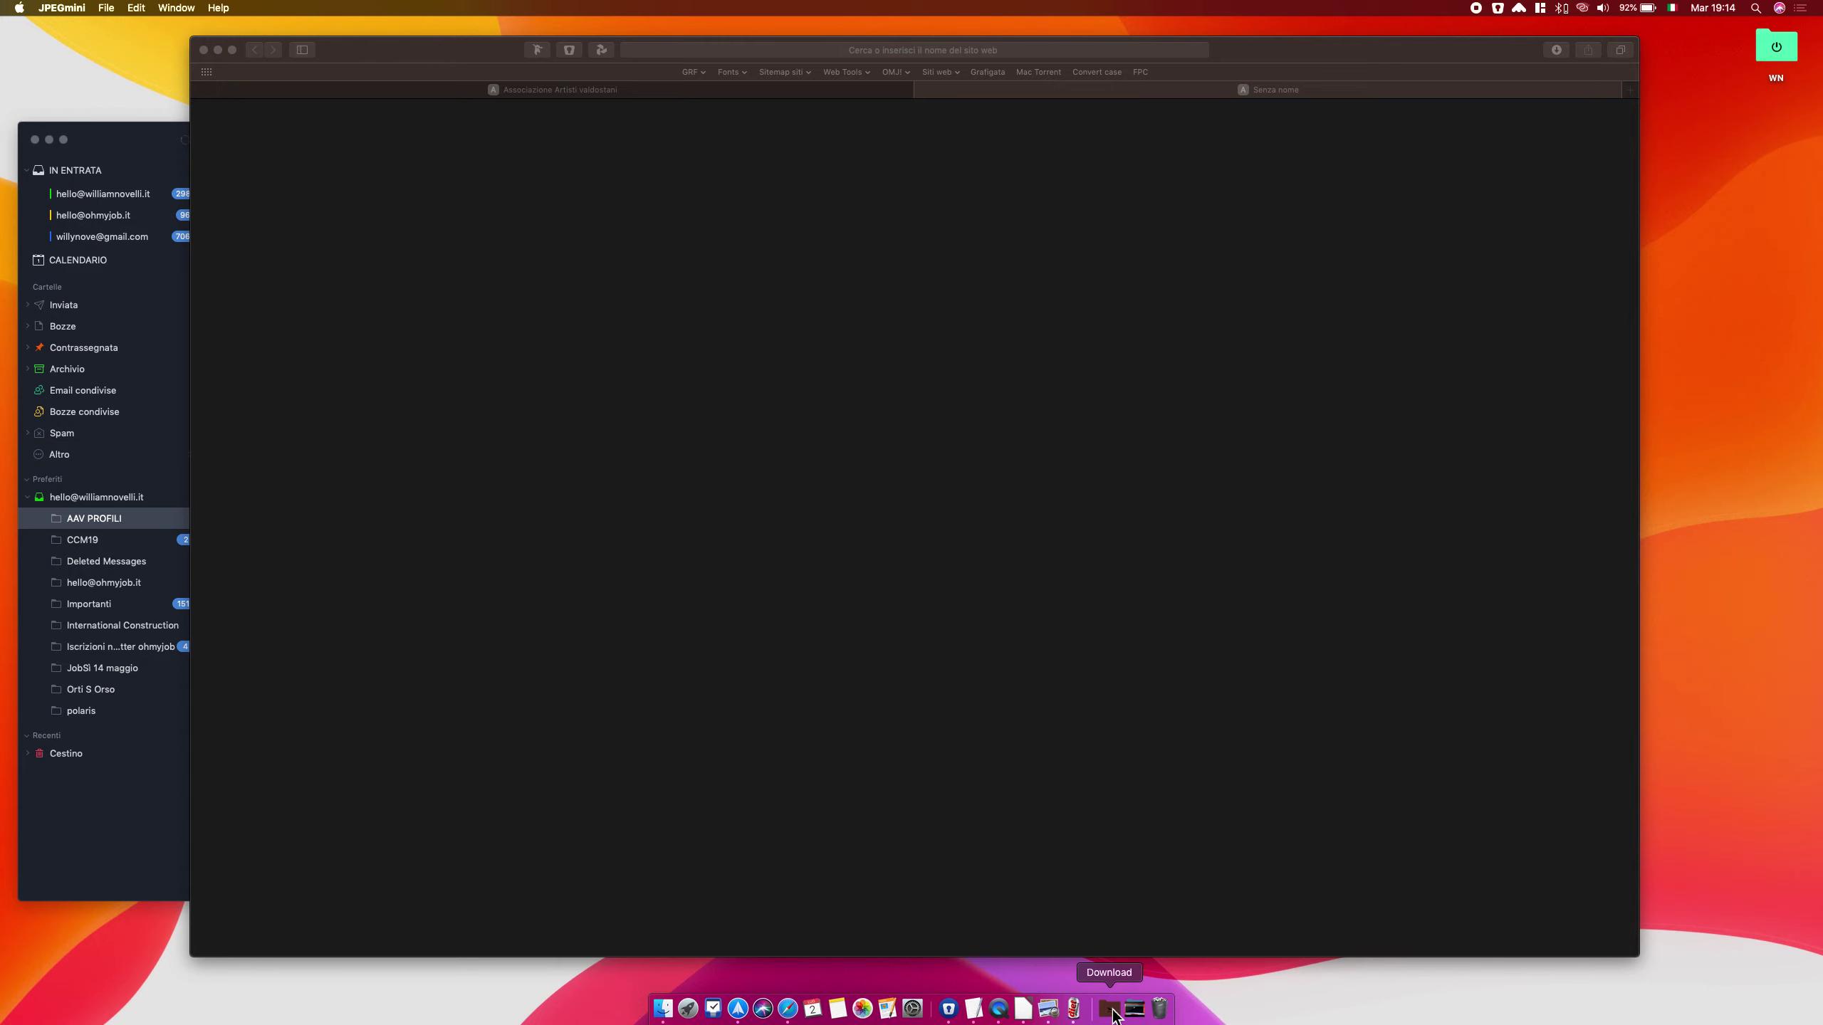
click(1112, 1010)
click(1052, 699)
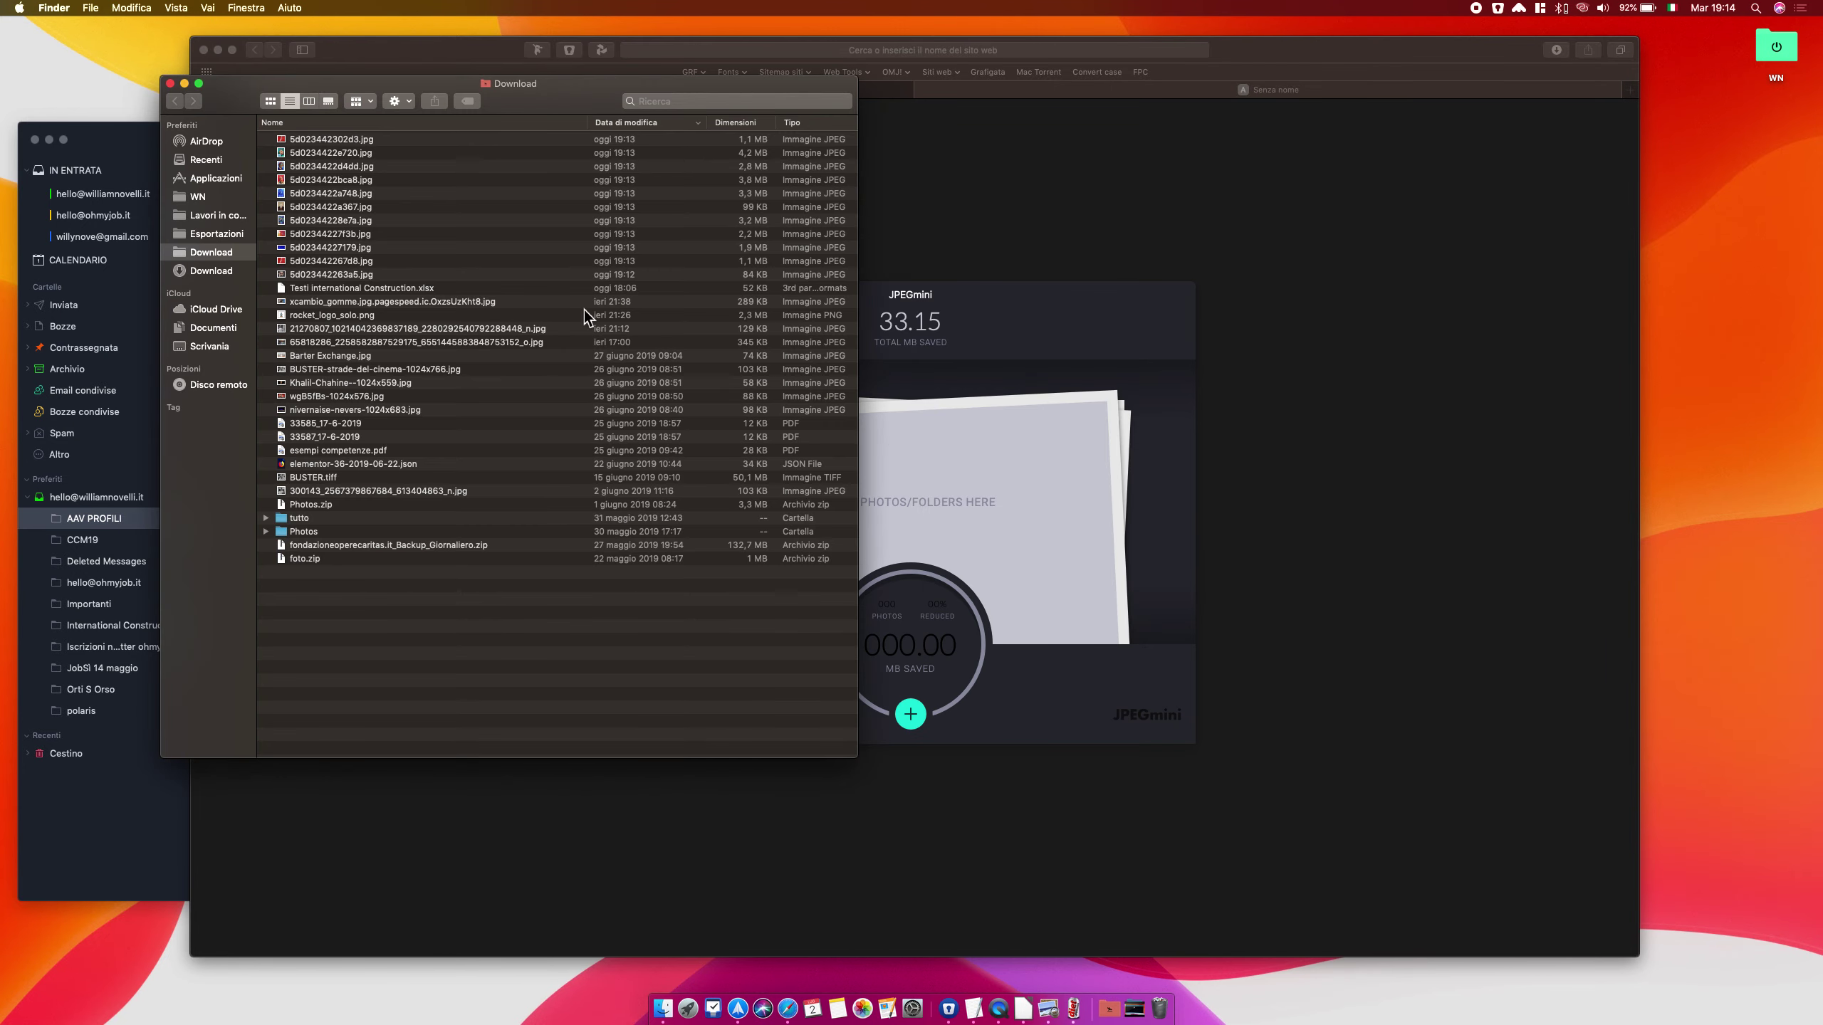
Preview and step through the downloaded profile photos in Finder
click(330, 273)
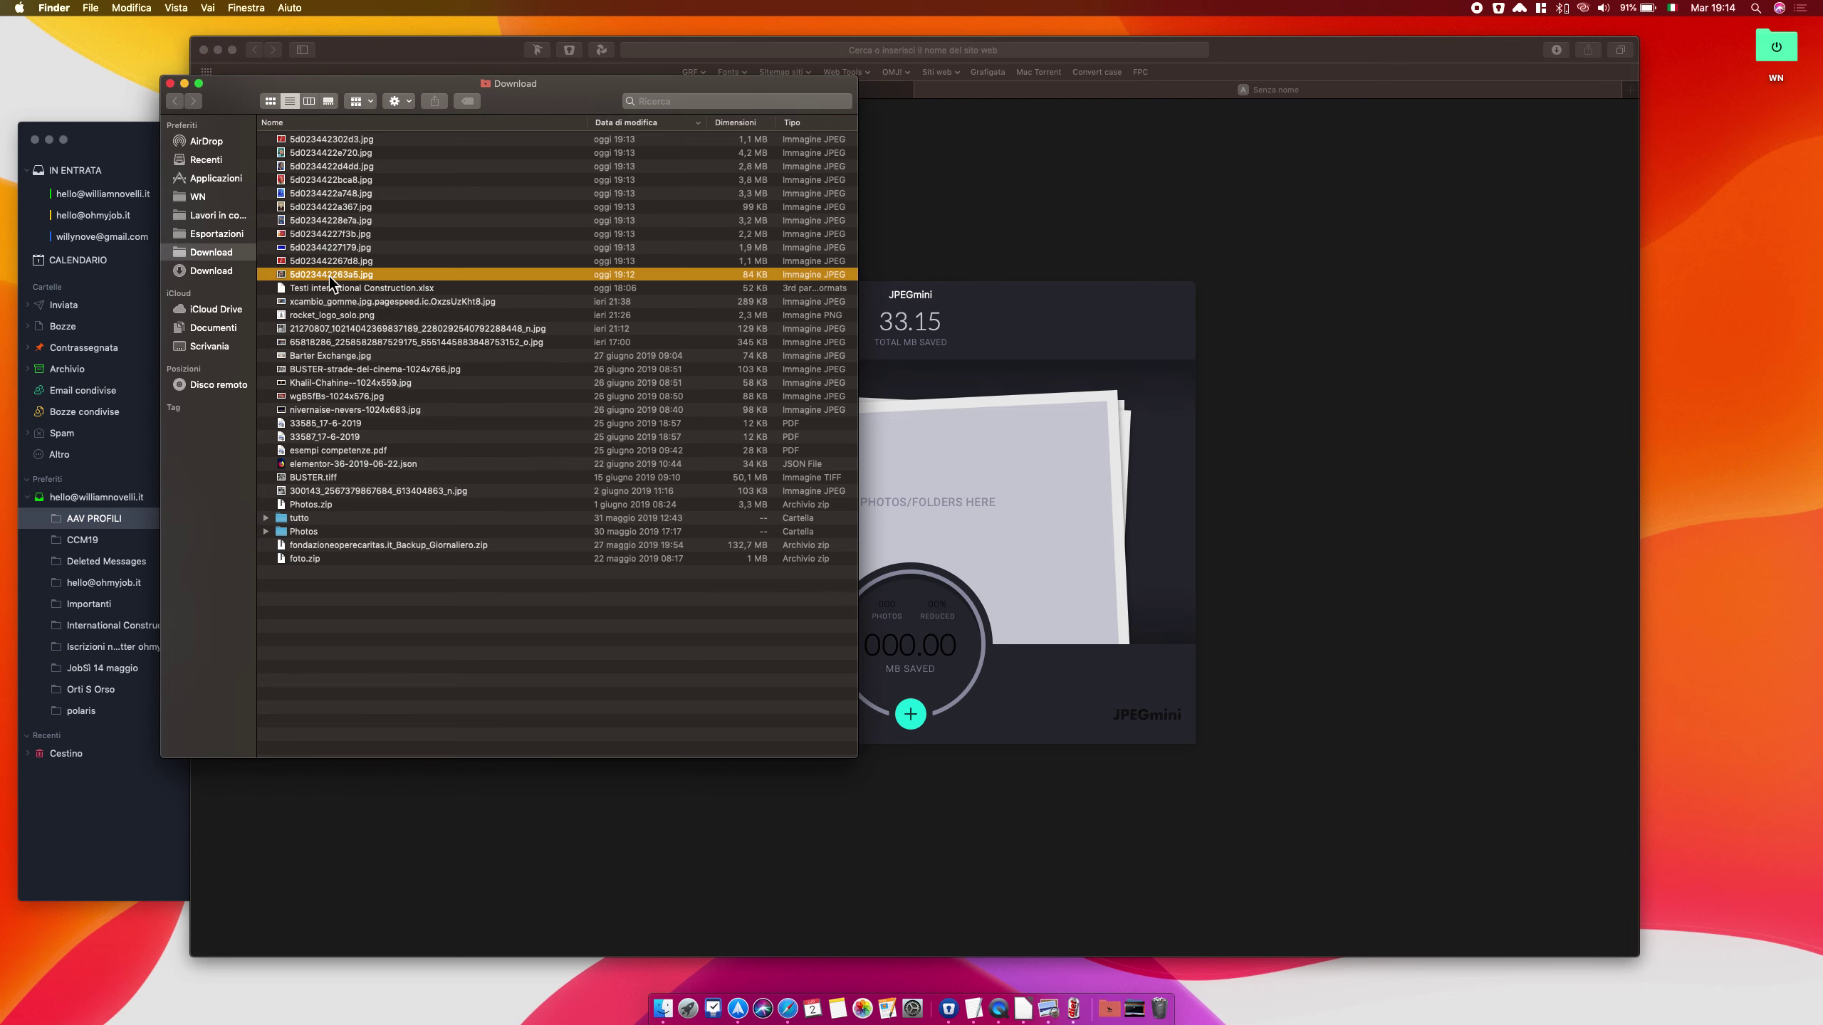
key(space)
key(space)
click(336, 264)
key(space)
key(space)
click(331, 251)
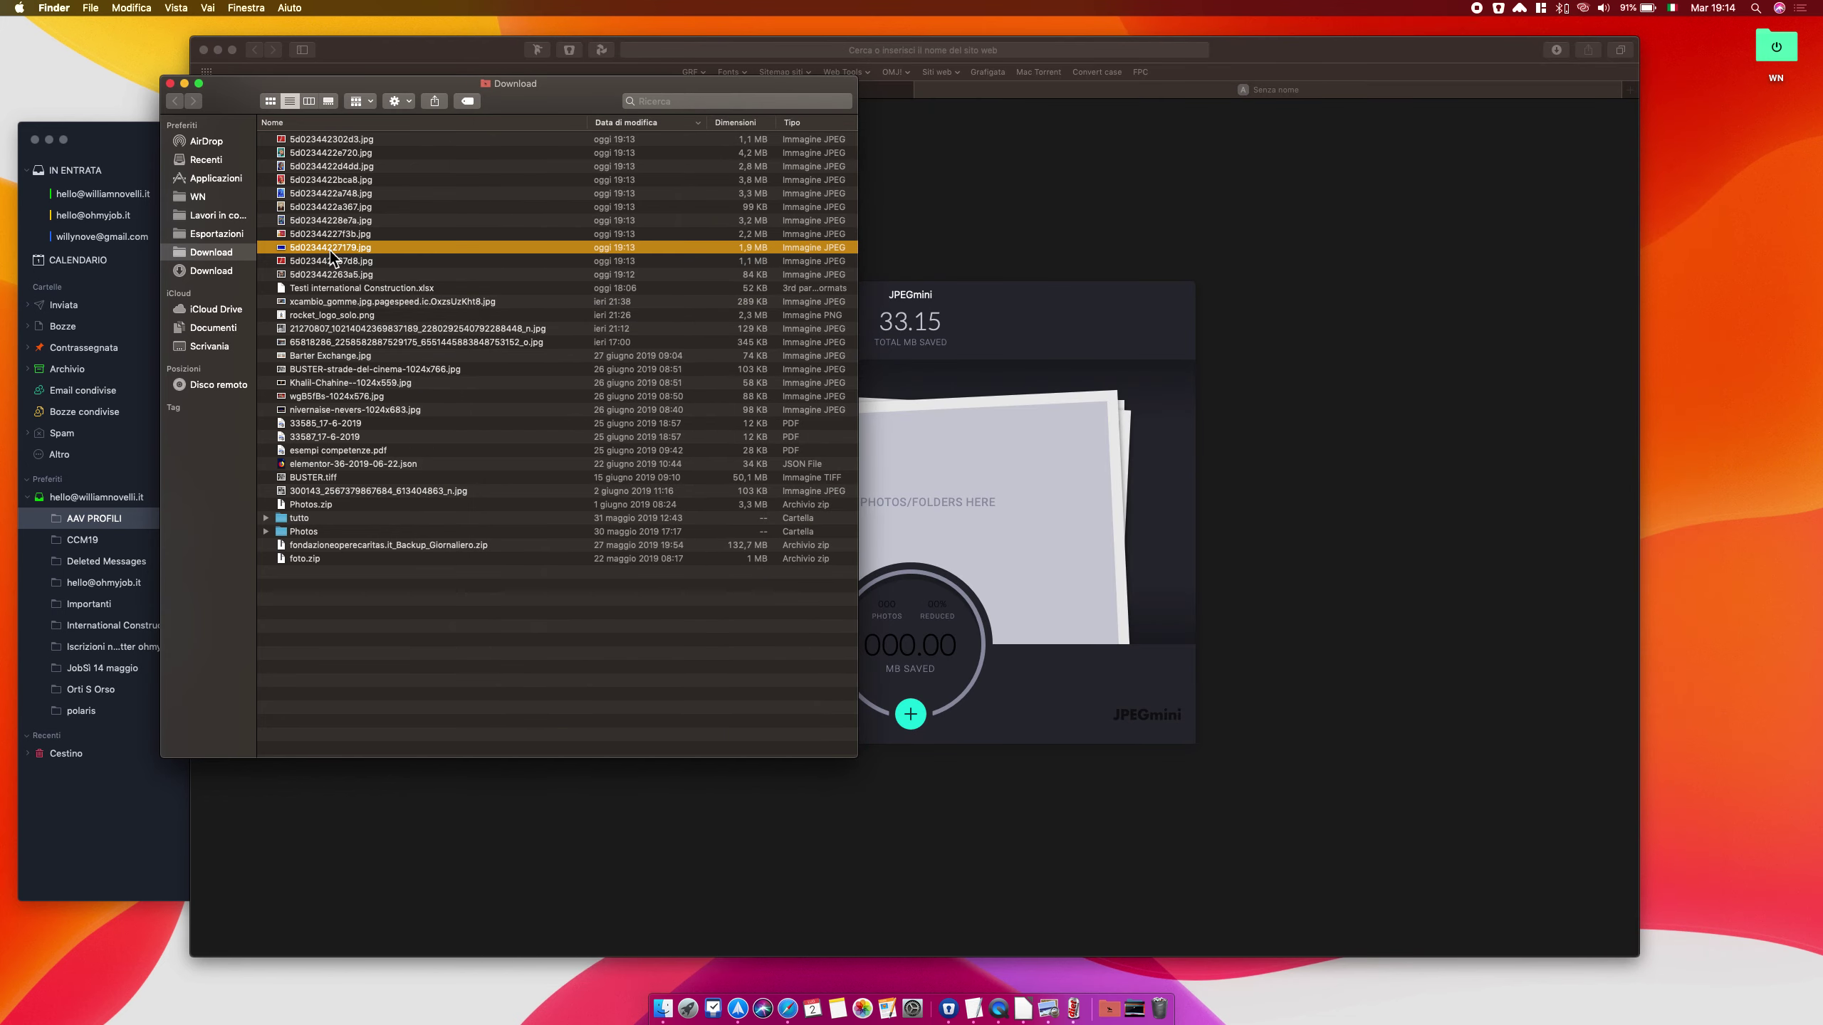
key(Up)
key(Up)
key(Up)
key(Up)
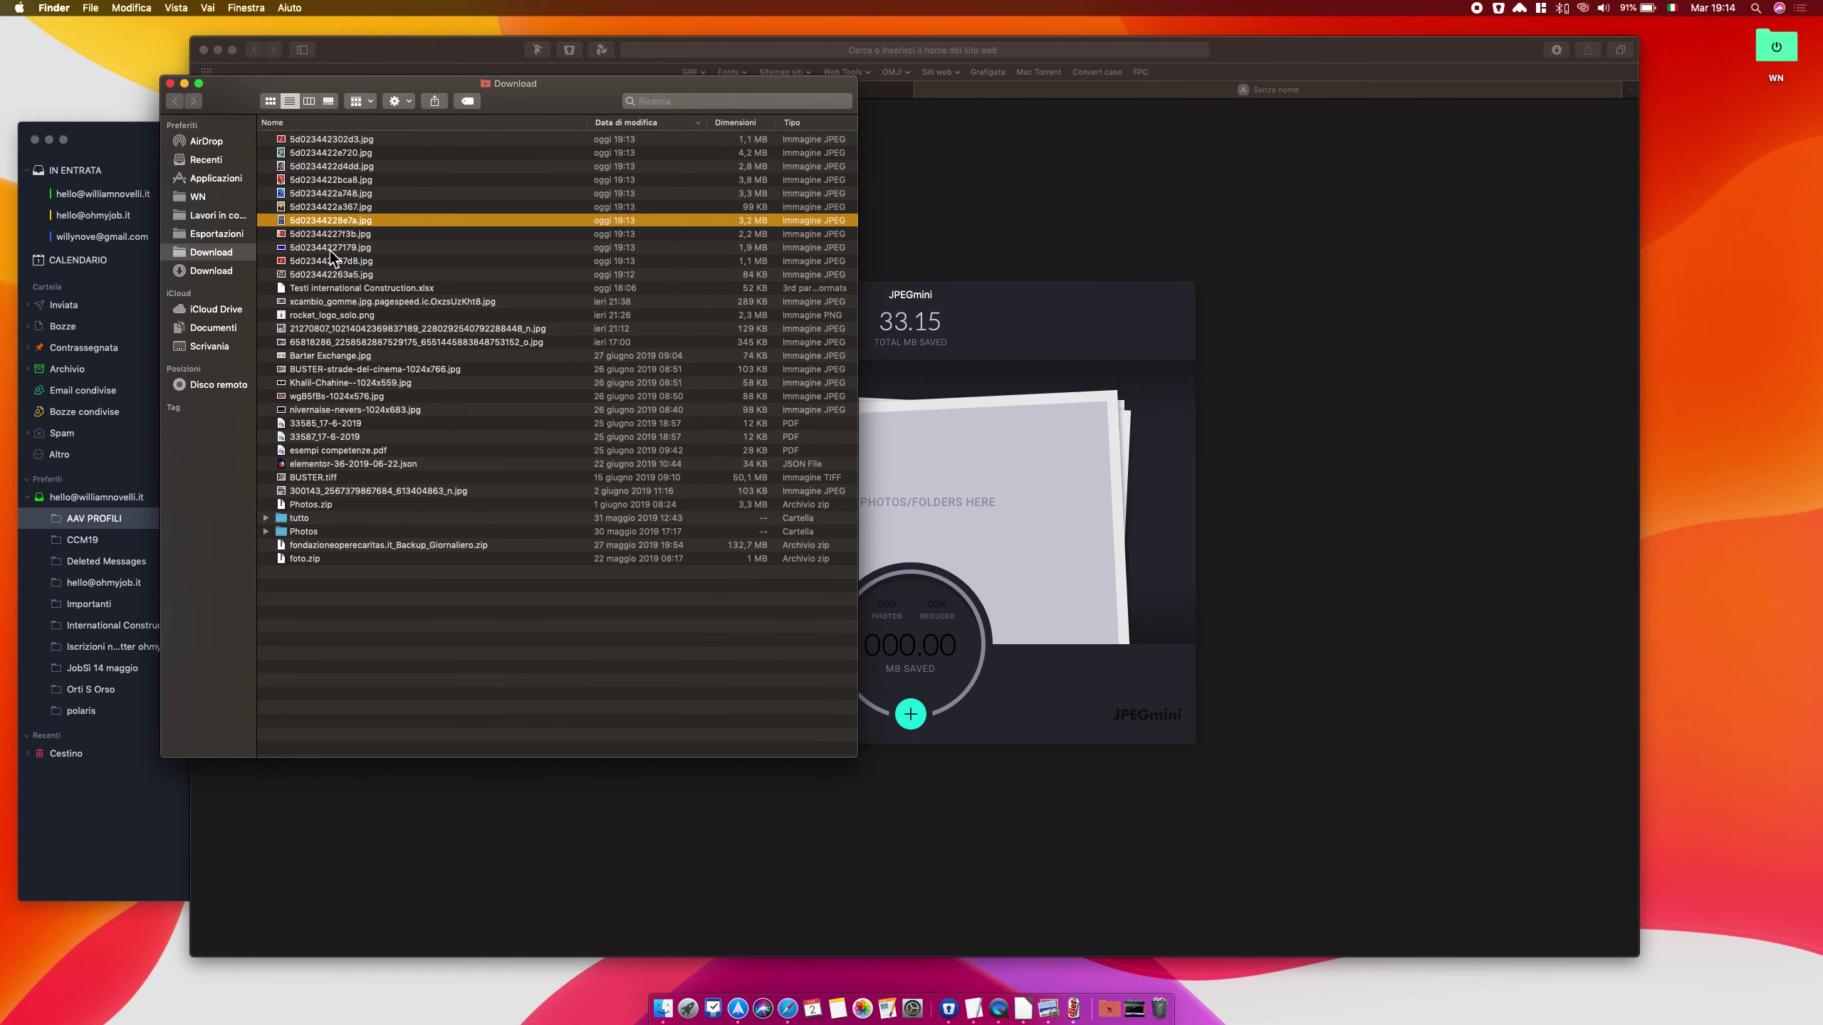
key(Up)
key(Up)
key(Up)
key(Up)
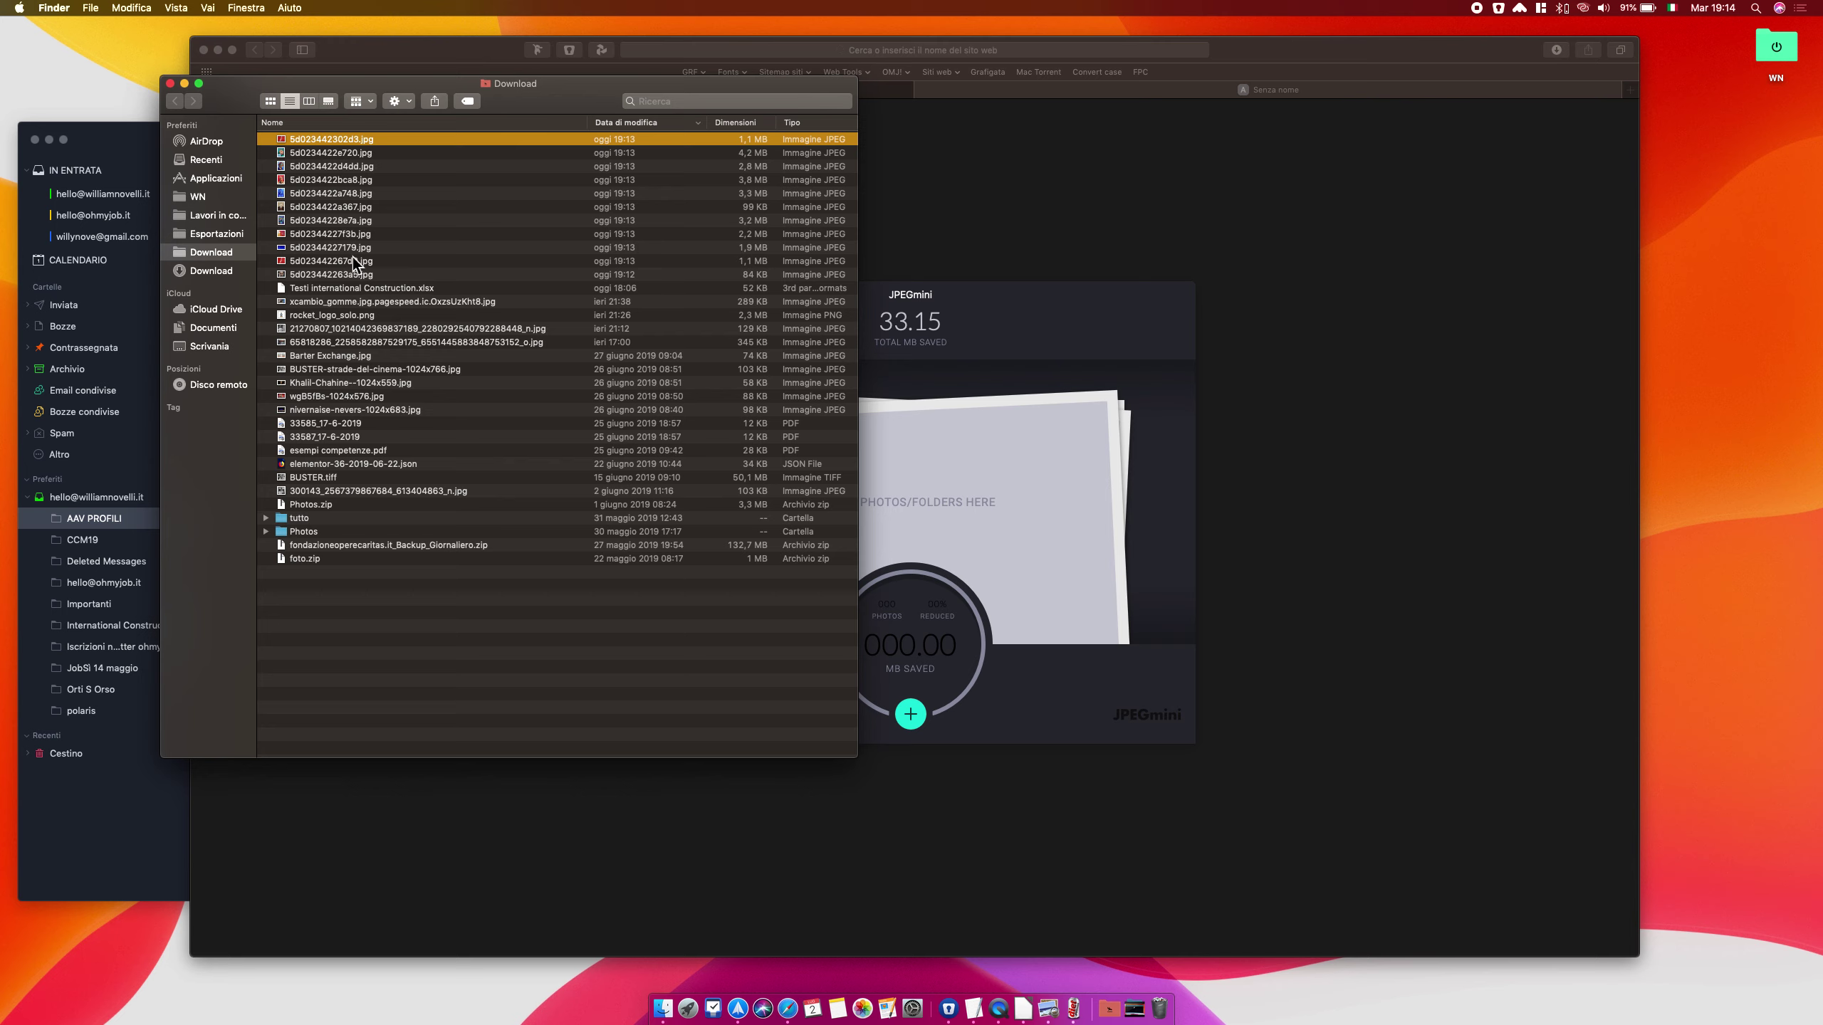
Drag all 11 selected photos onto JPEGmini for compression and close the Finder window
shift+click(350, 275)
drag(350, 275, 938, 478)
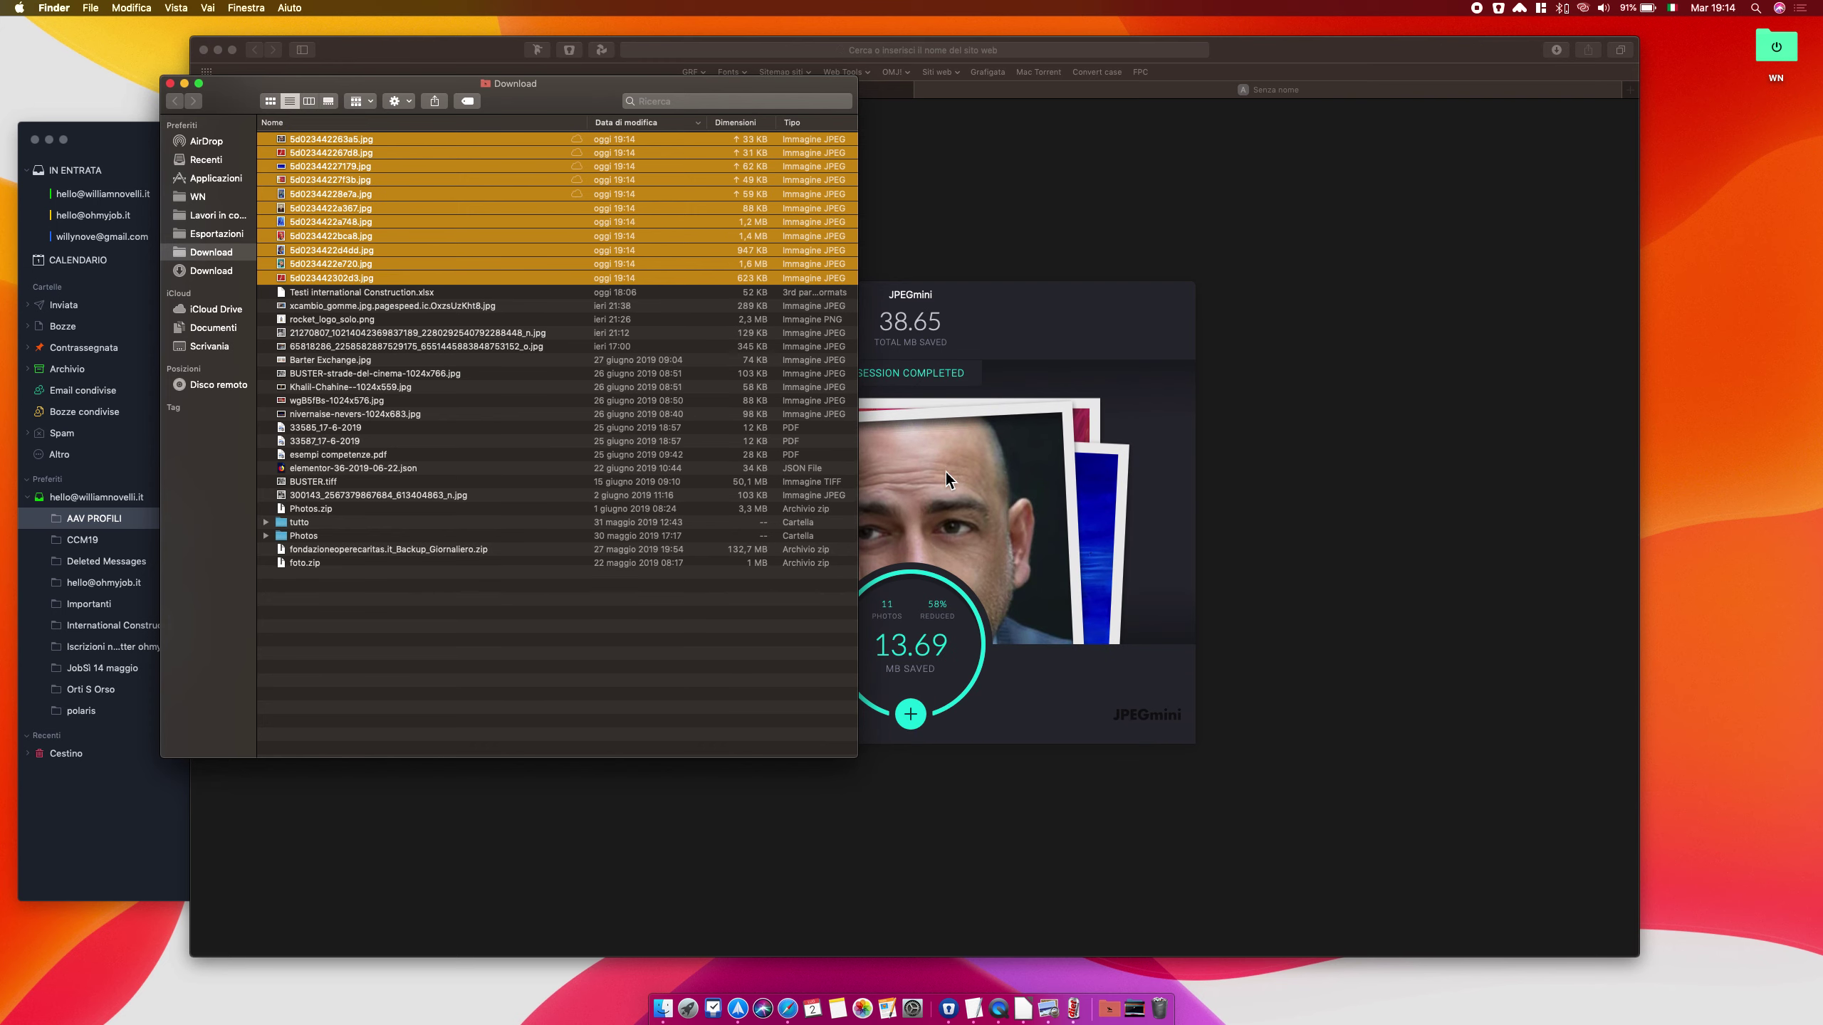
click(170, 83)
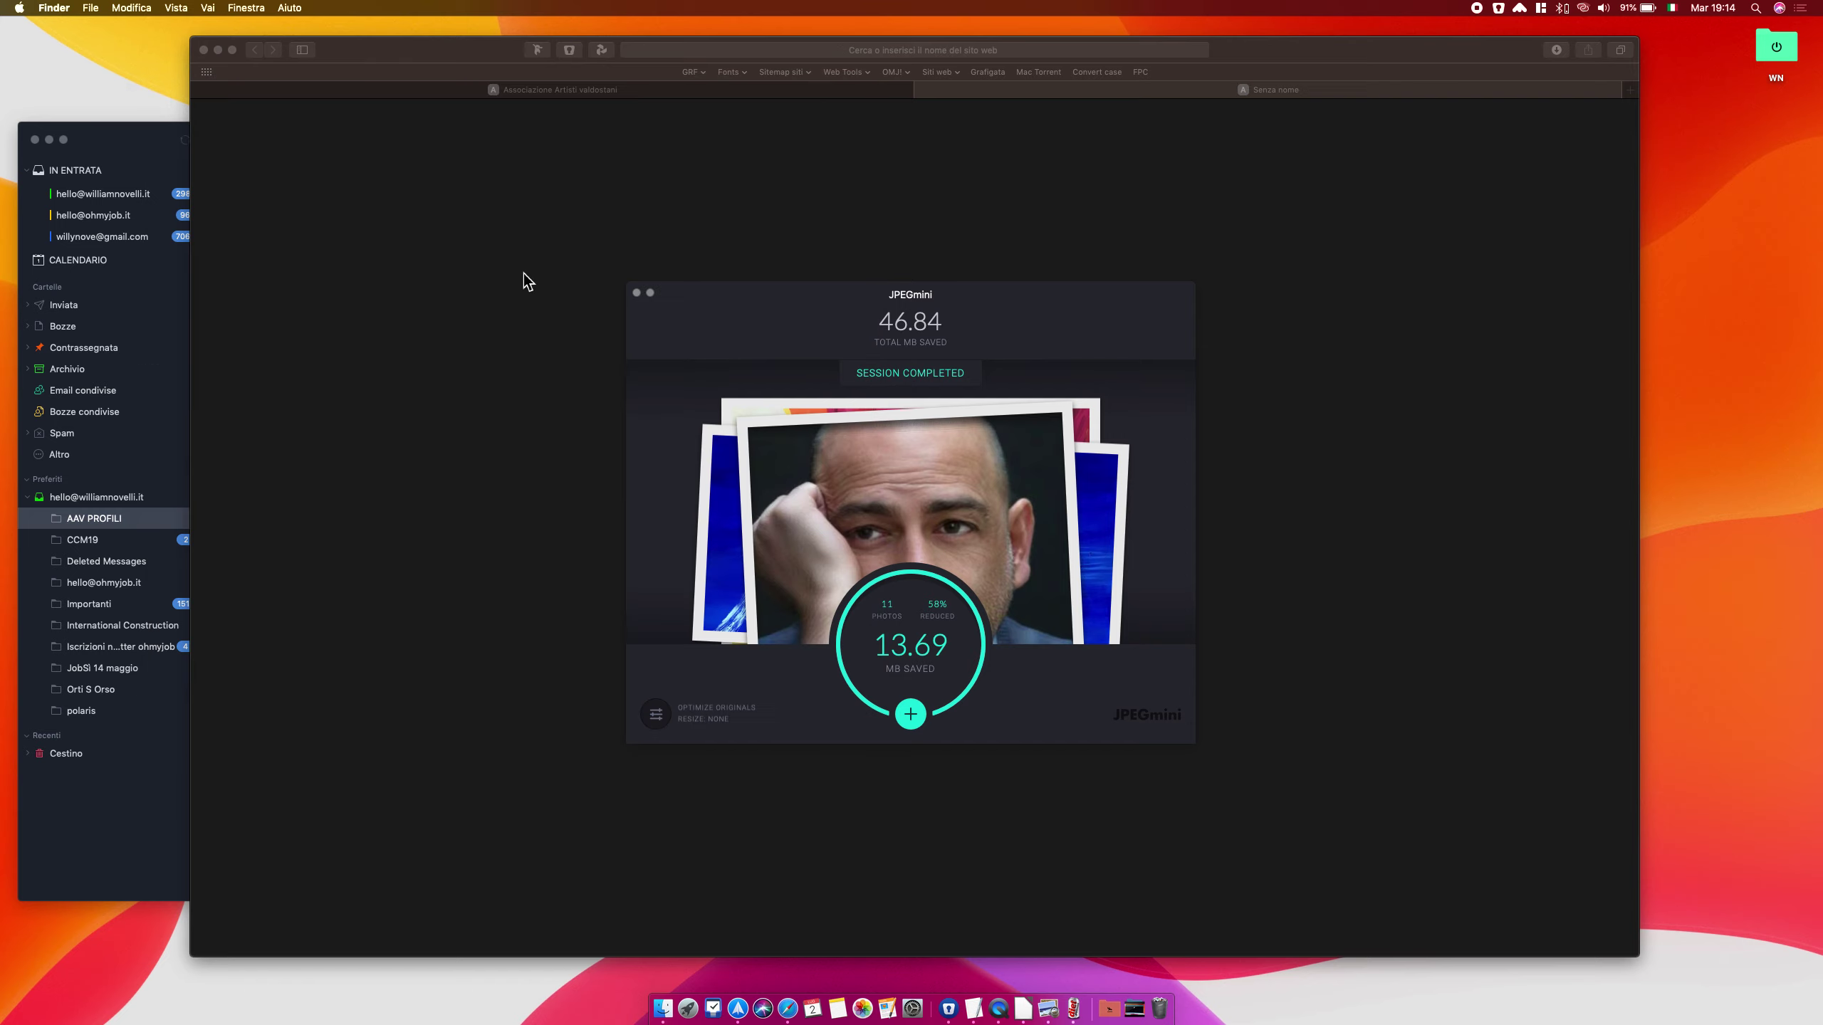
Close JPEGmini, return to the site in Safari, and create a page via Nuovo > Pagina
click(642, 294)
click(638, 293)
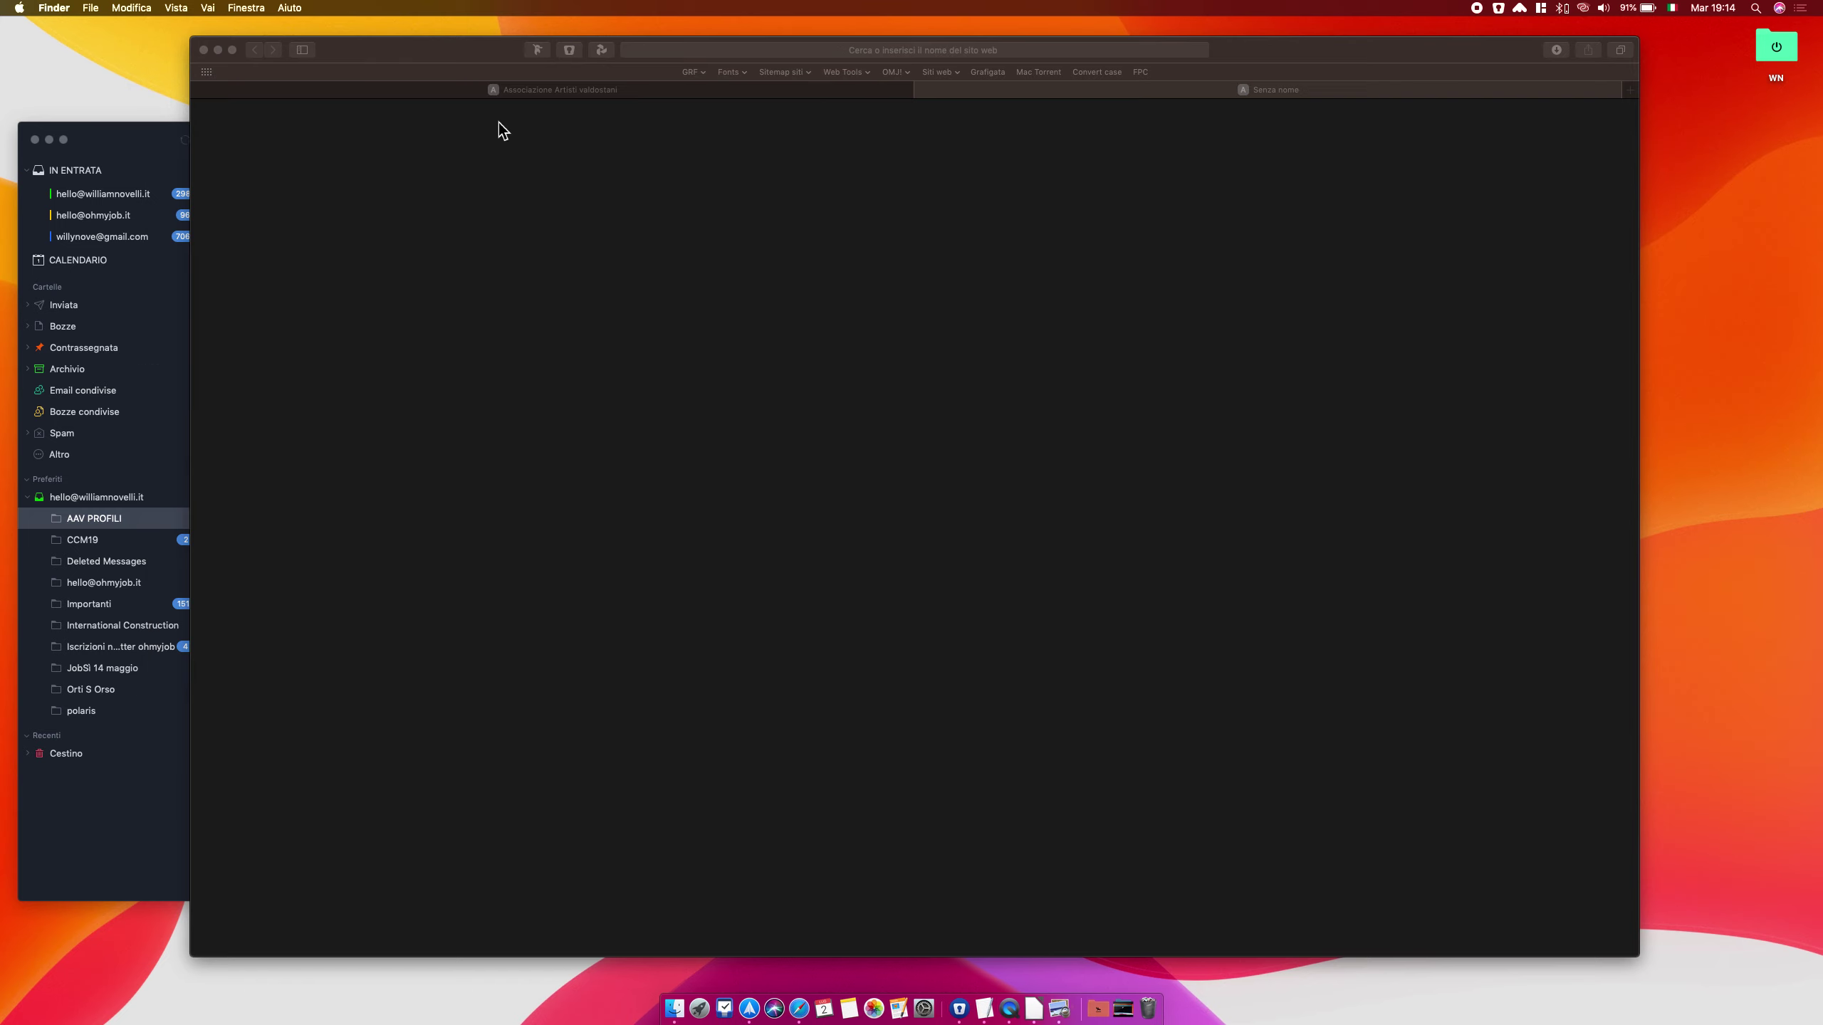
click(462, 99)
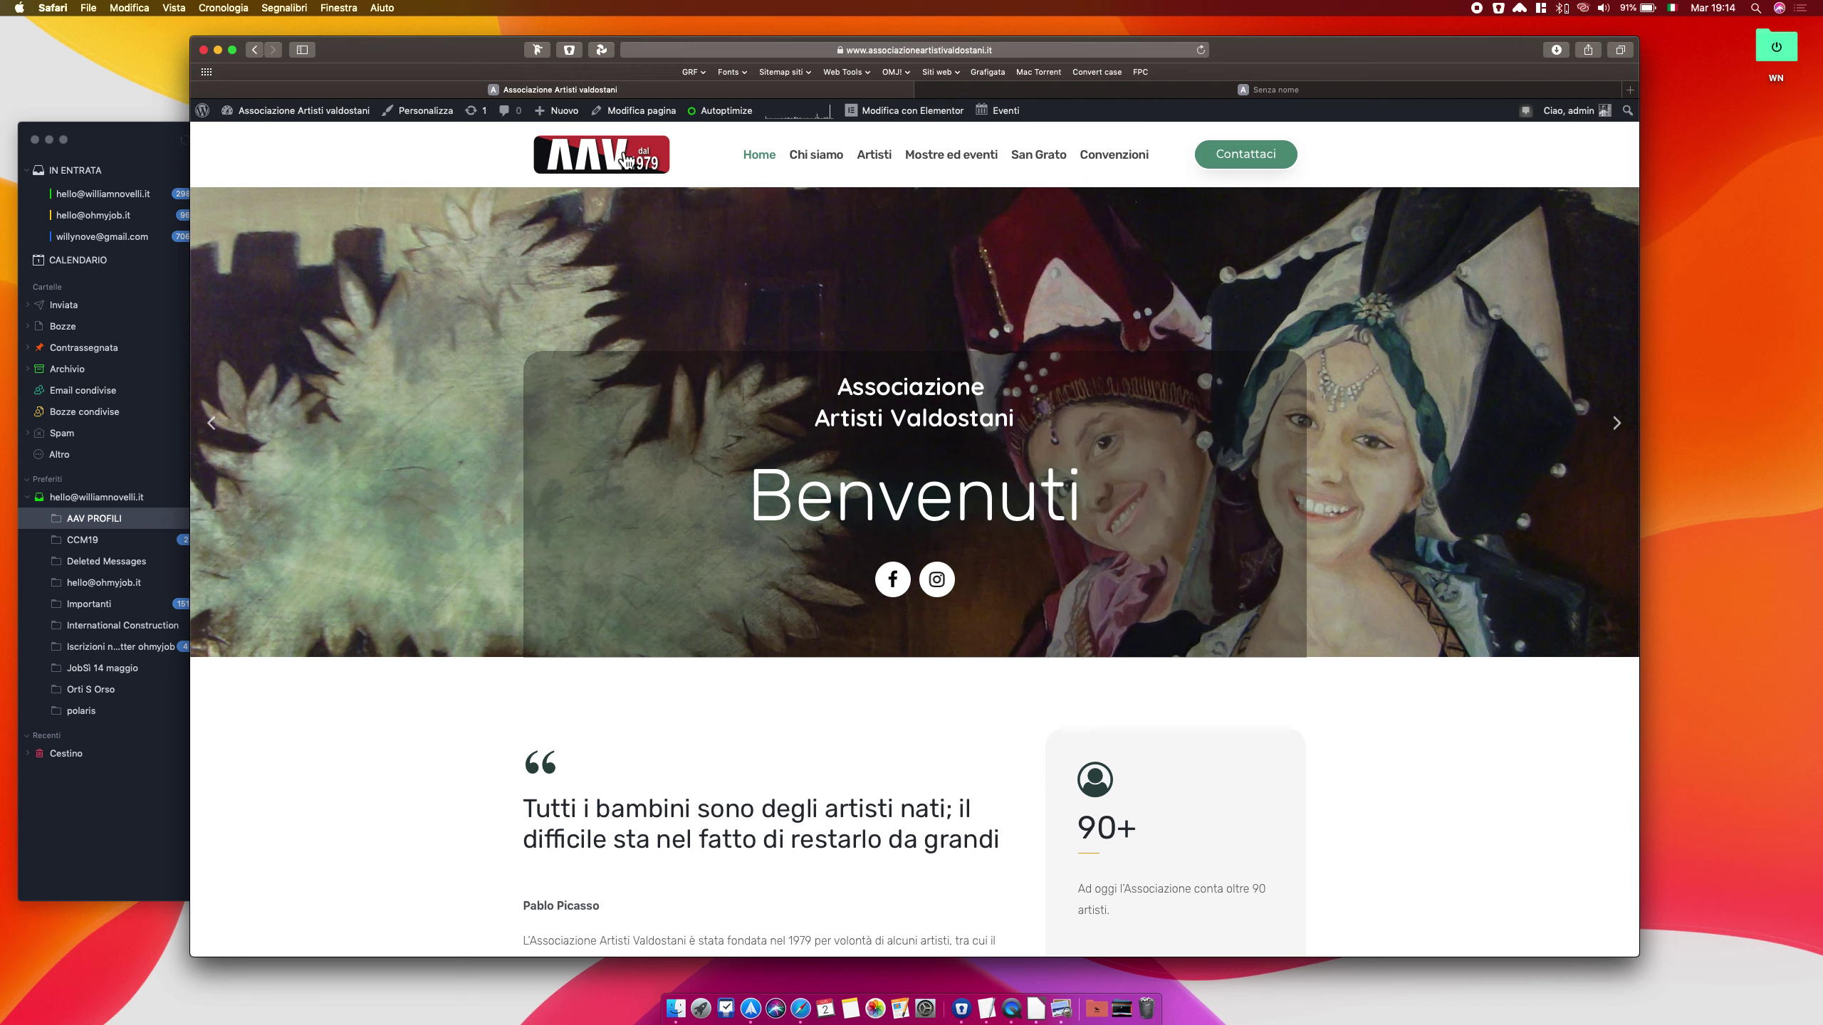
mouse_move(574, 127)
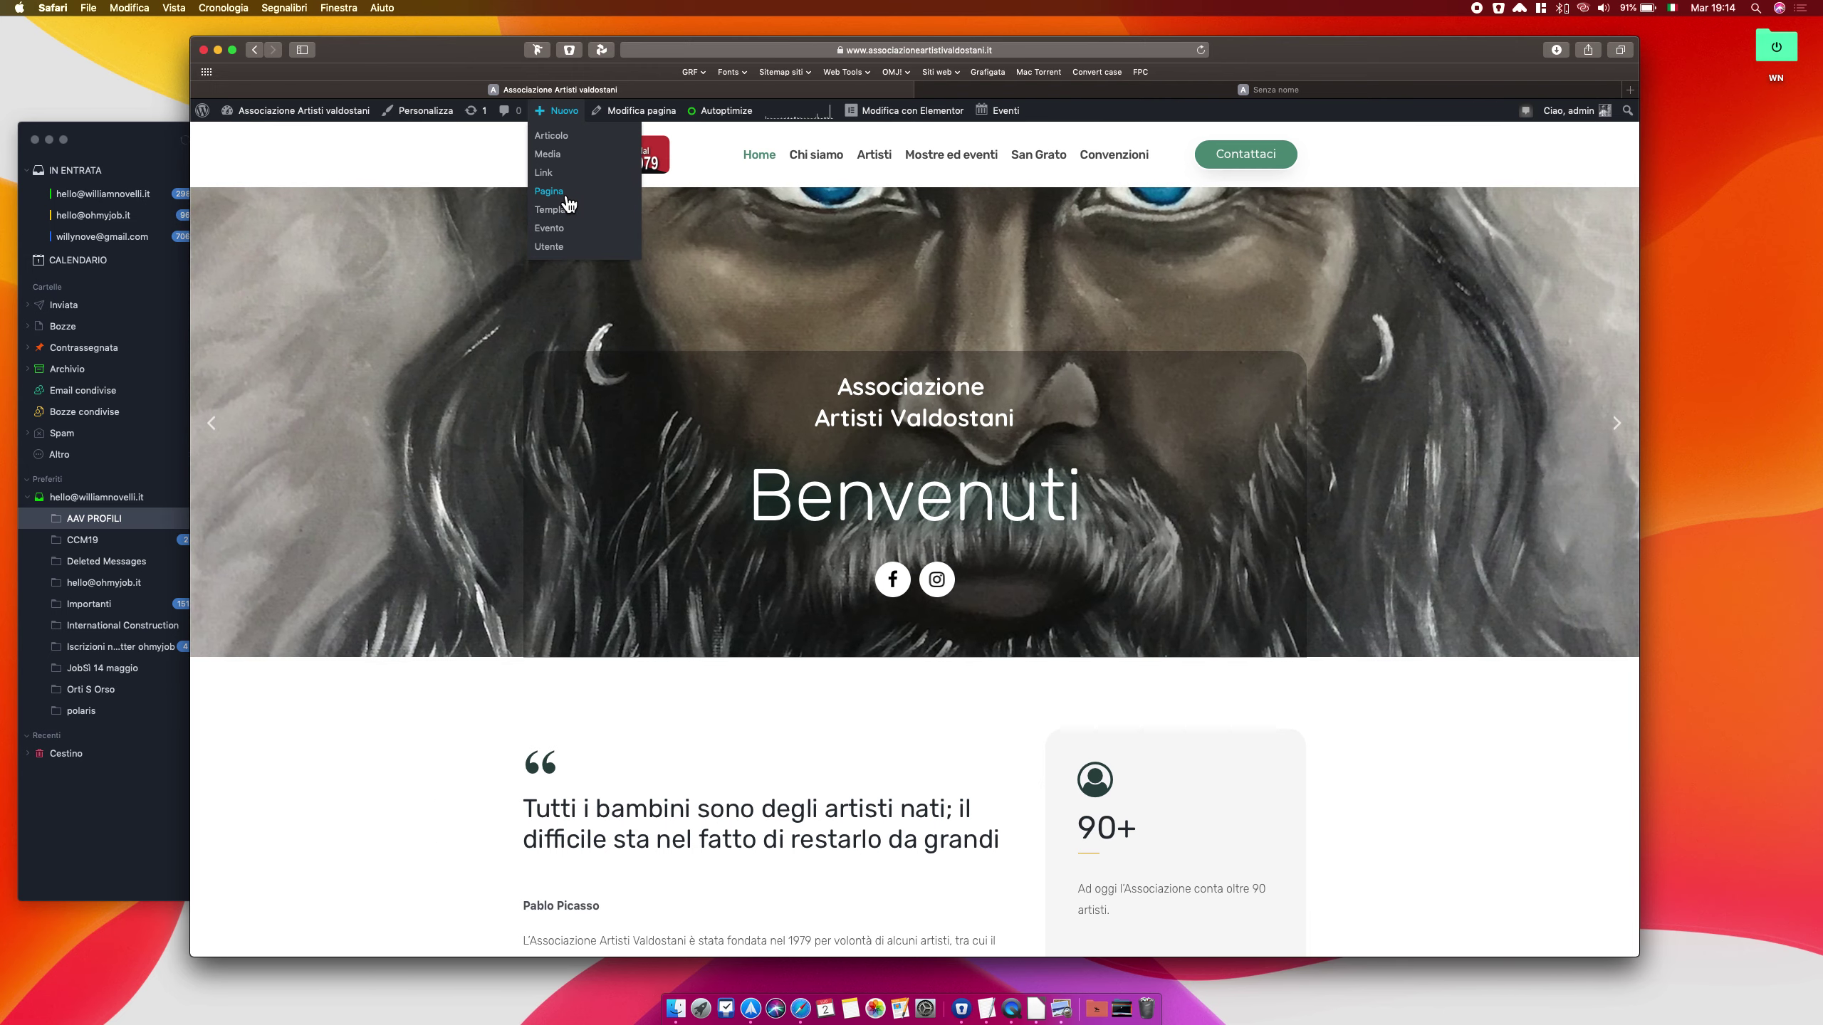
click(550, 191)
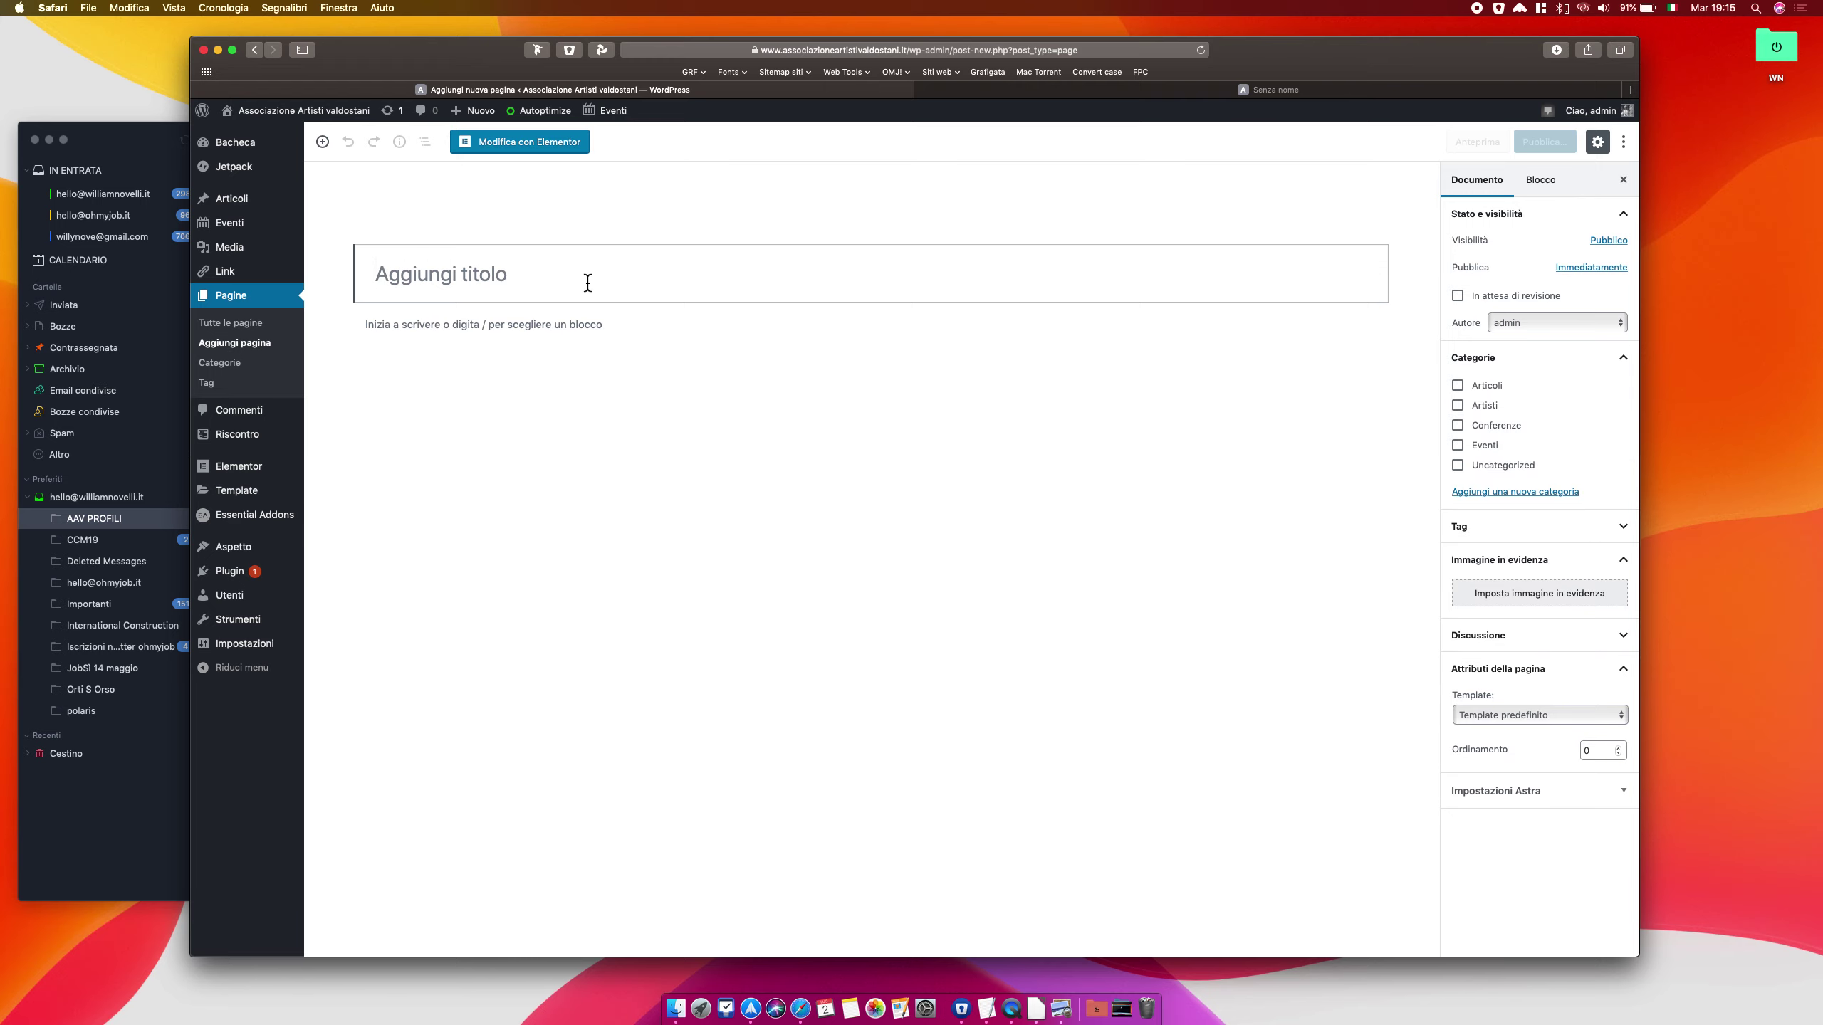
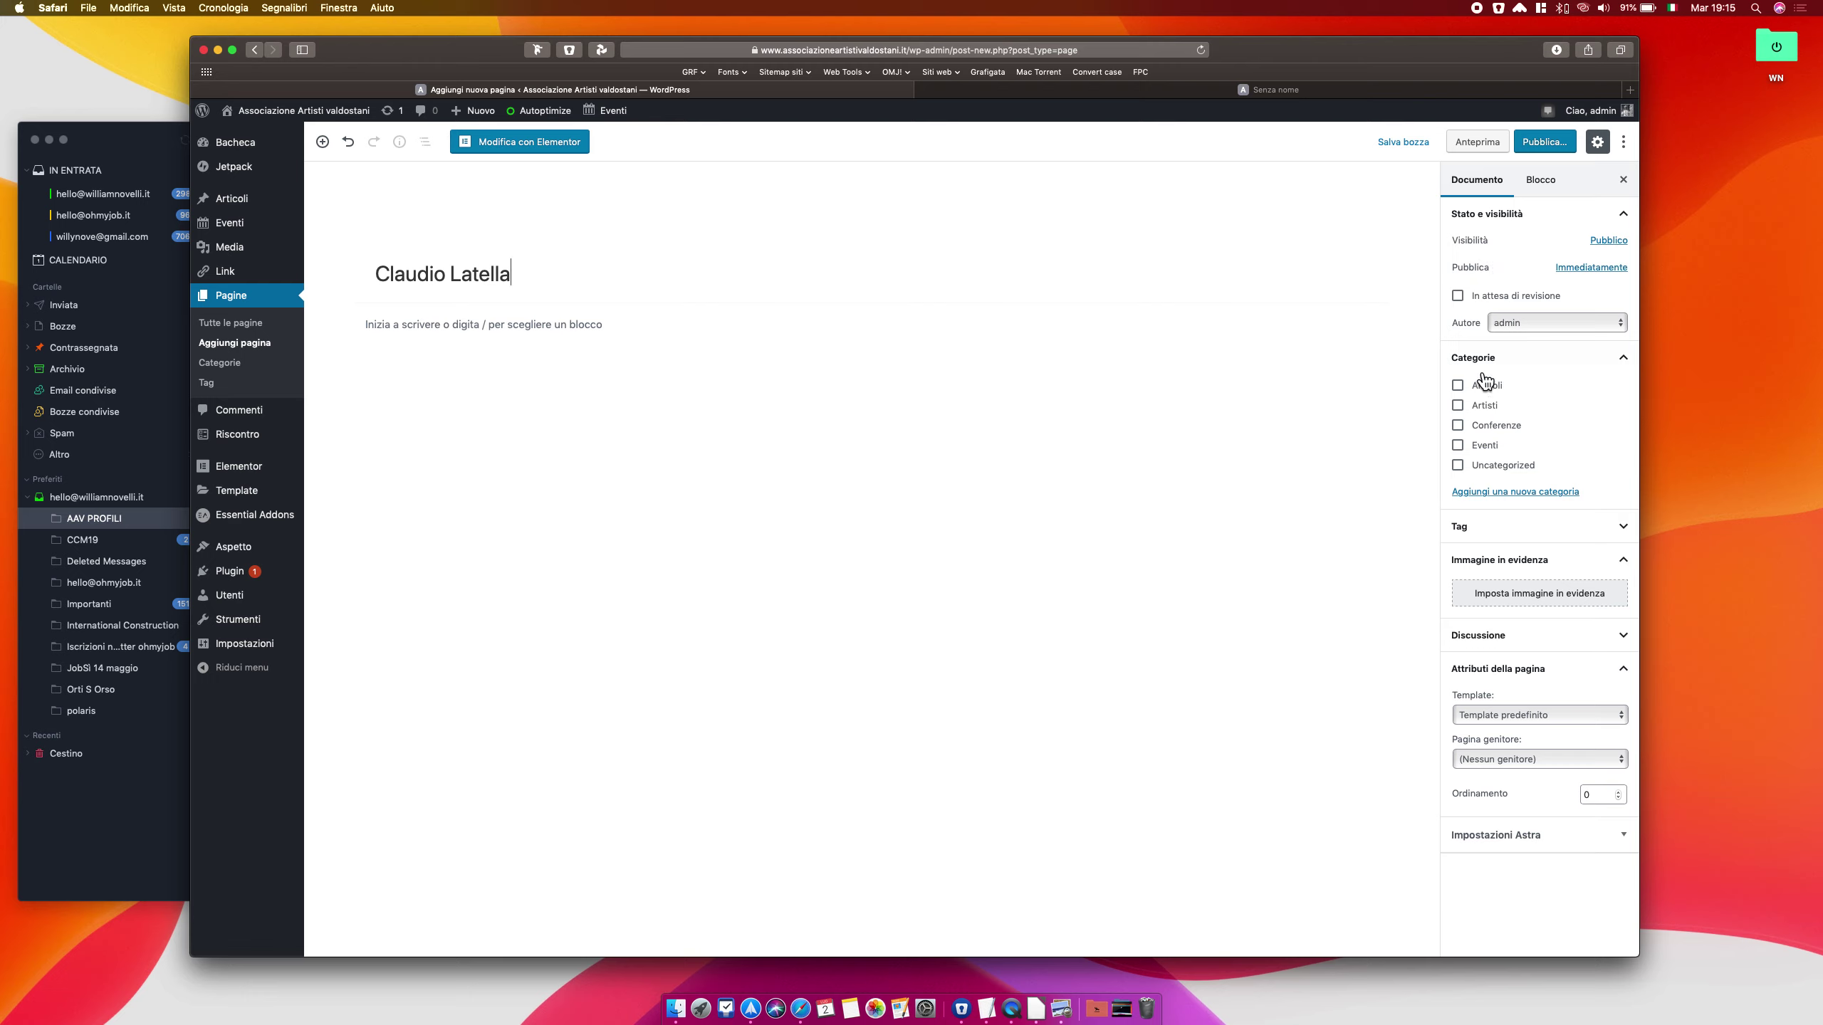
Title the page with the artist's name, tick the Artisti category, and open the featured image picker
click(1467, 416)
click(1563, 593)
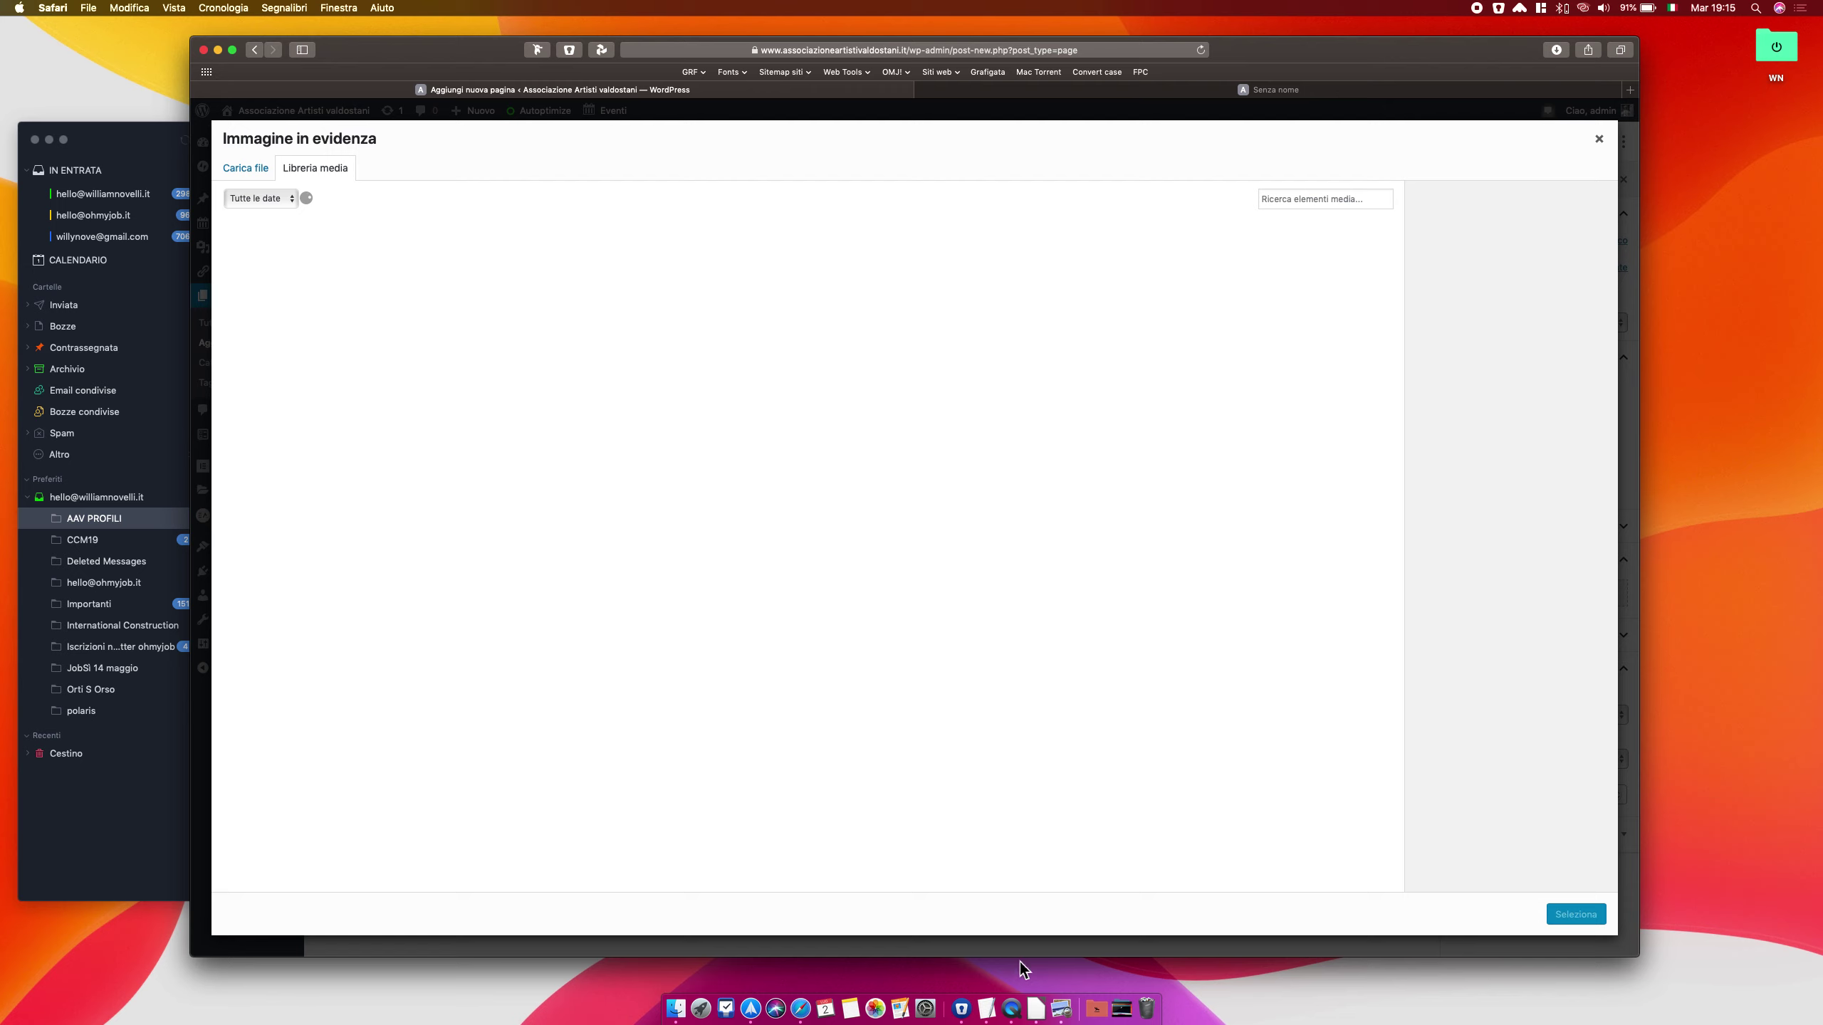
Upload the red artwork JPG from Downloads into the media library
click(1096, 1012)
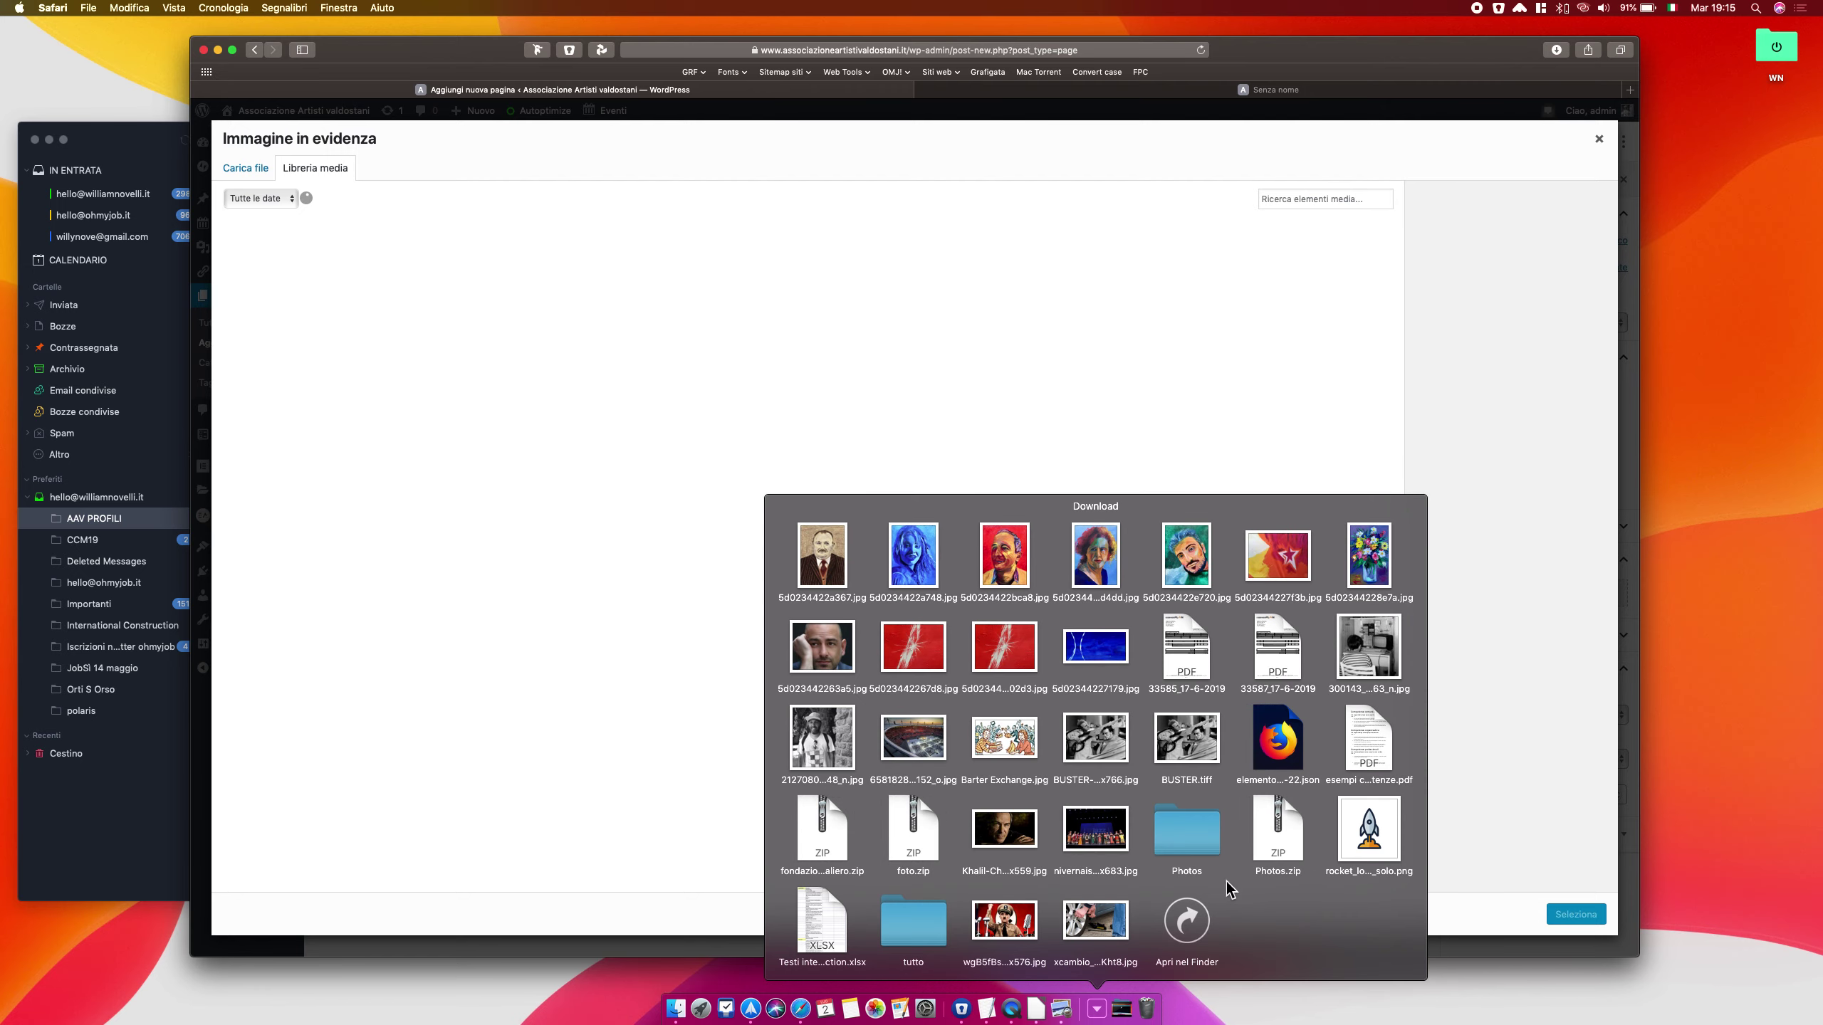
click(1198, 927)
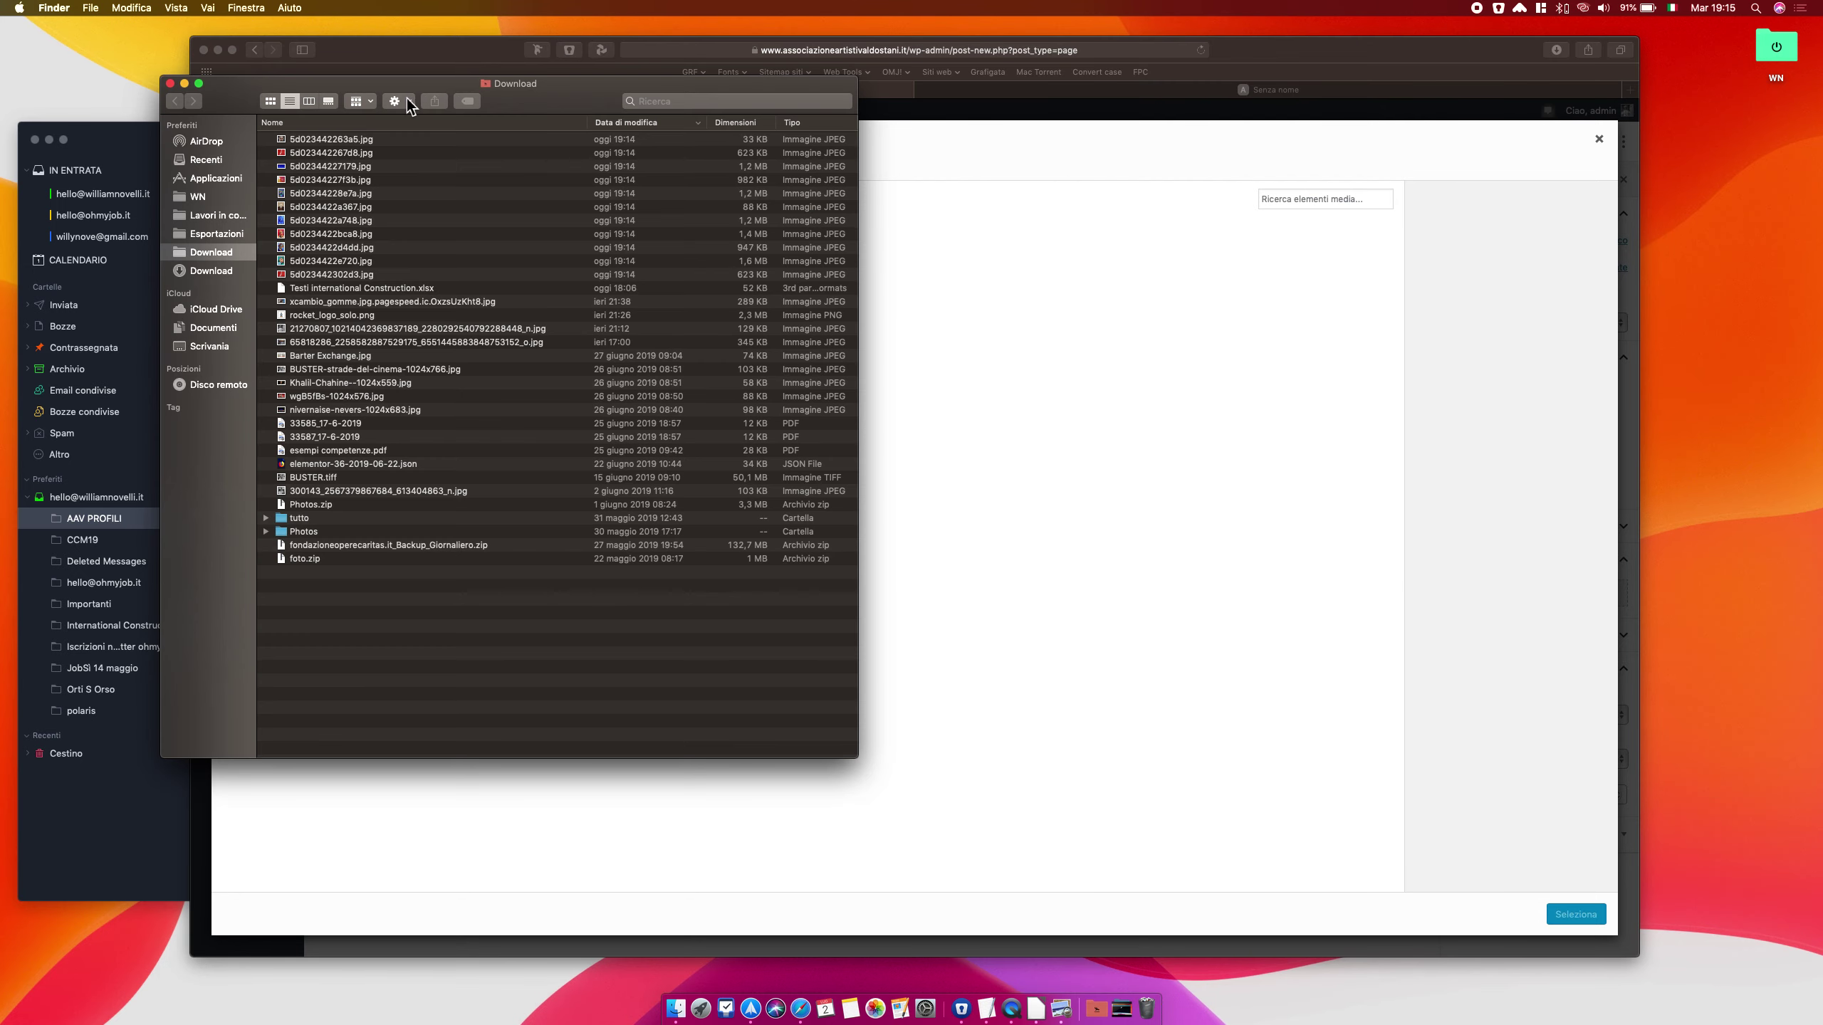
drag(261, 99, 844, 259)
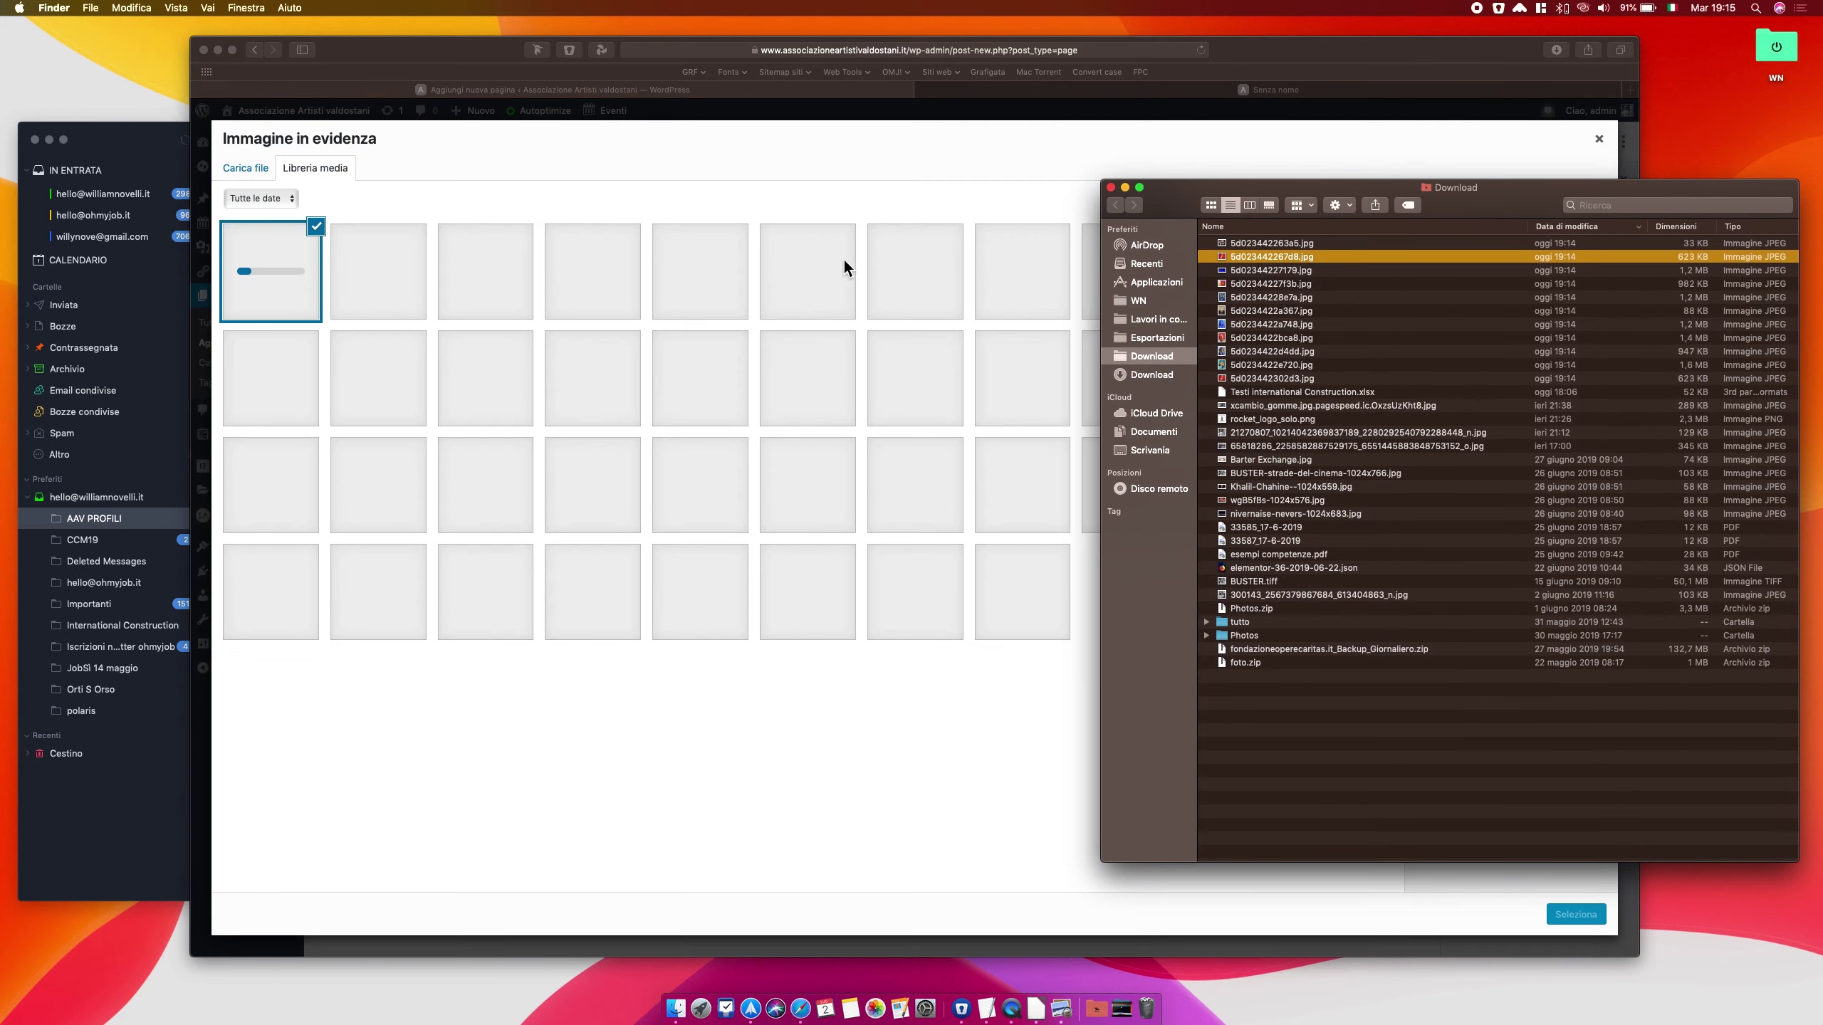
click(1245, 58)
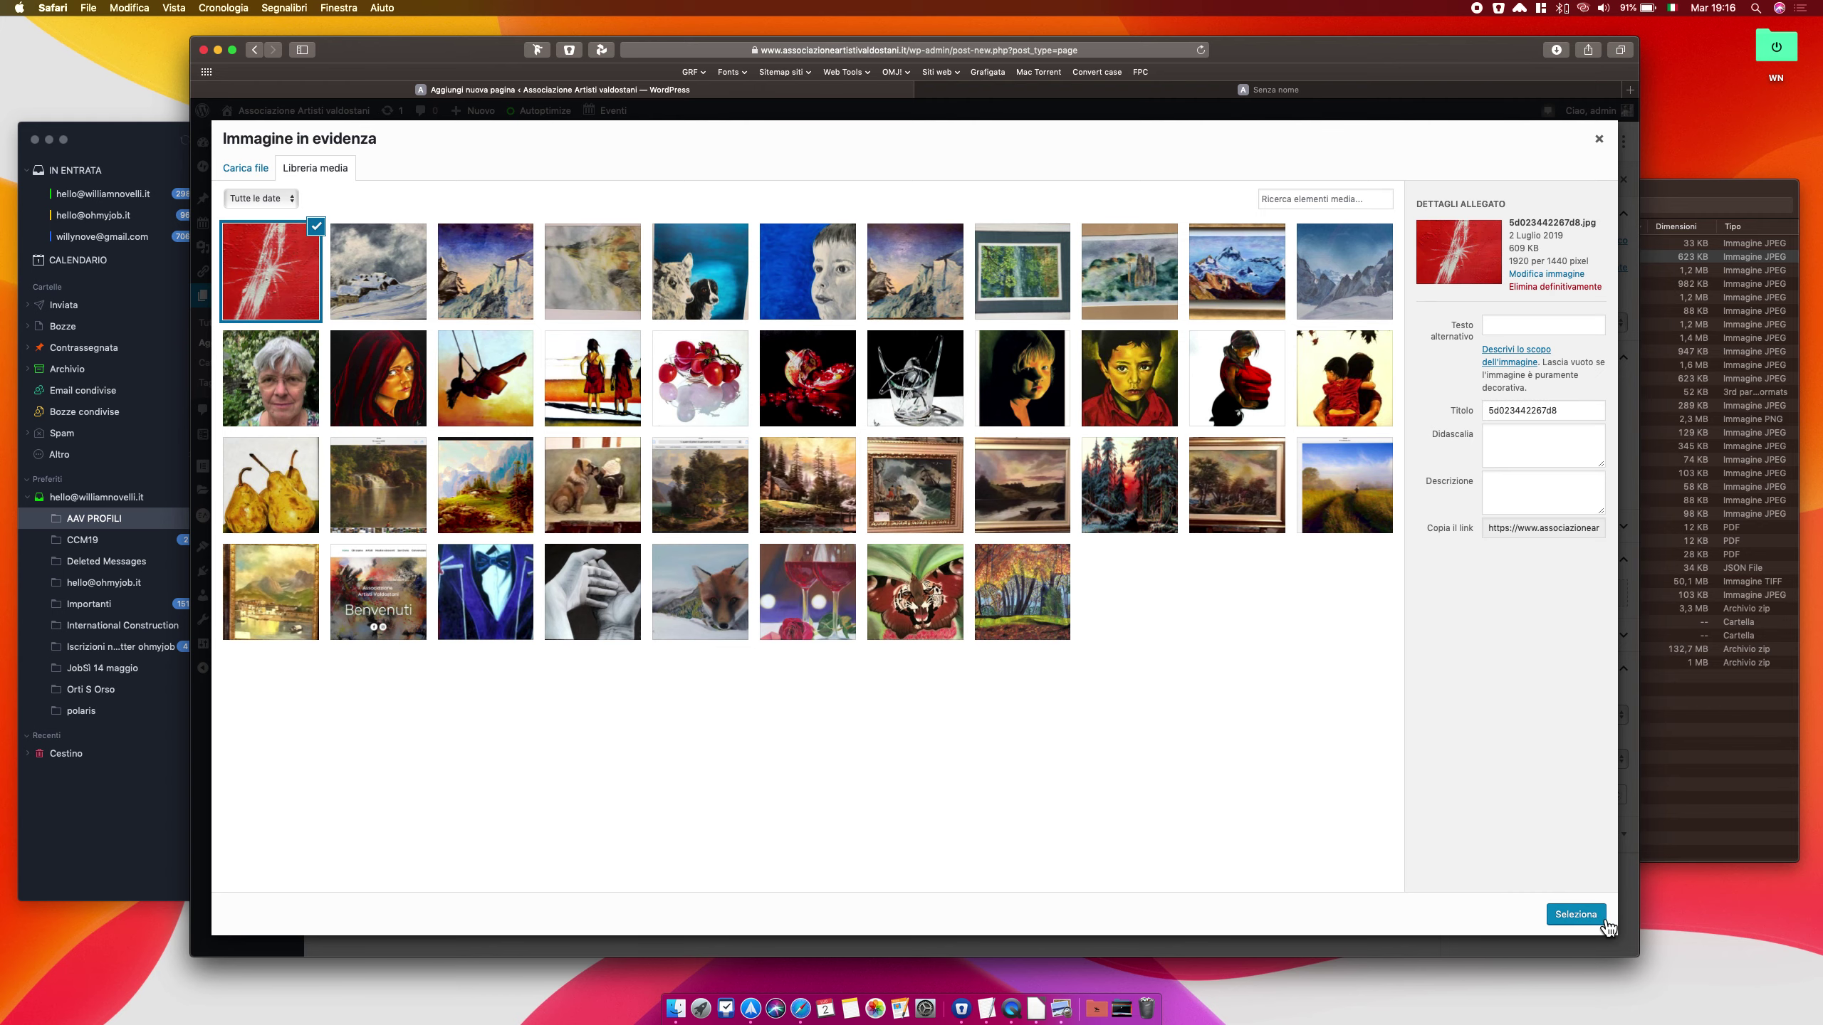
Set the uploaded red painting as the page's featured image
click(1576, 914)
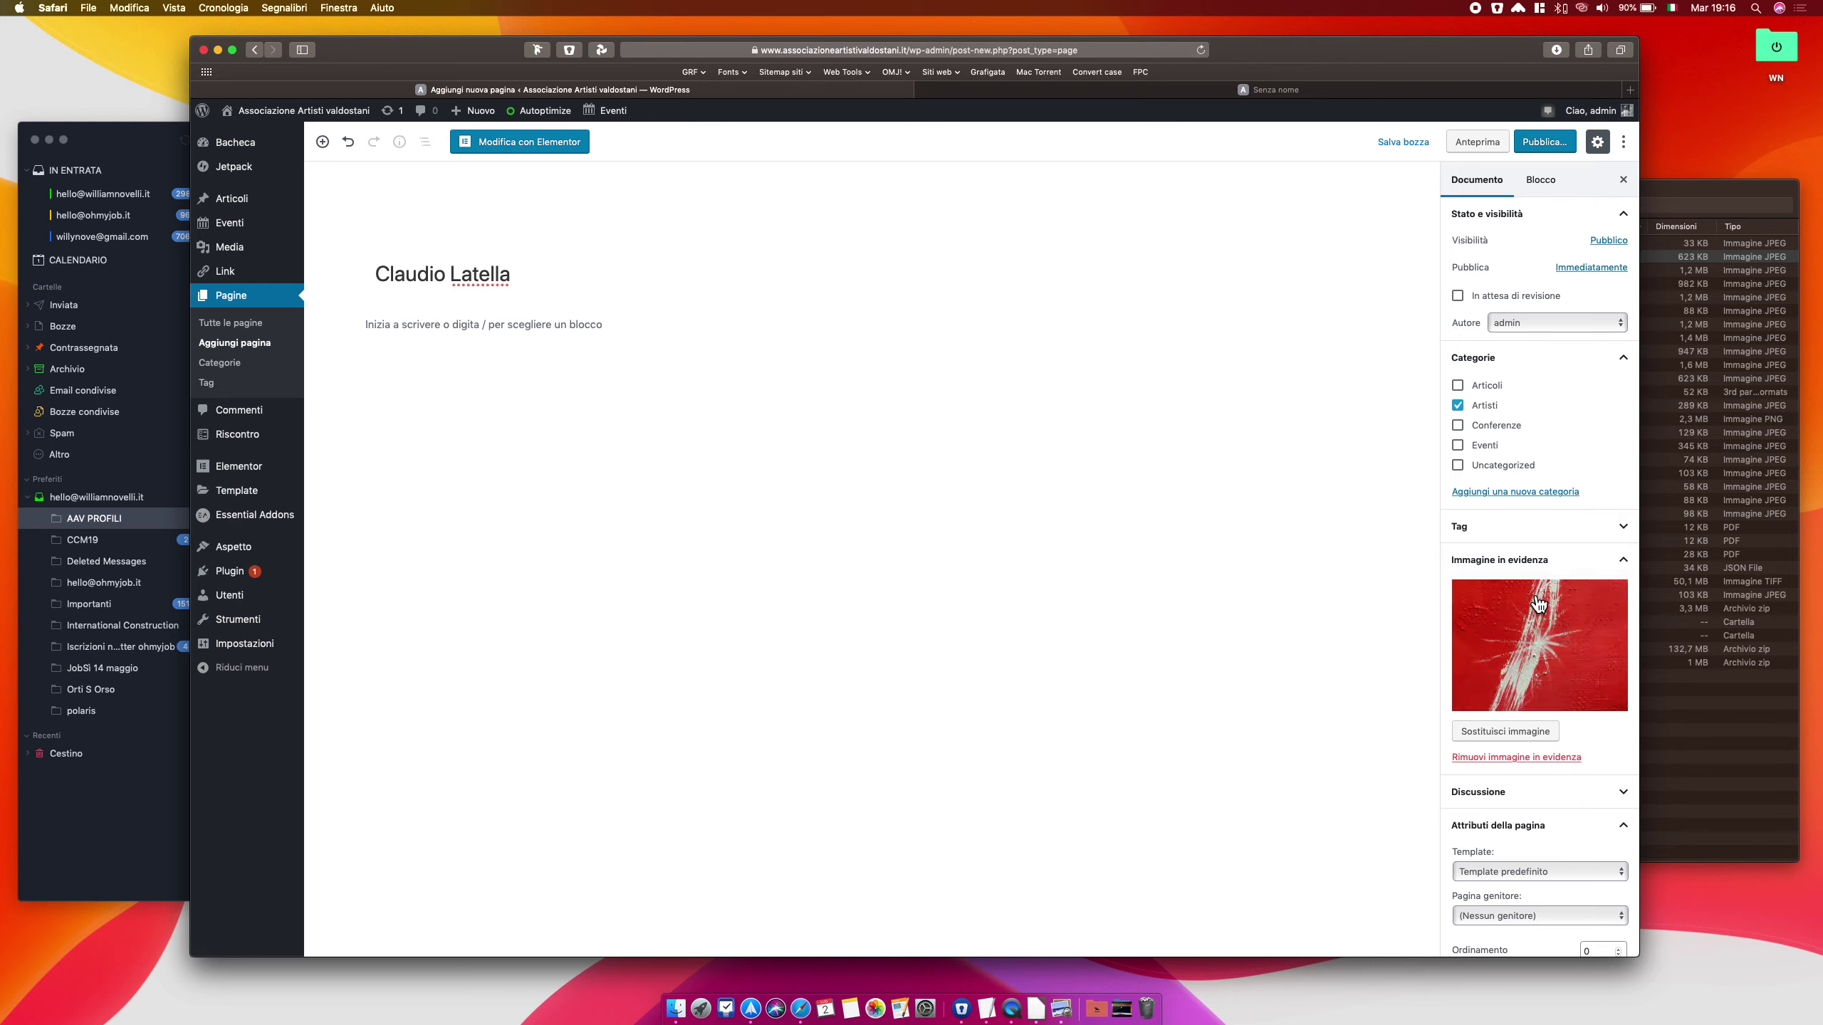
scroll(1538, 605, down, 2)
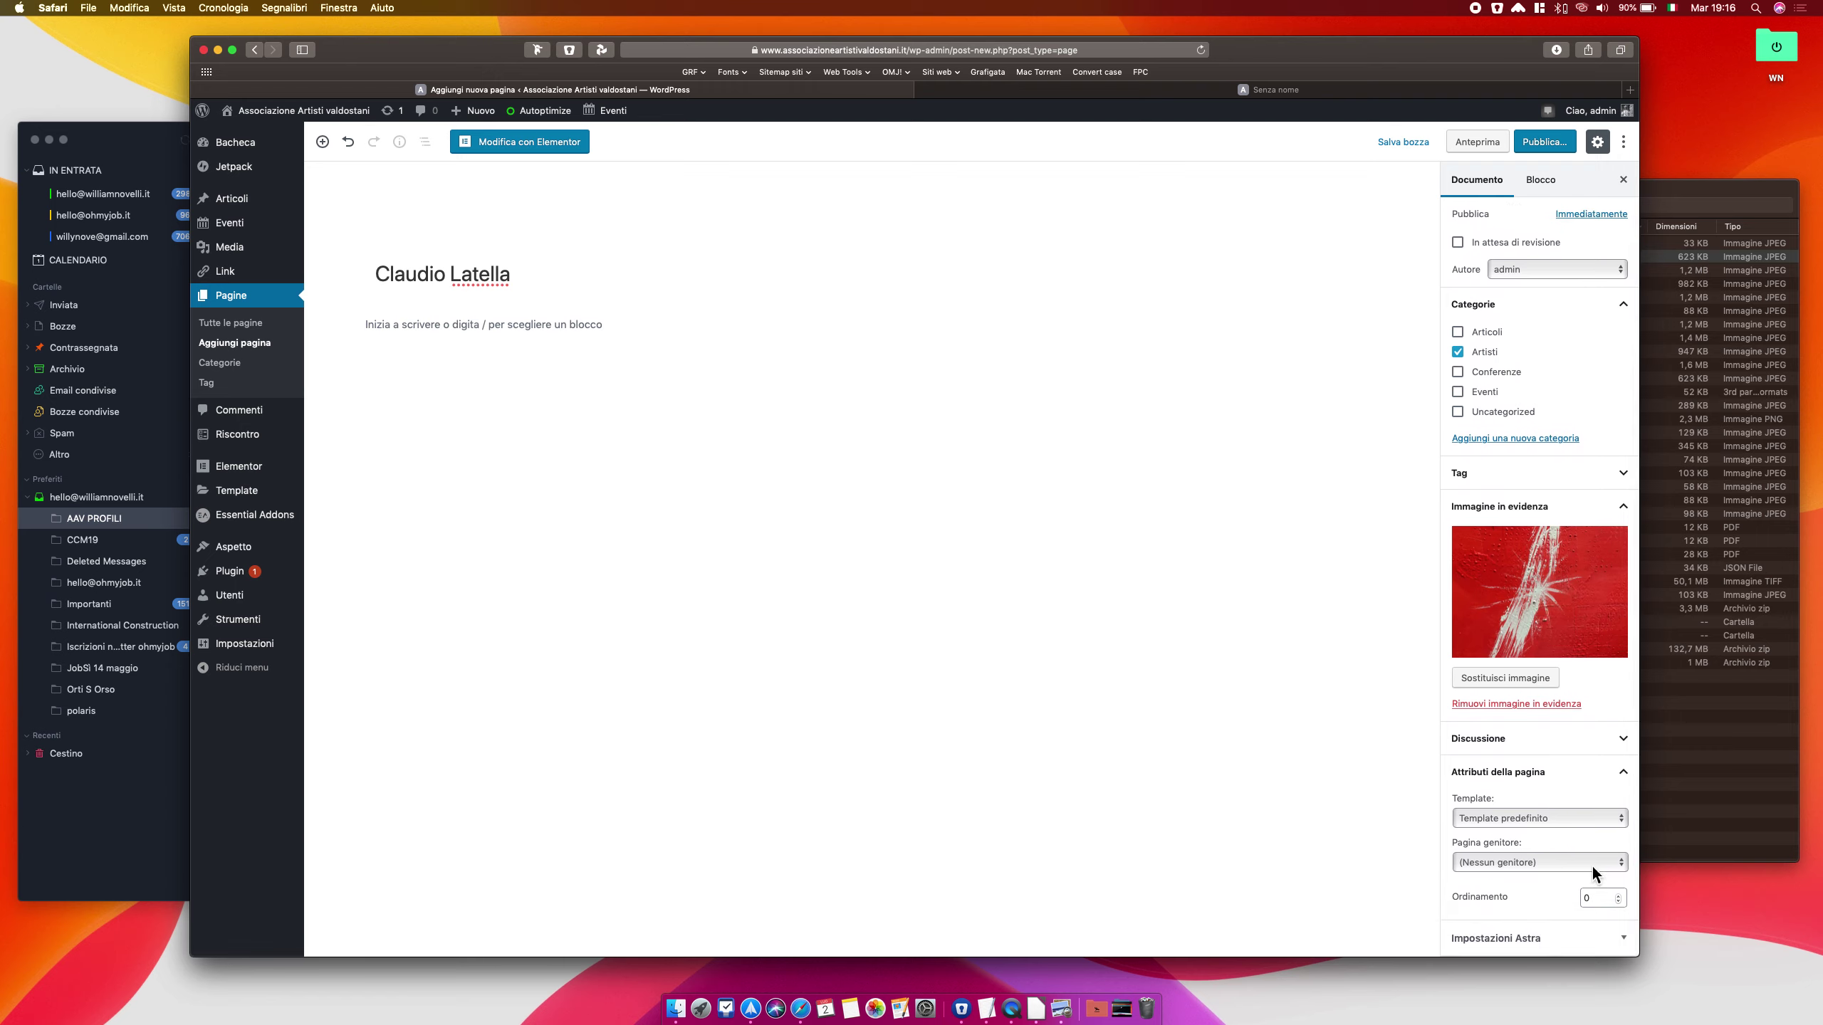
click(1588, 863)
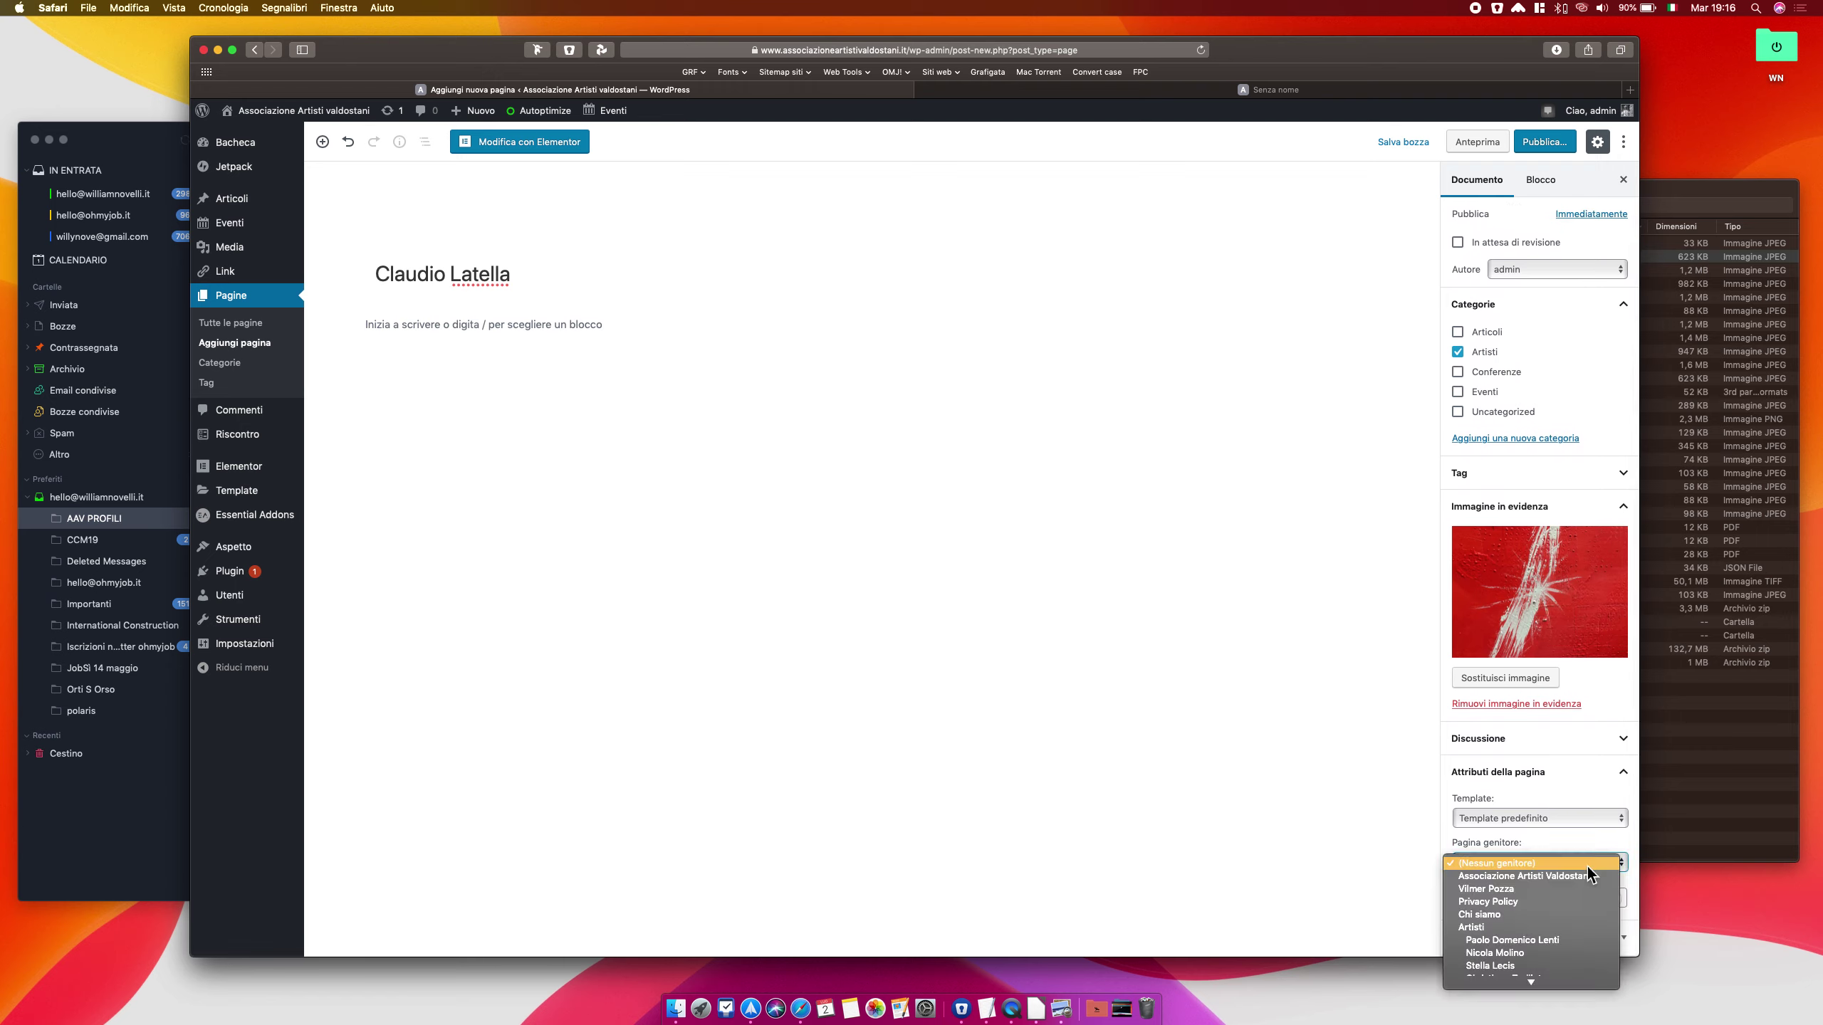
Make Artisti the parent page and open the page in Elementor
click(1527, 926)
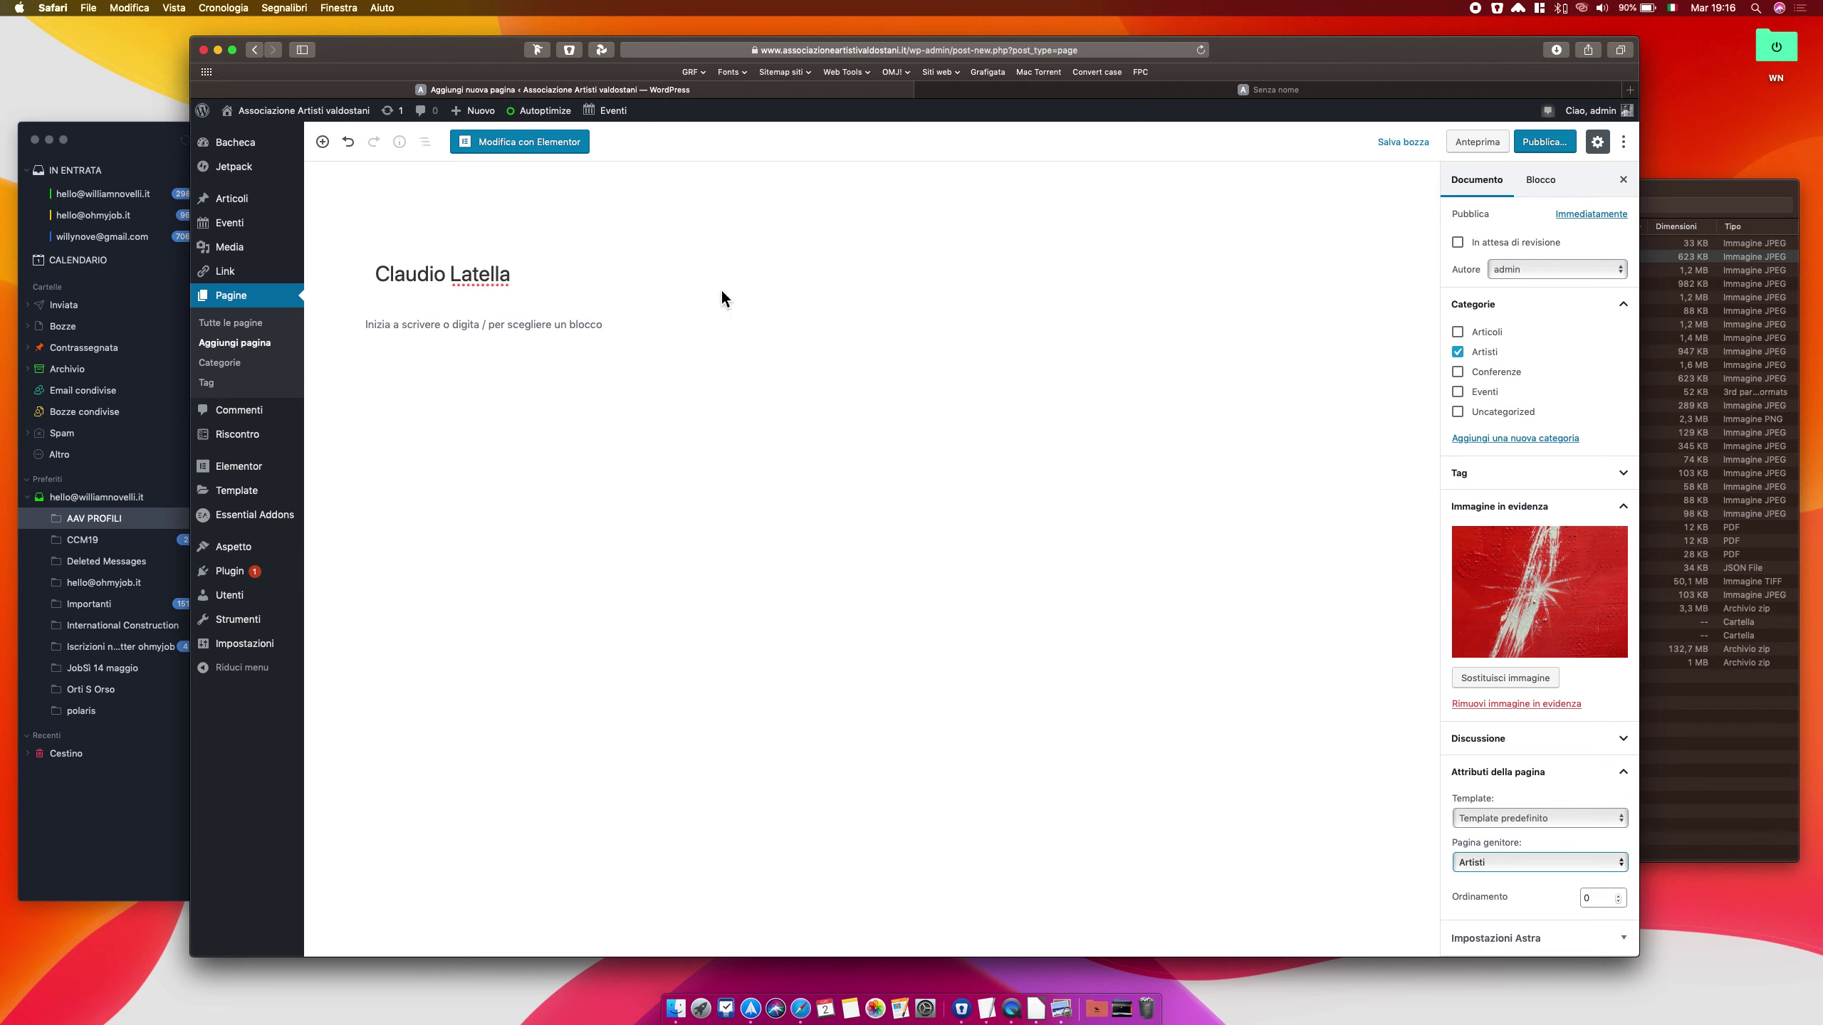
click(547, 158)
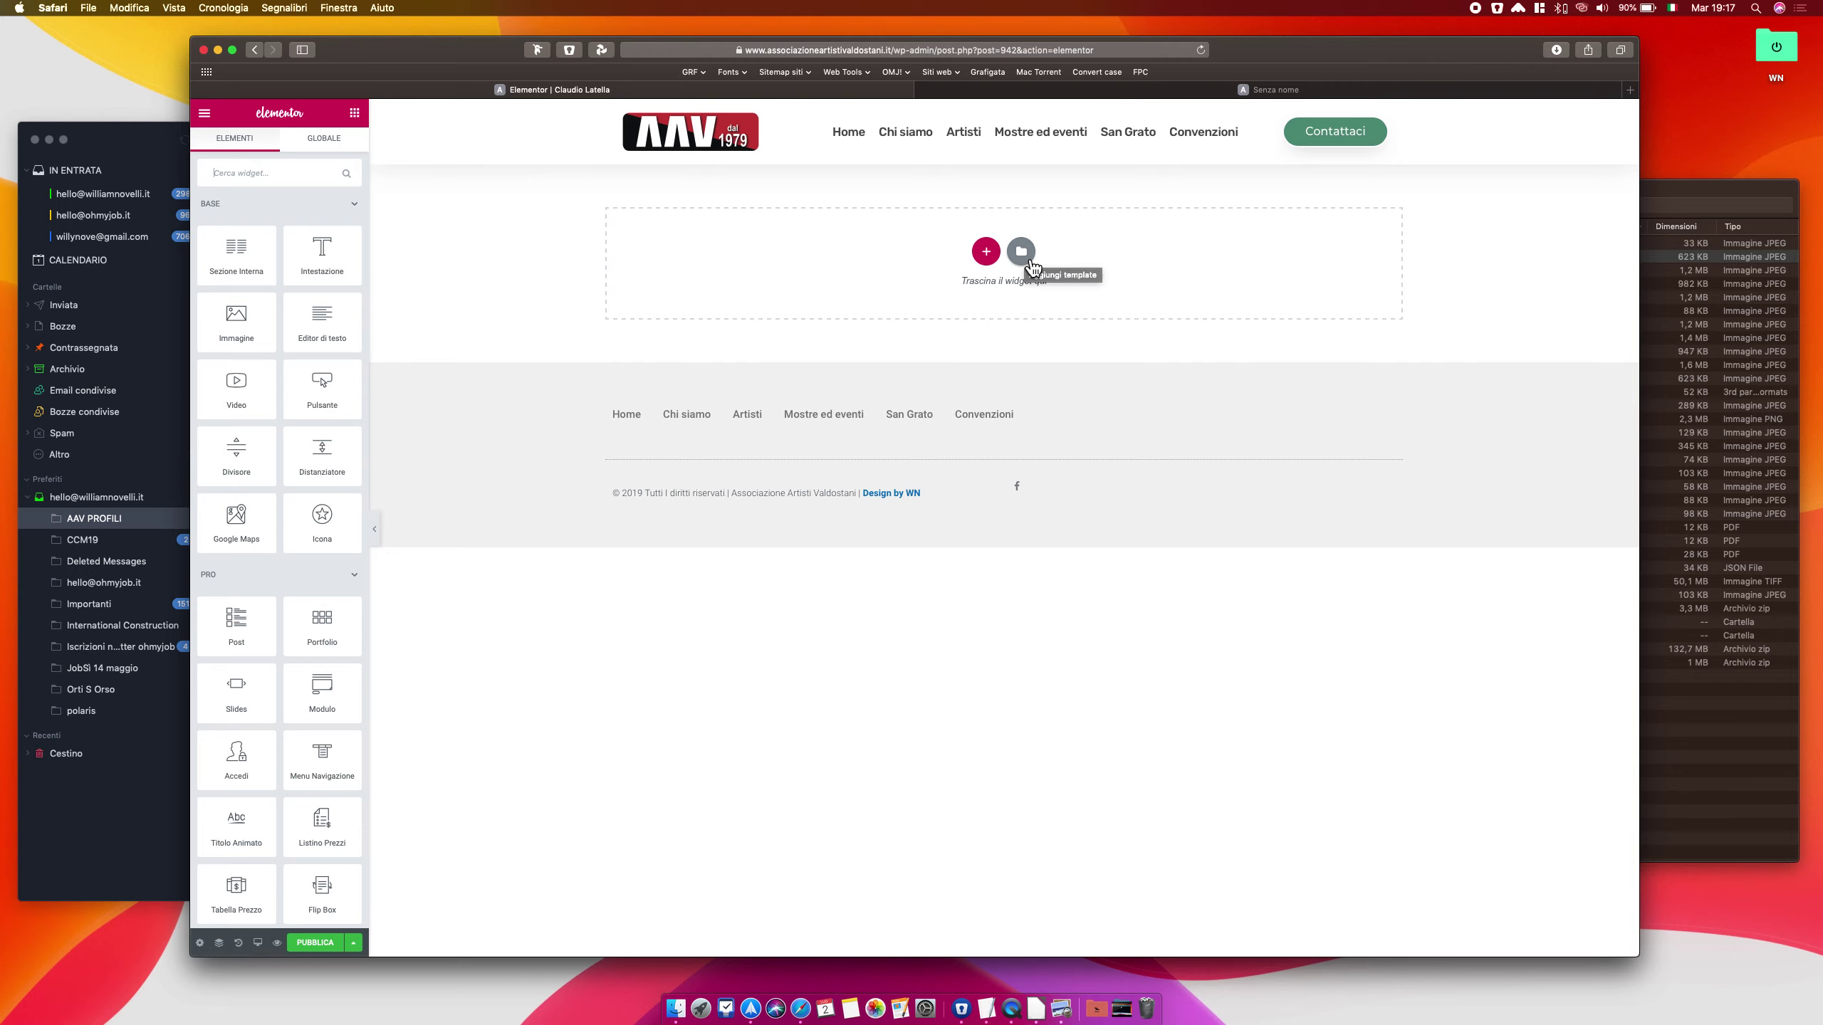
Insert the PROF ARTISTA custom template, answering Sì to import its document settings
click(1031, 262)
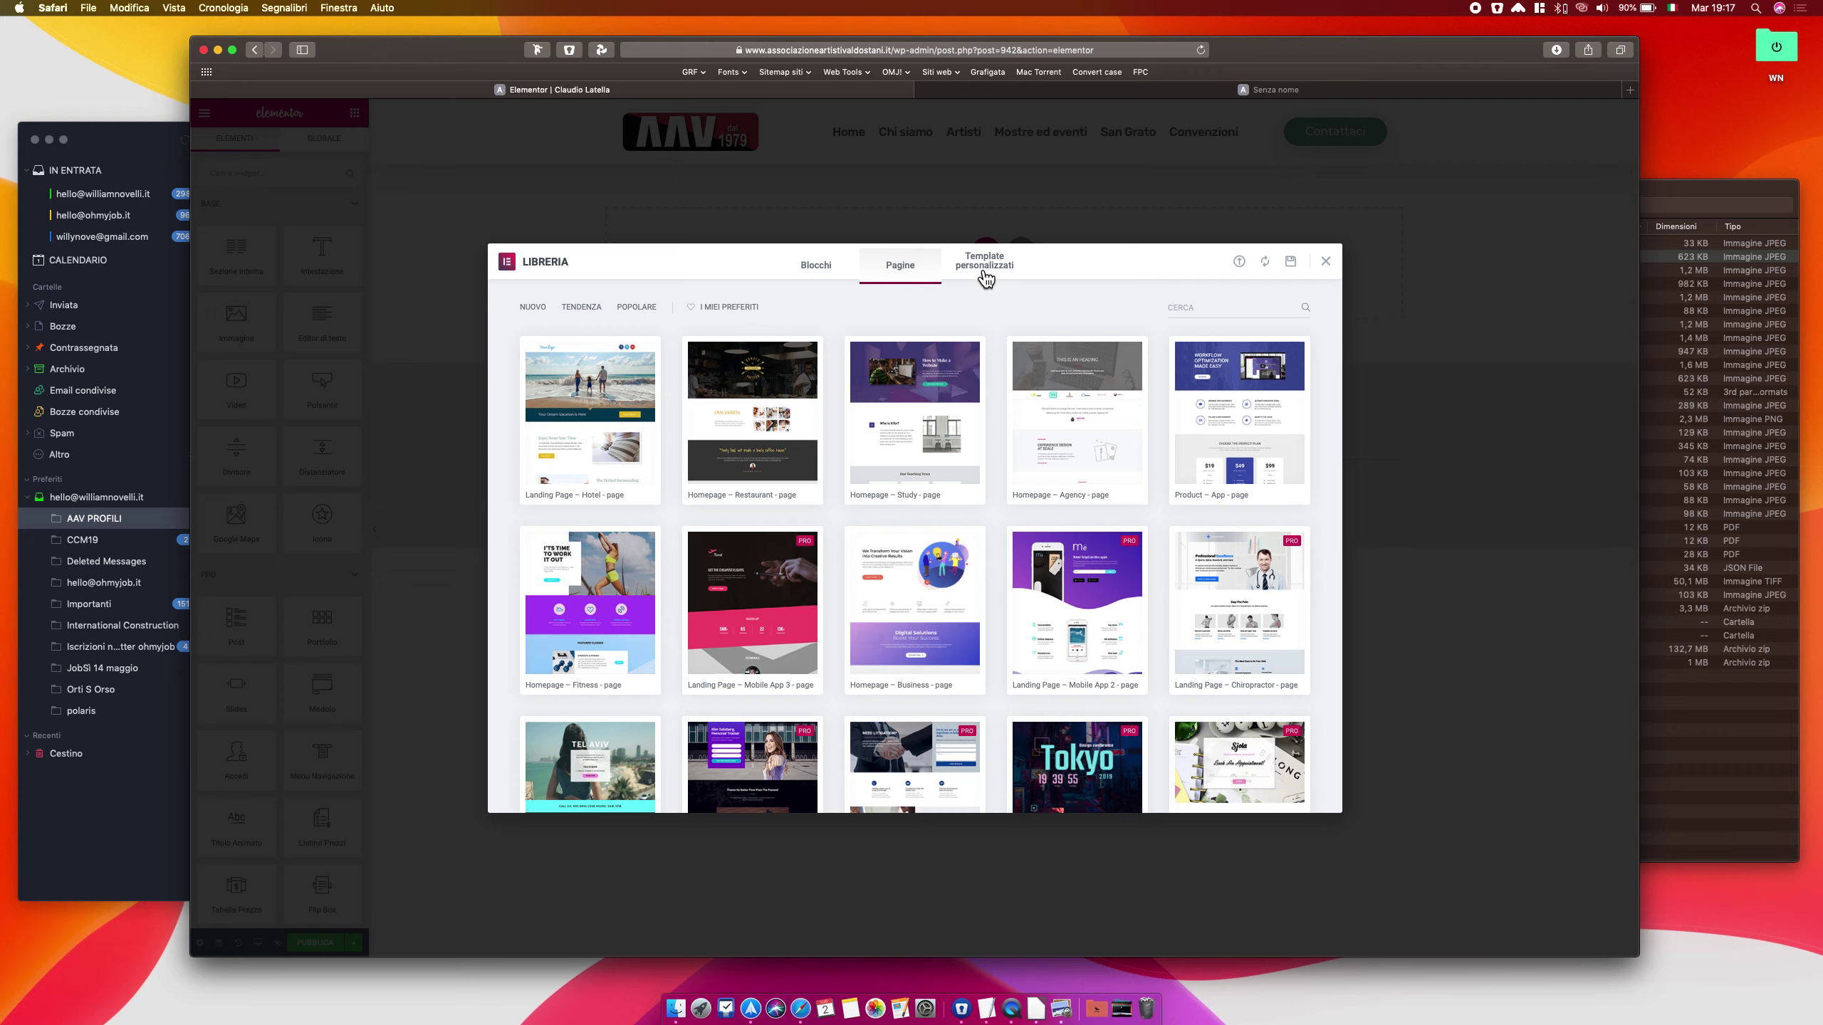
click(1011, 282)
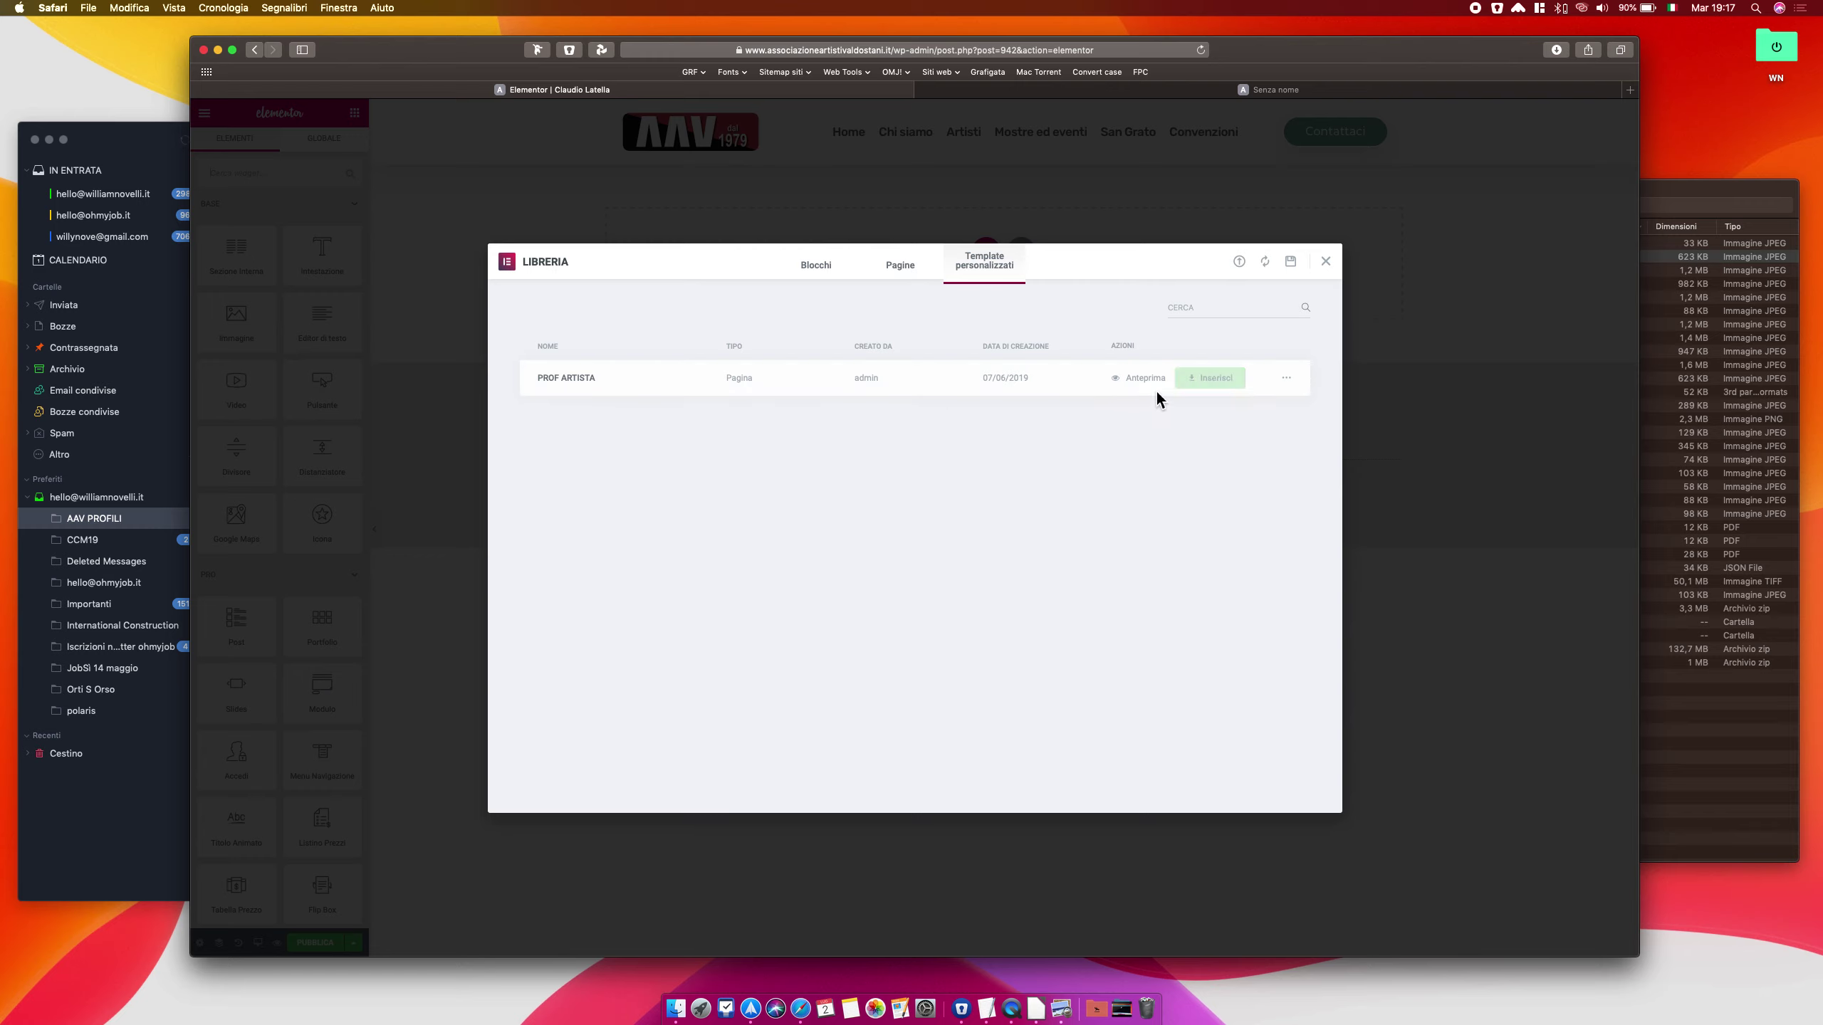
click(1210, 393)
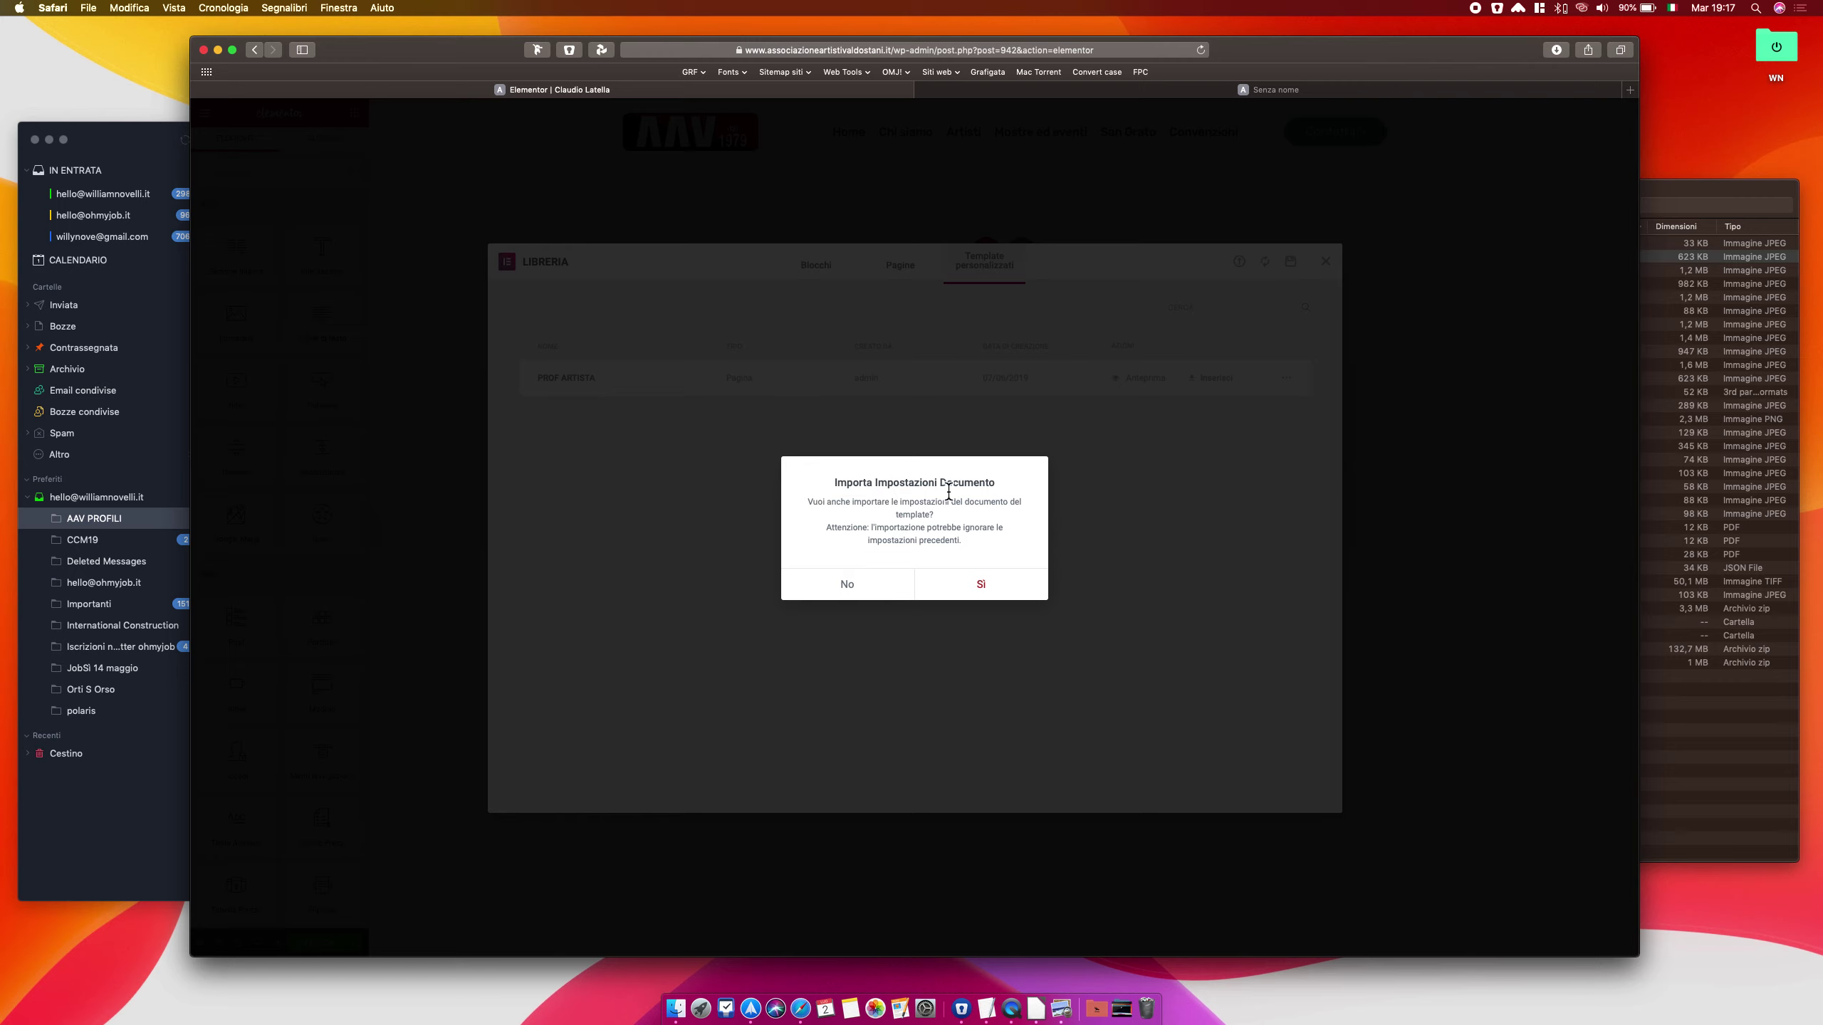
click(999, 590)
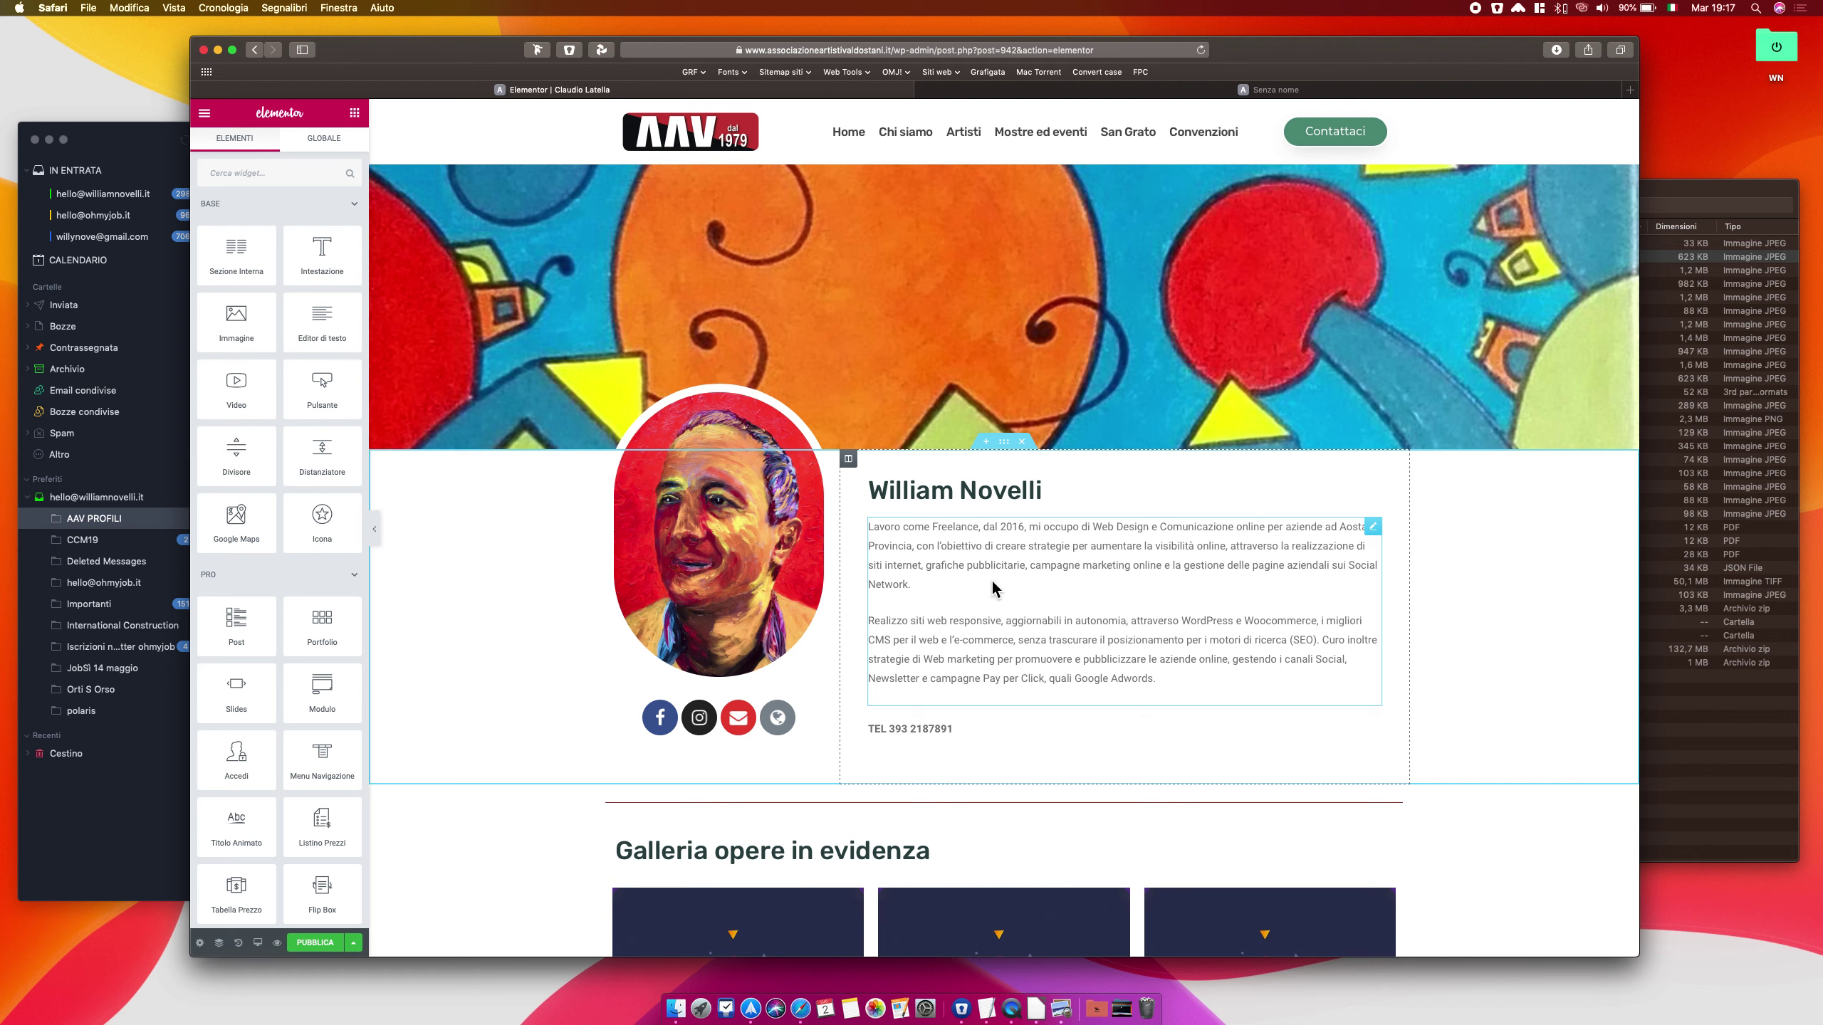
Replace the template heading's sample name with the new artist's name
scroll(970, 374, down, 7)
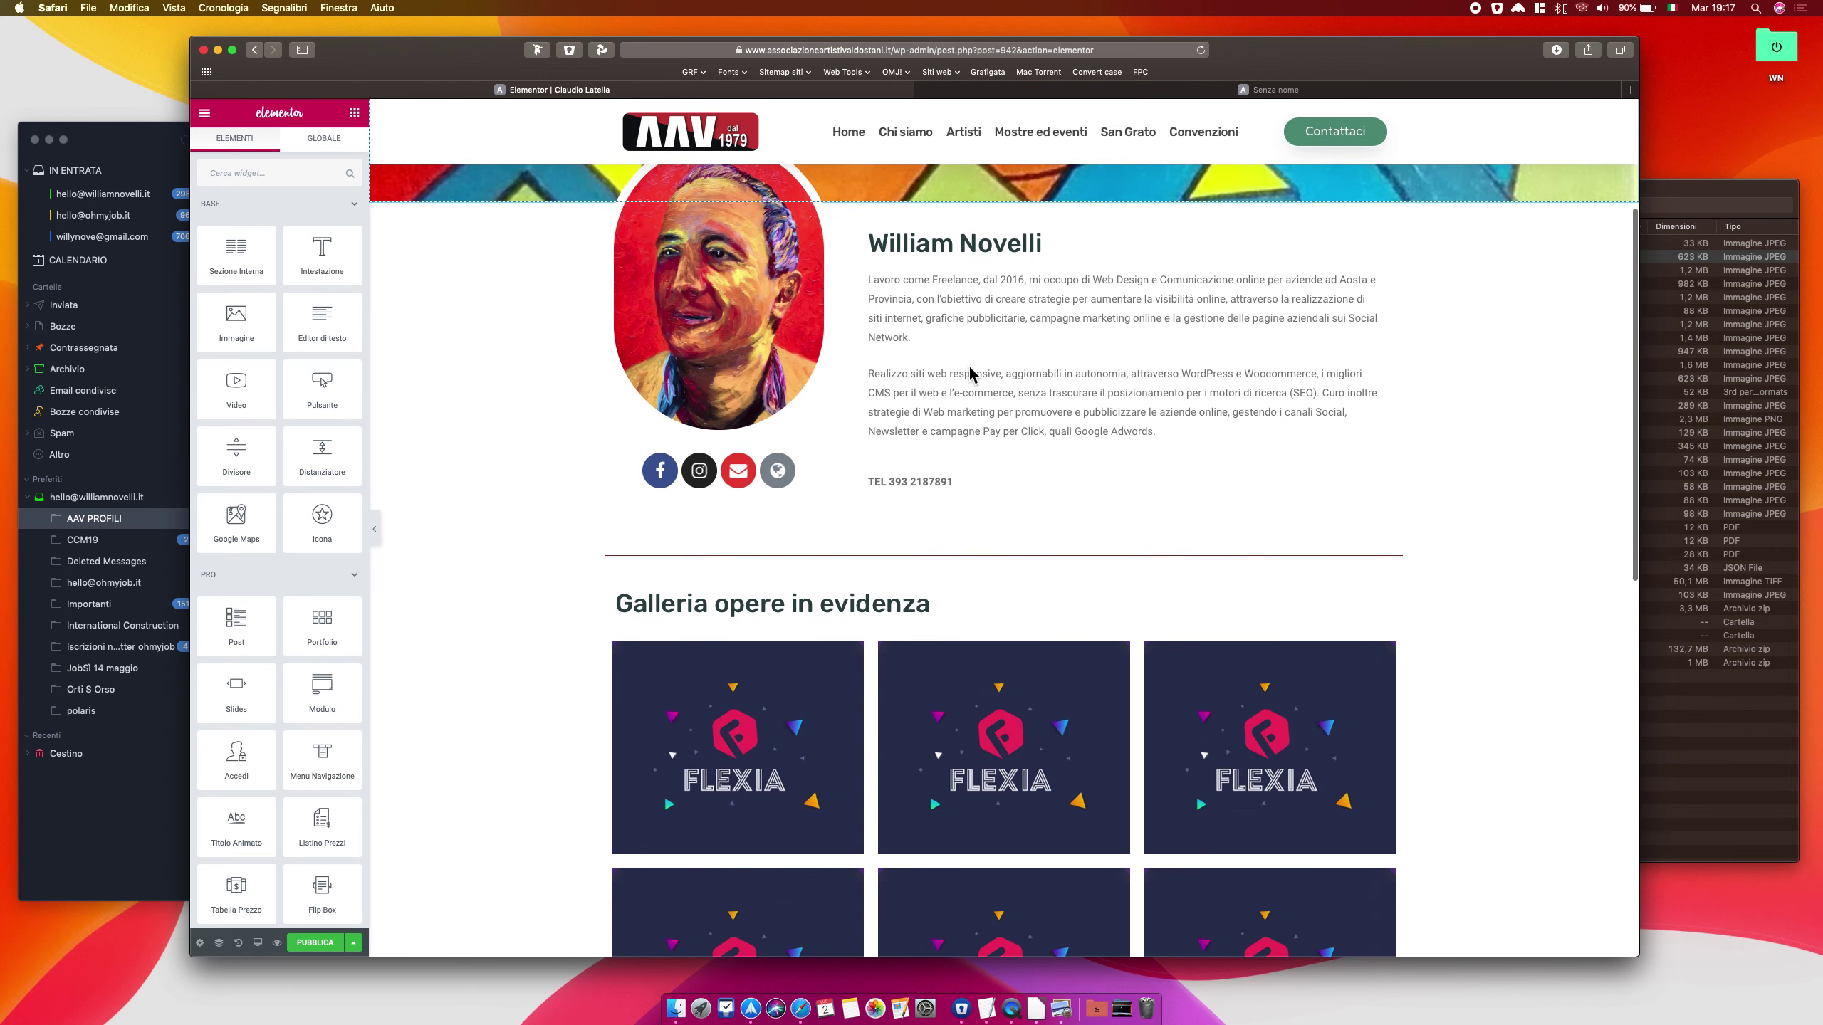
scroll(969, 373, up, 7)
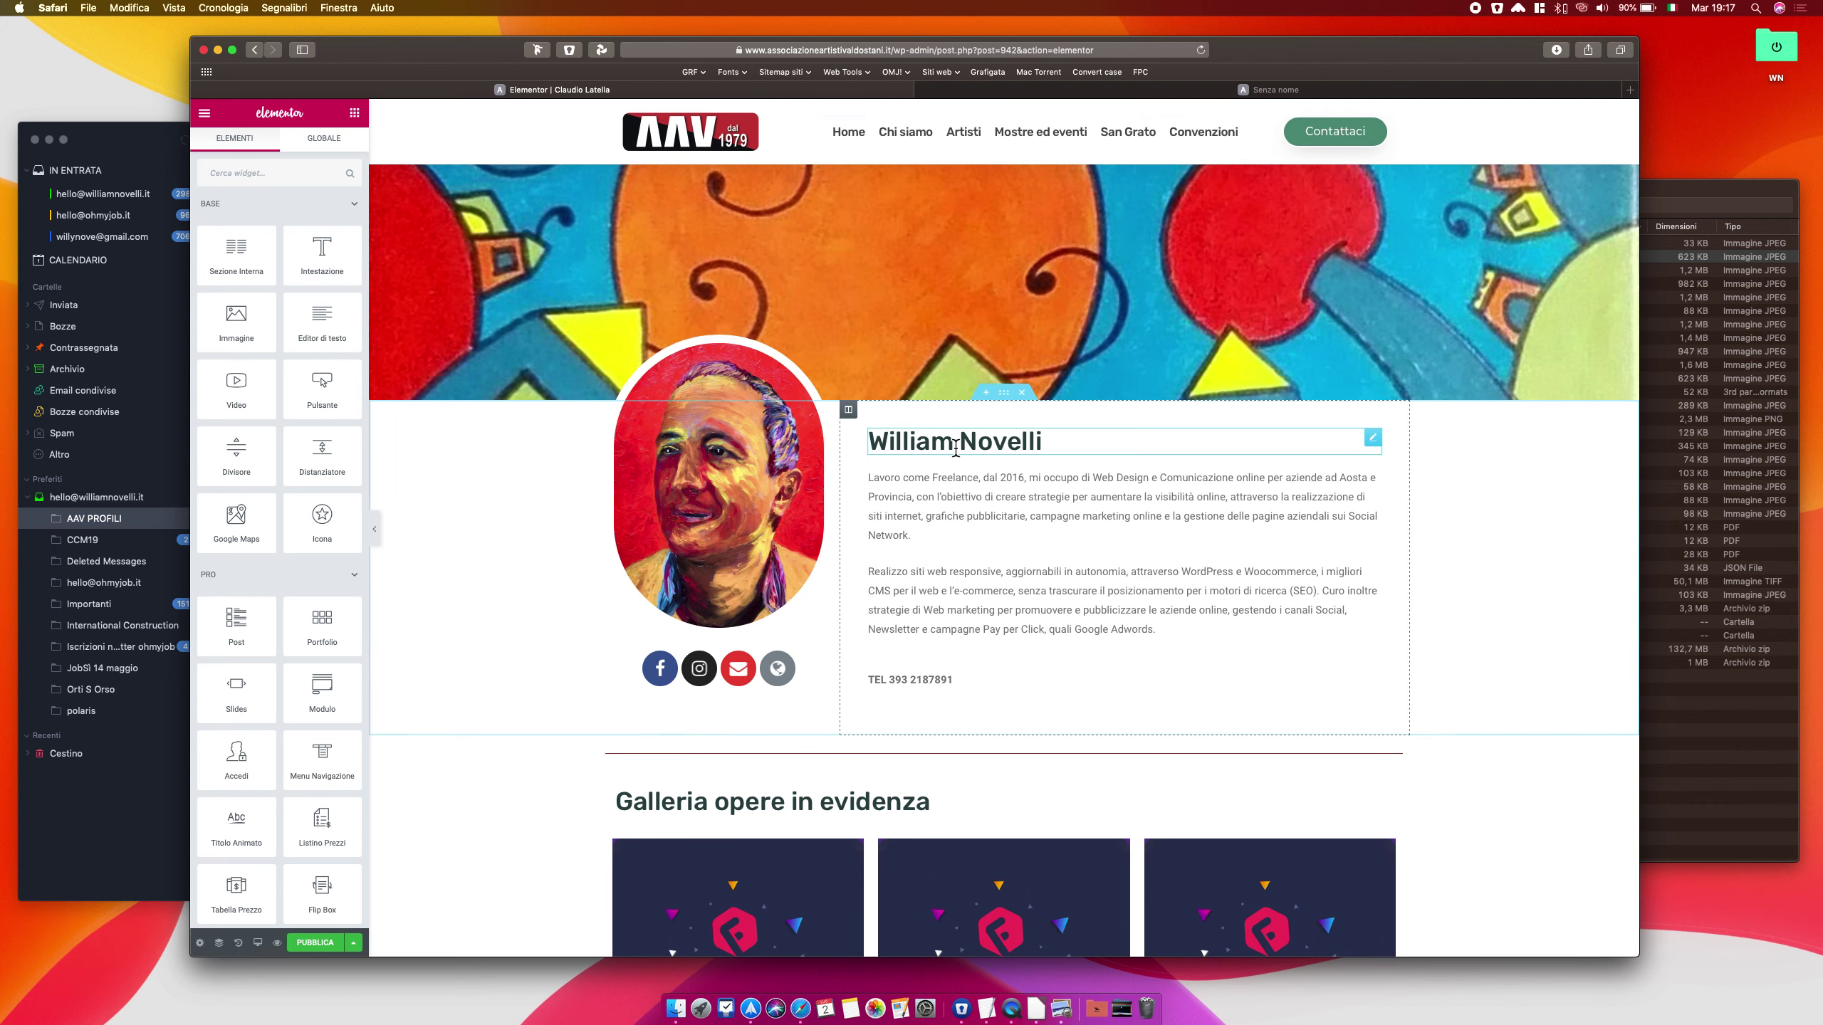
click(907, 441)
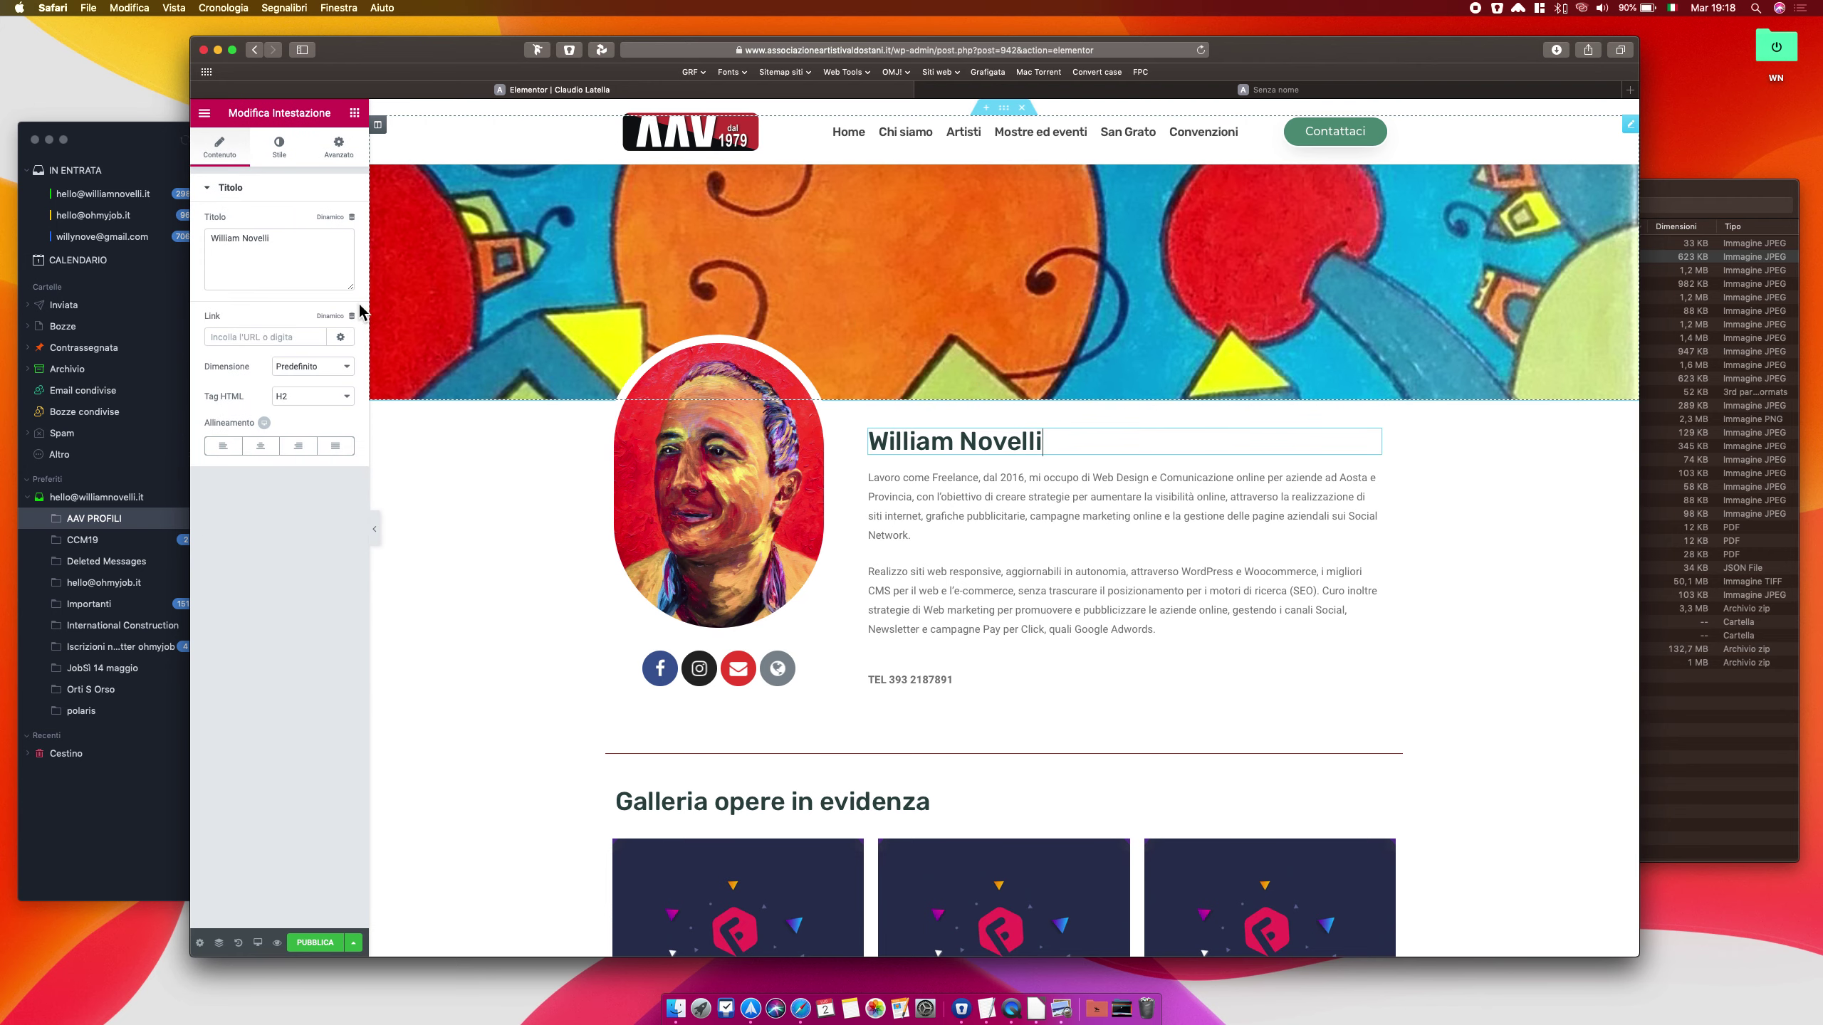
triple_click(303, 250)
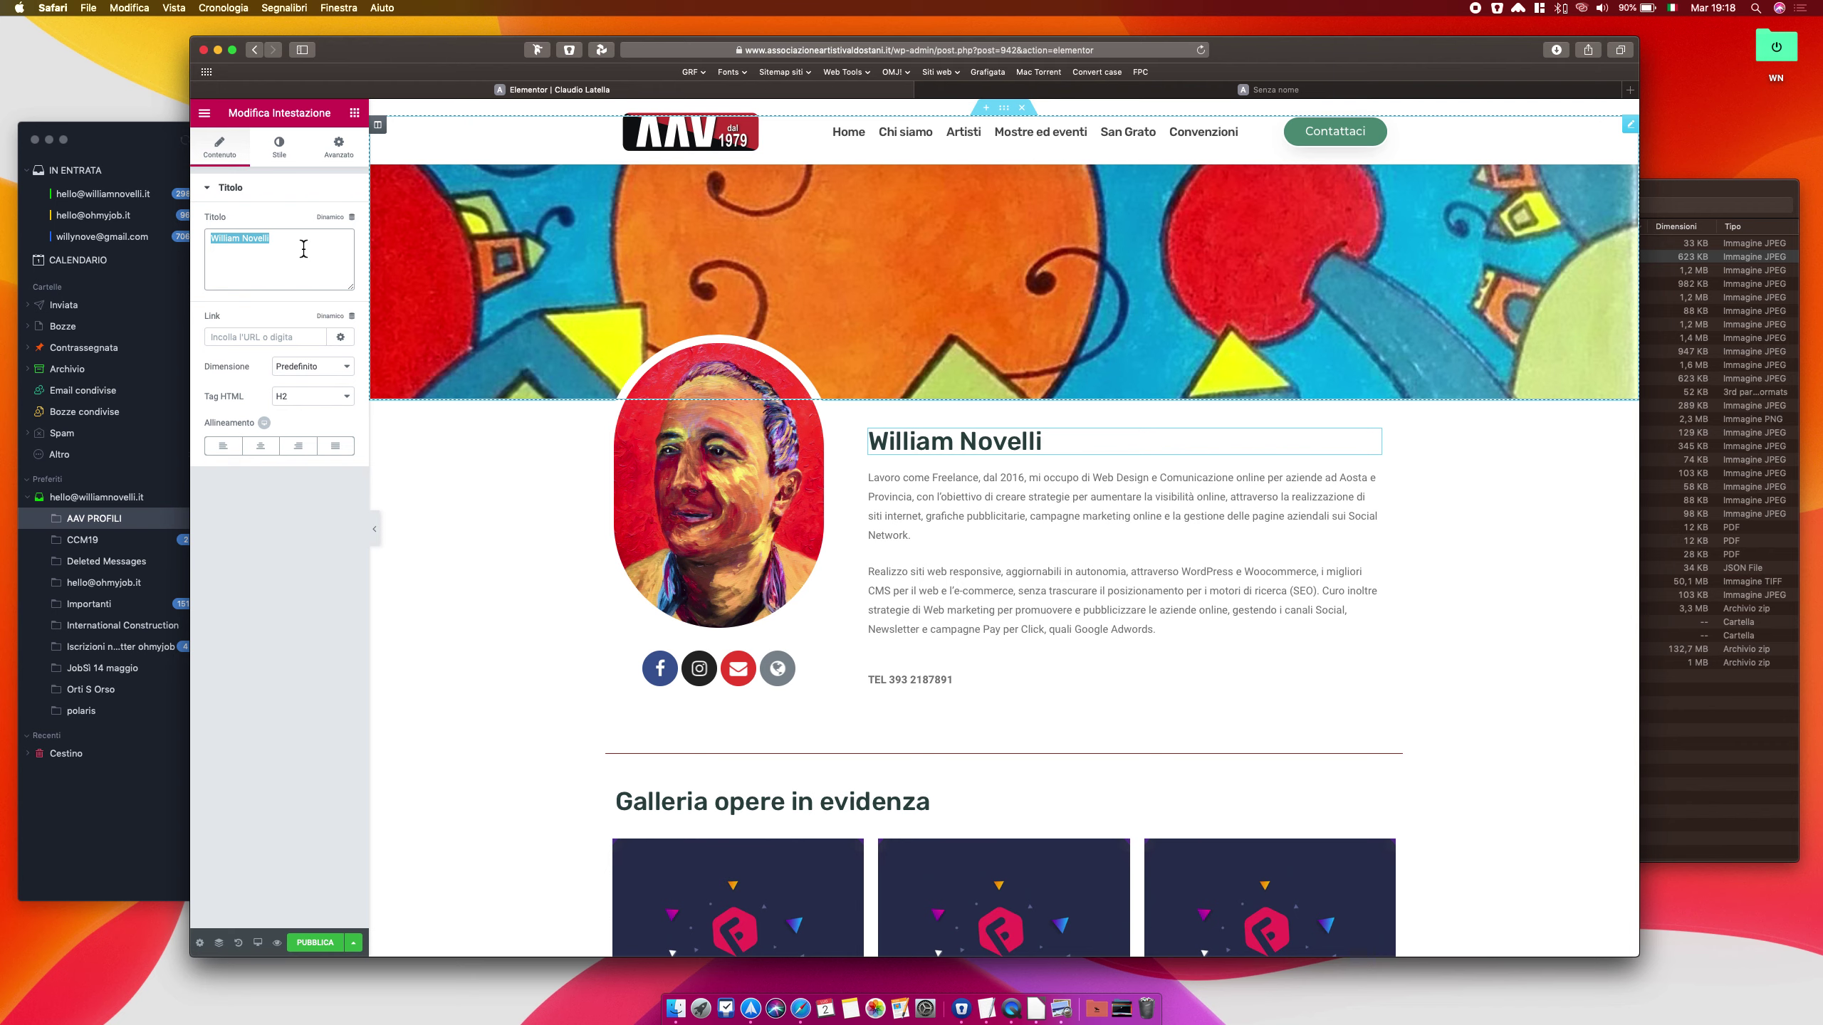
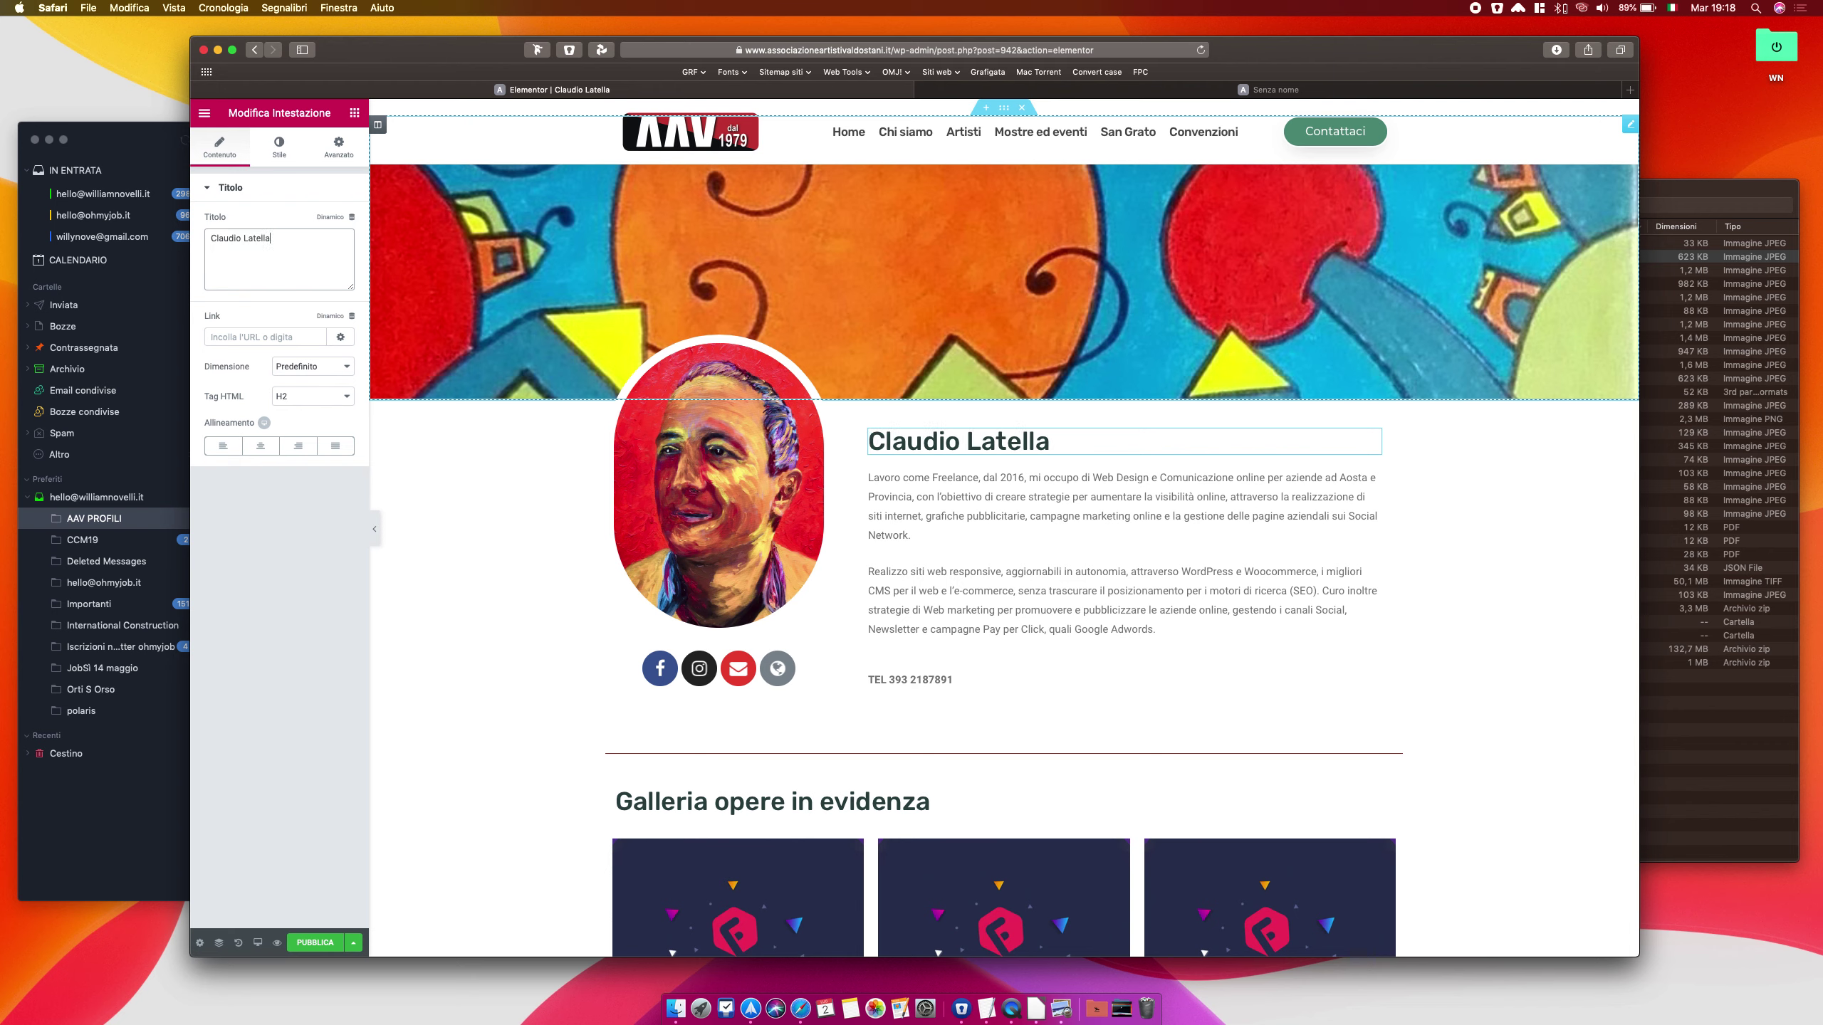
click(128, 146)
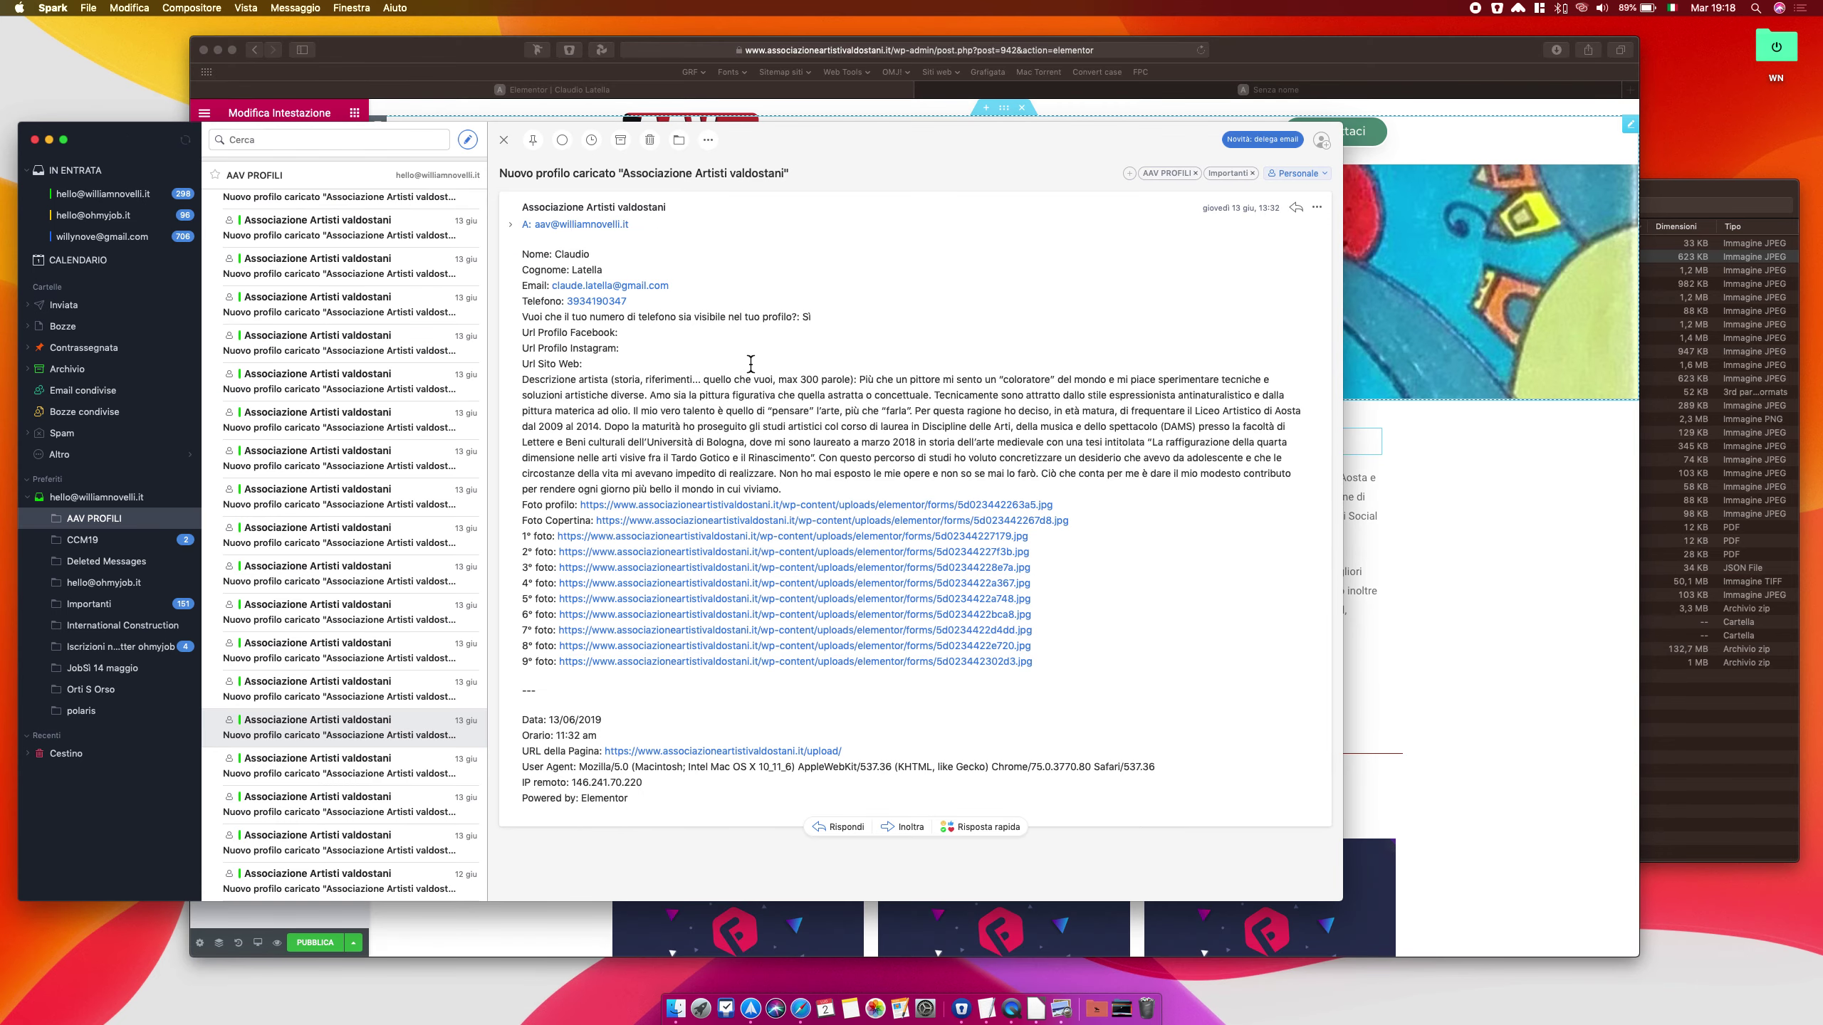
Select the artist's self-description paragraph in the Spark submission email
drag(859, 378, 888, 487)
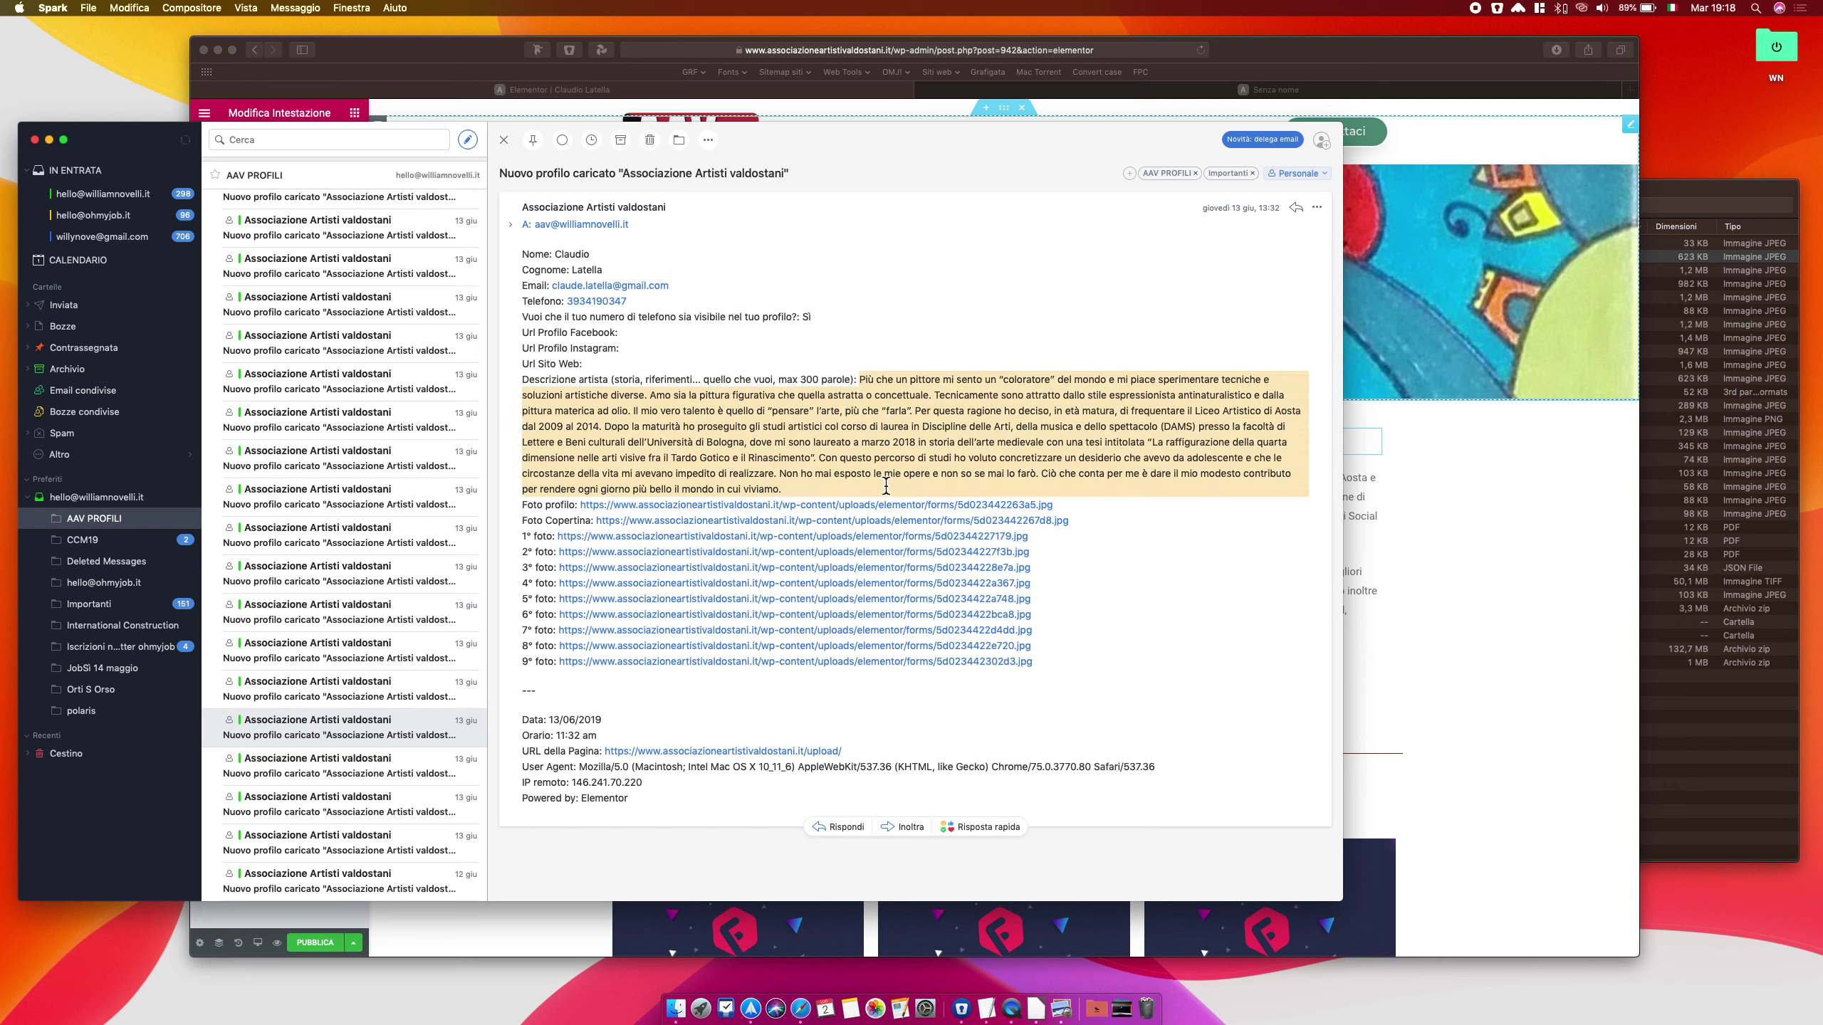
click(1339, 63)
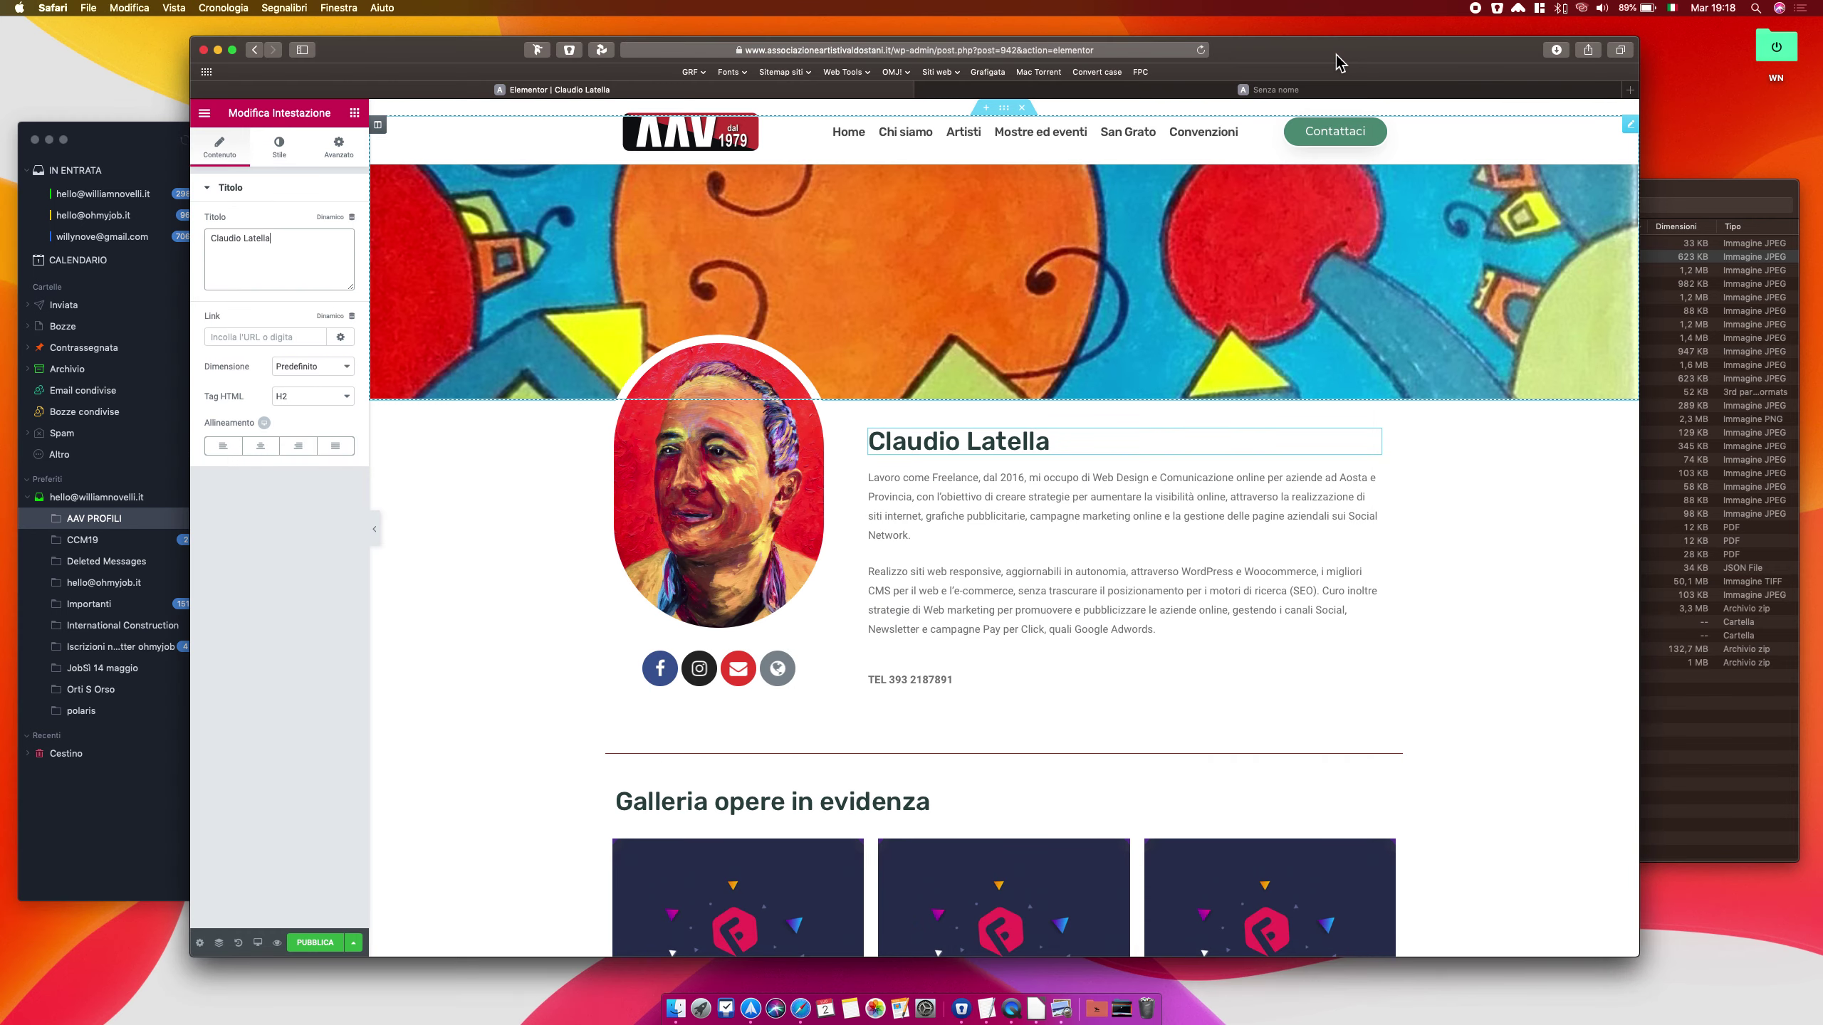
Replace the placeholder biography in the text widget with the artist's pasted description
click(1105, 517)
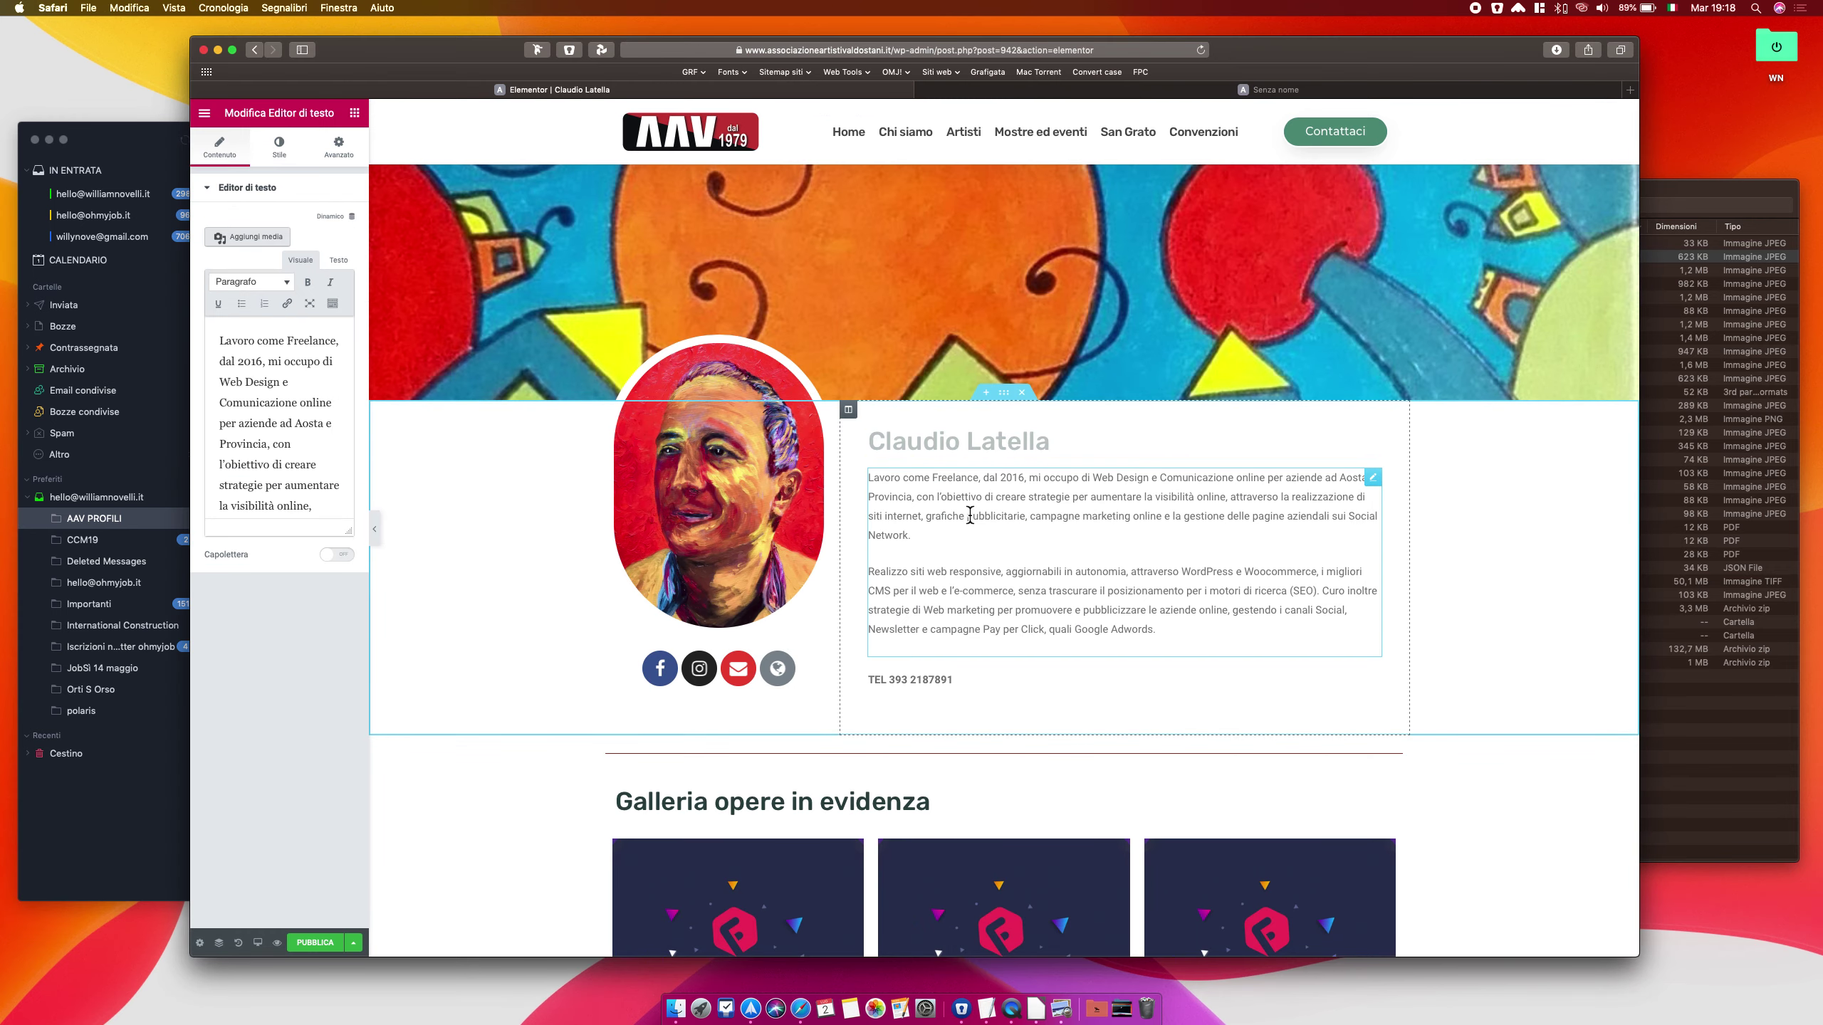
drag(218, 340, 358, 581)
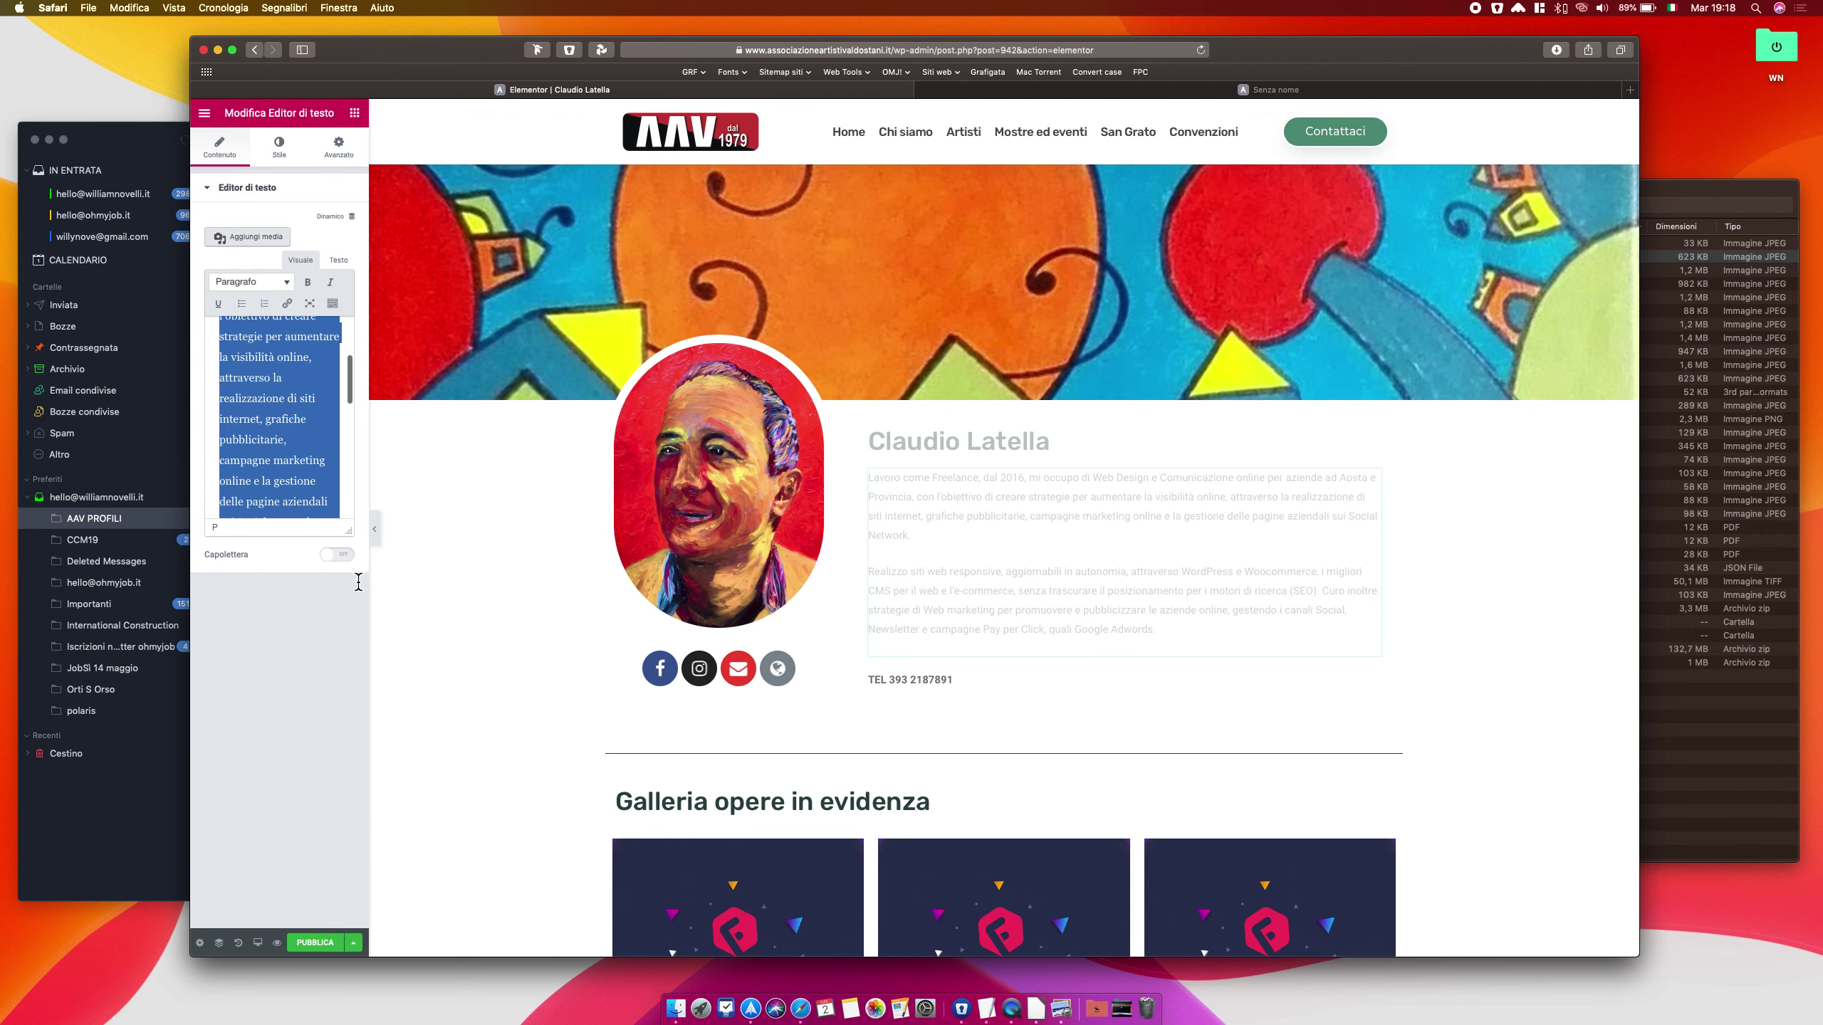
key(BackSpace)
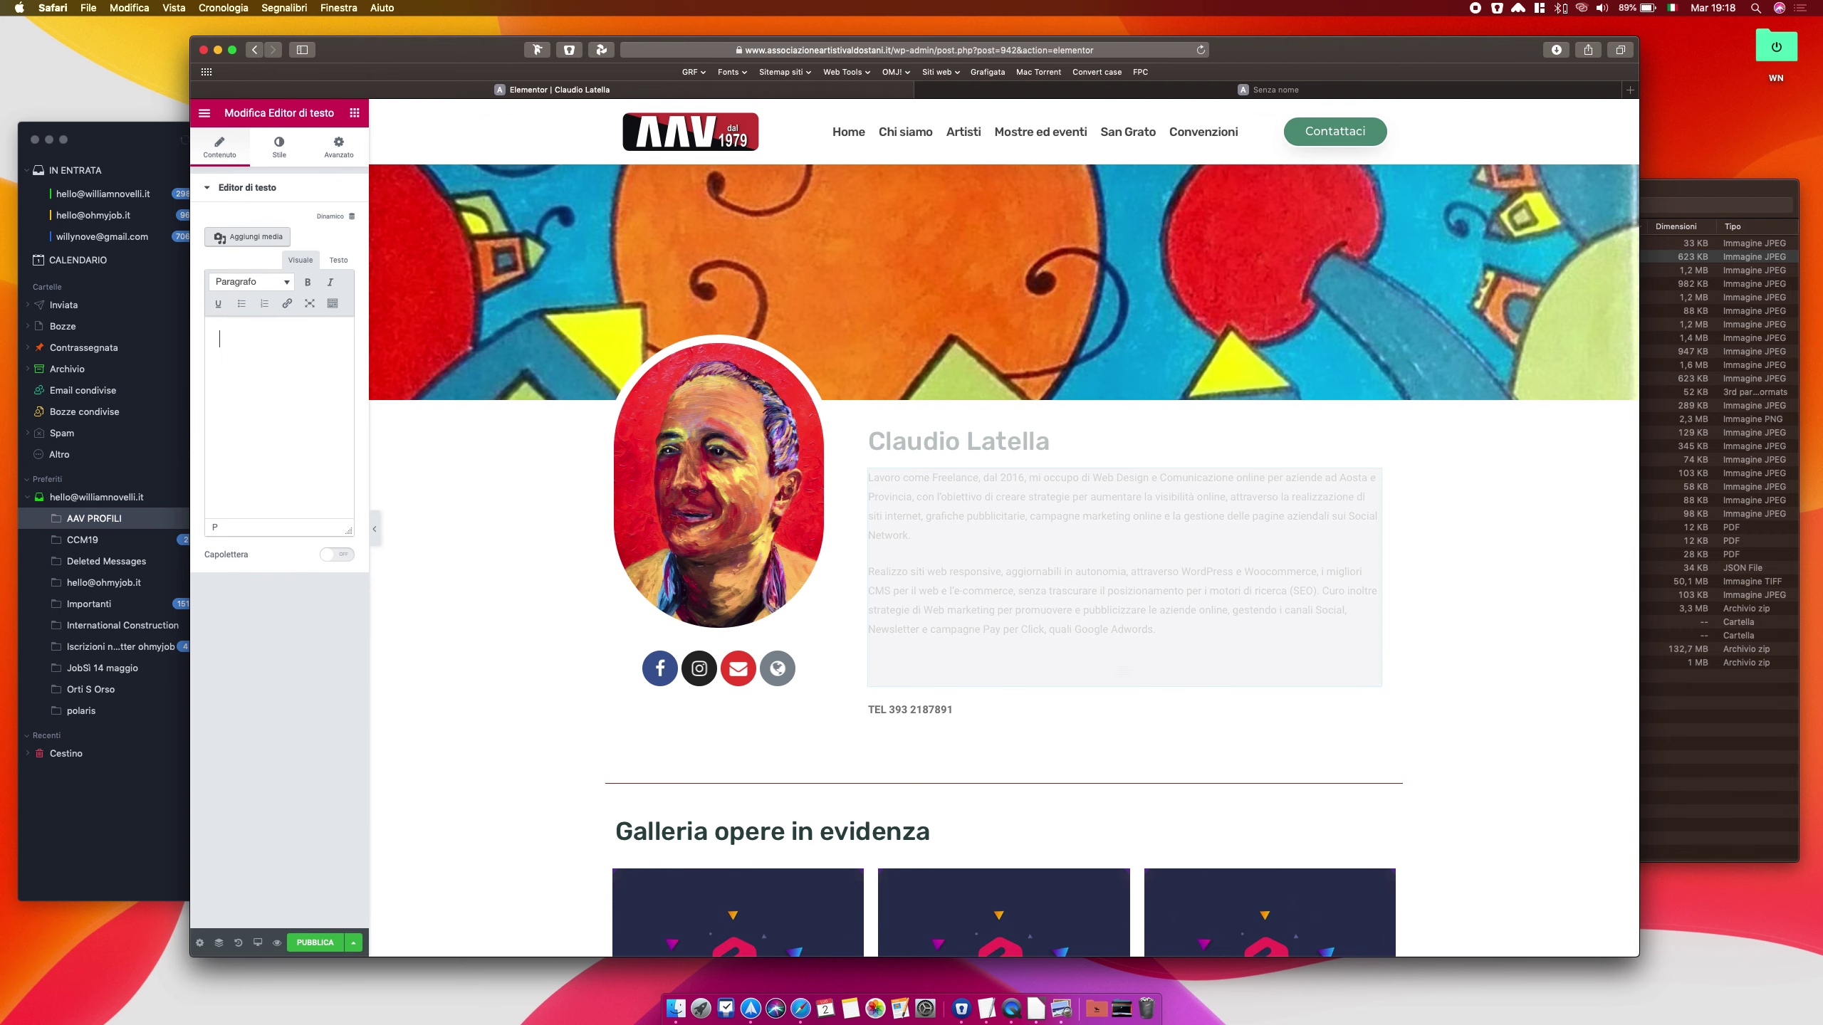
key(super+v)
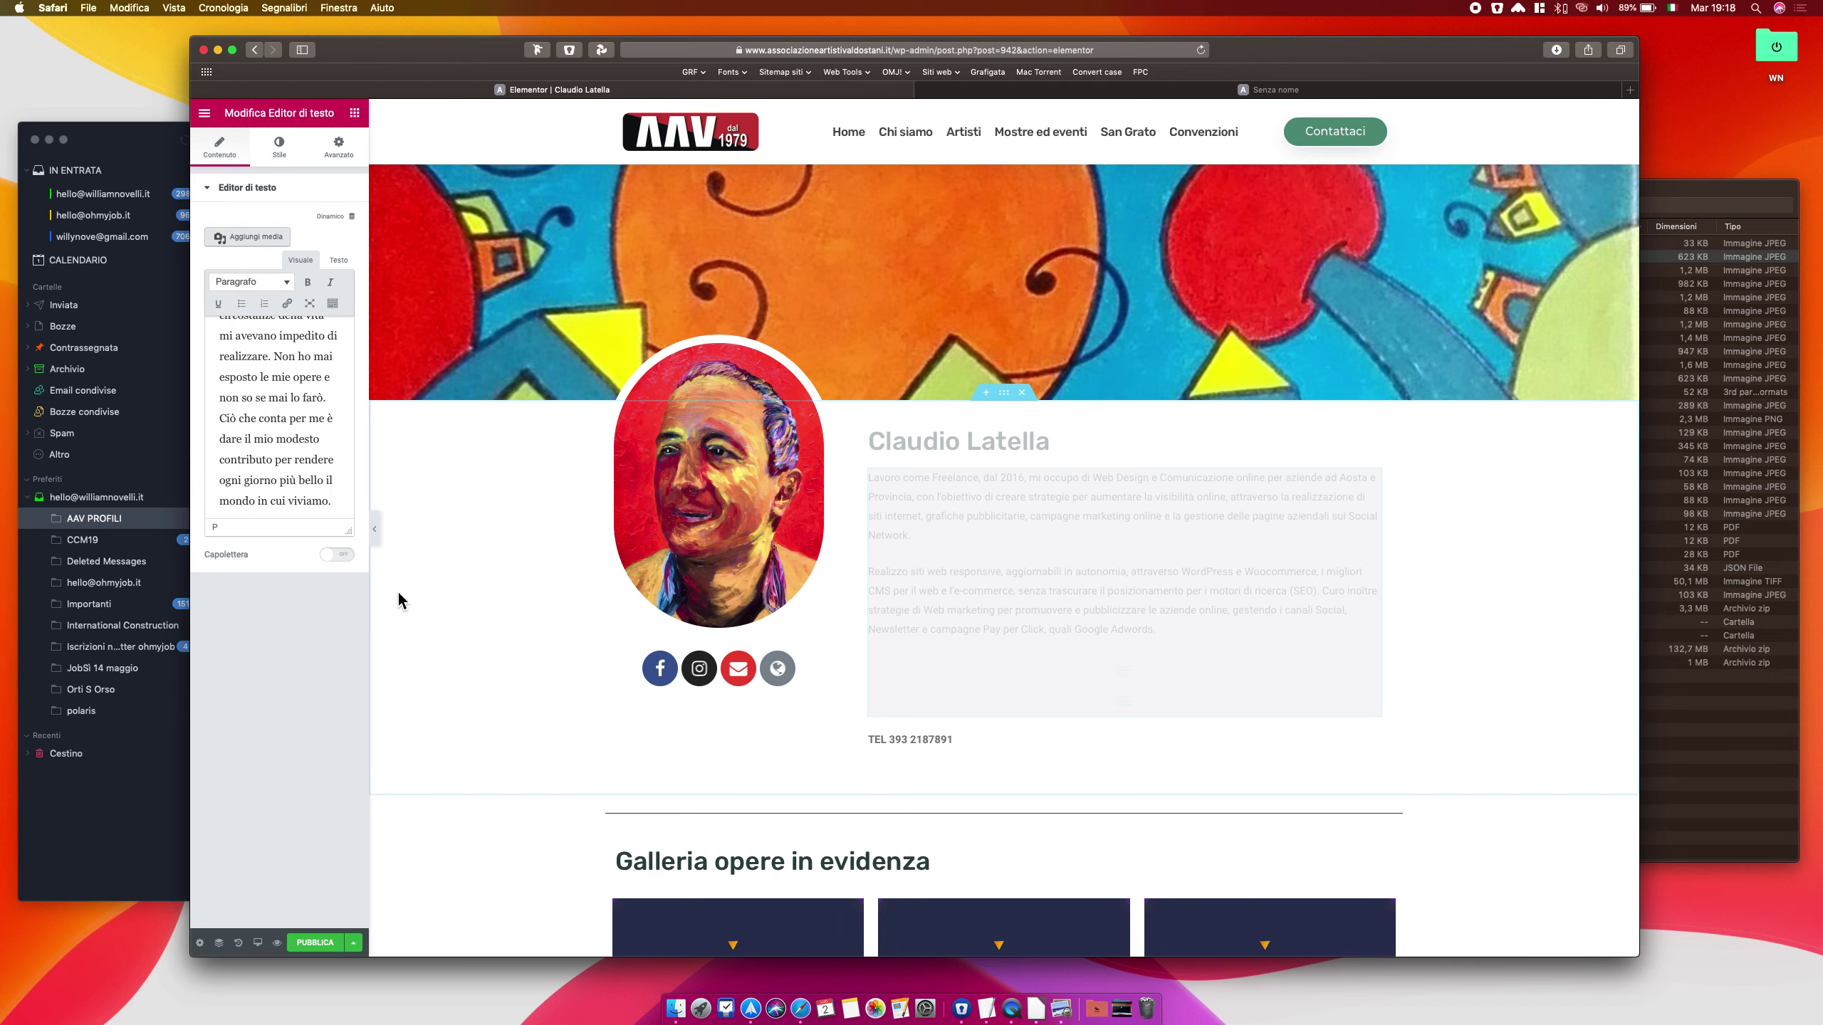
click(152, 148)
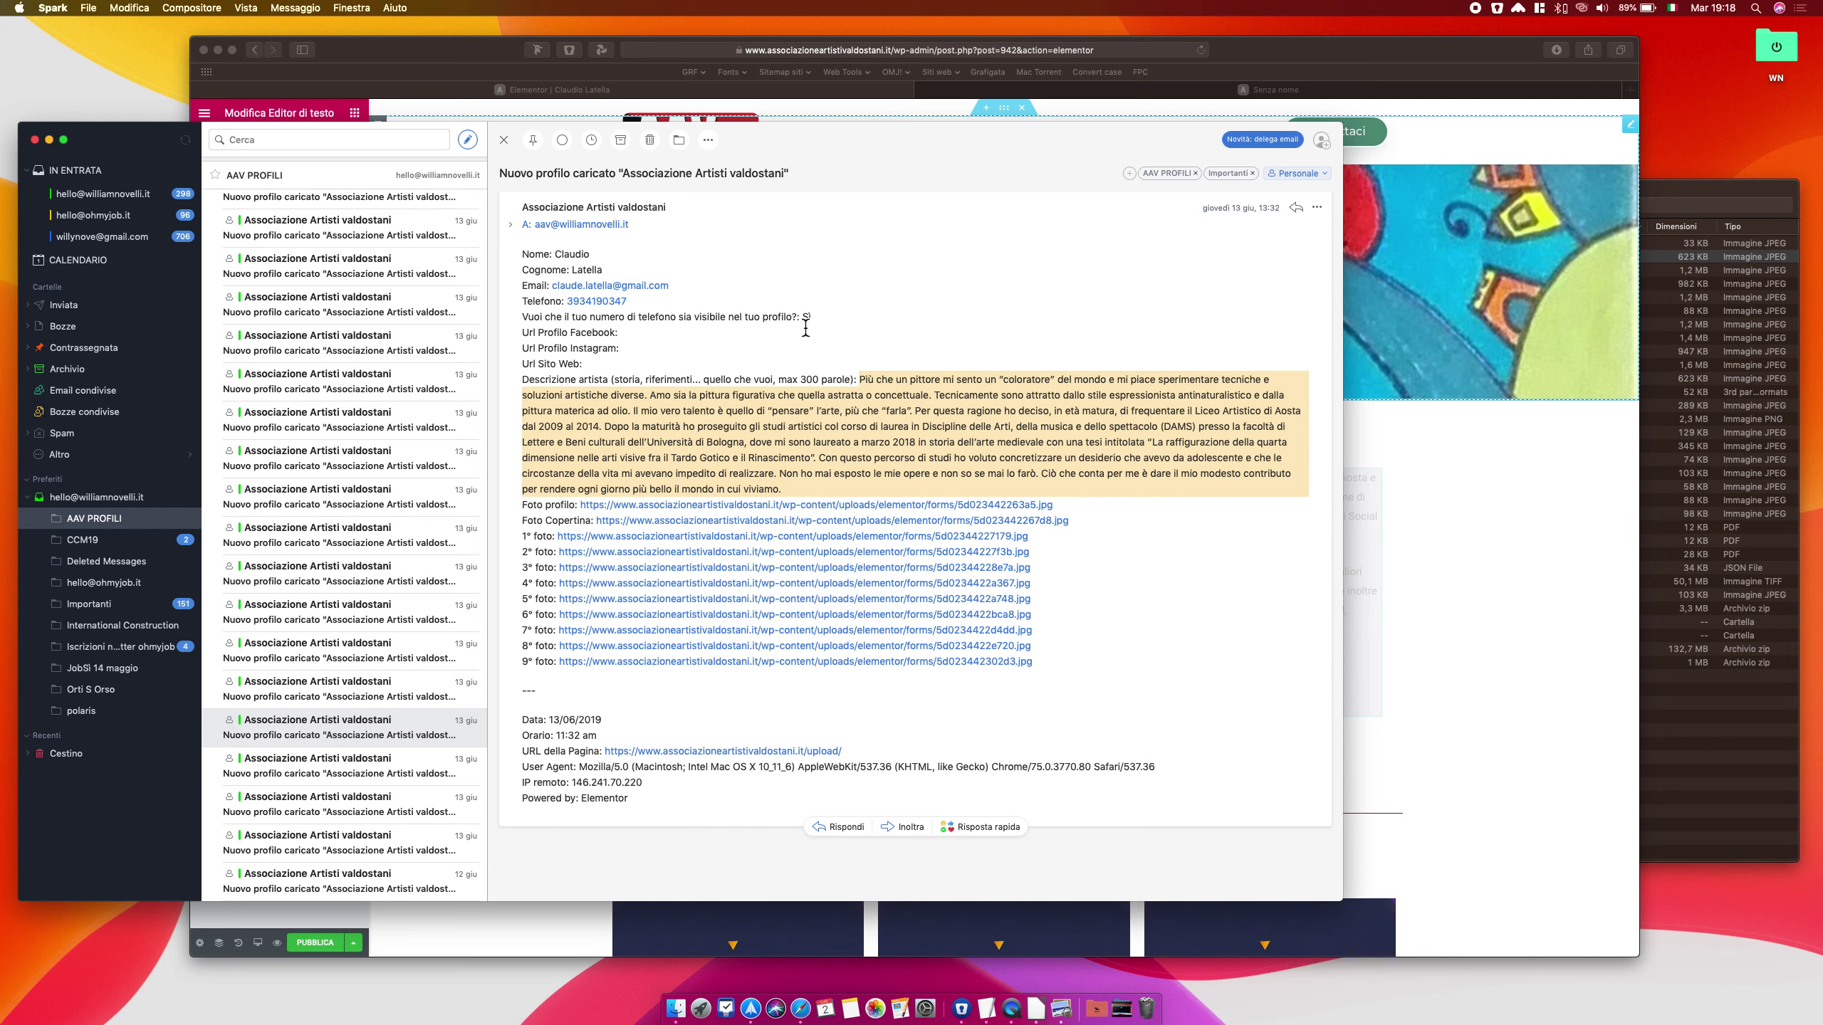
Copy the artist's phone number from the Spark submission email and return to Safari
drag(635, 303, 567, 306)
click(645, 308)
key(super+c)
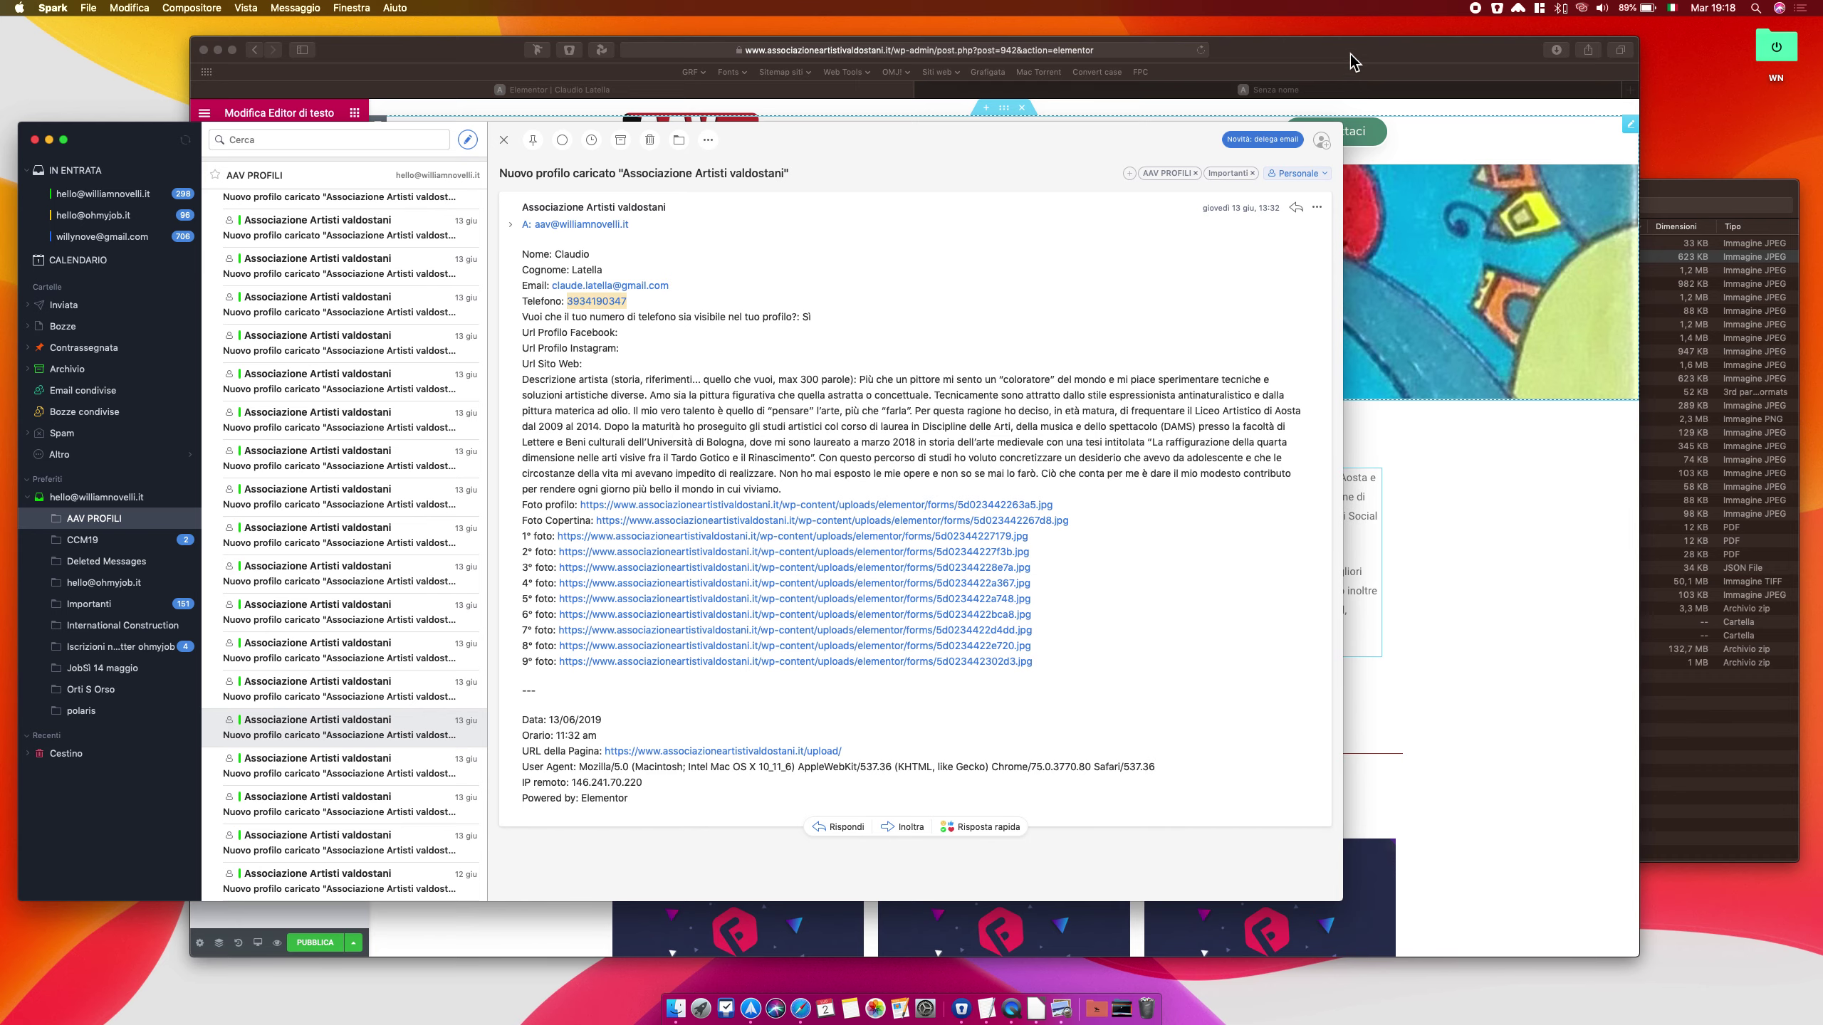
click(1356, 47)
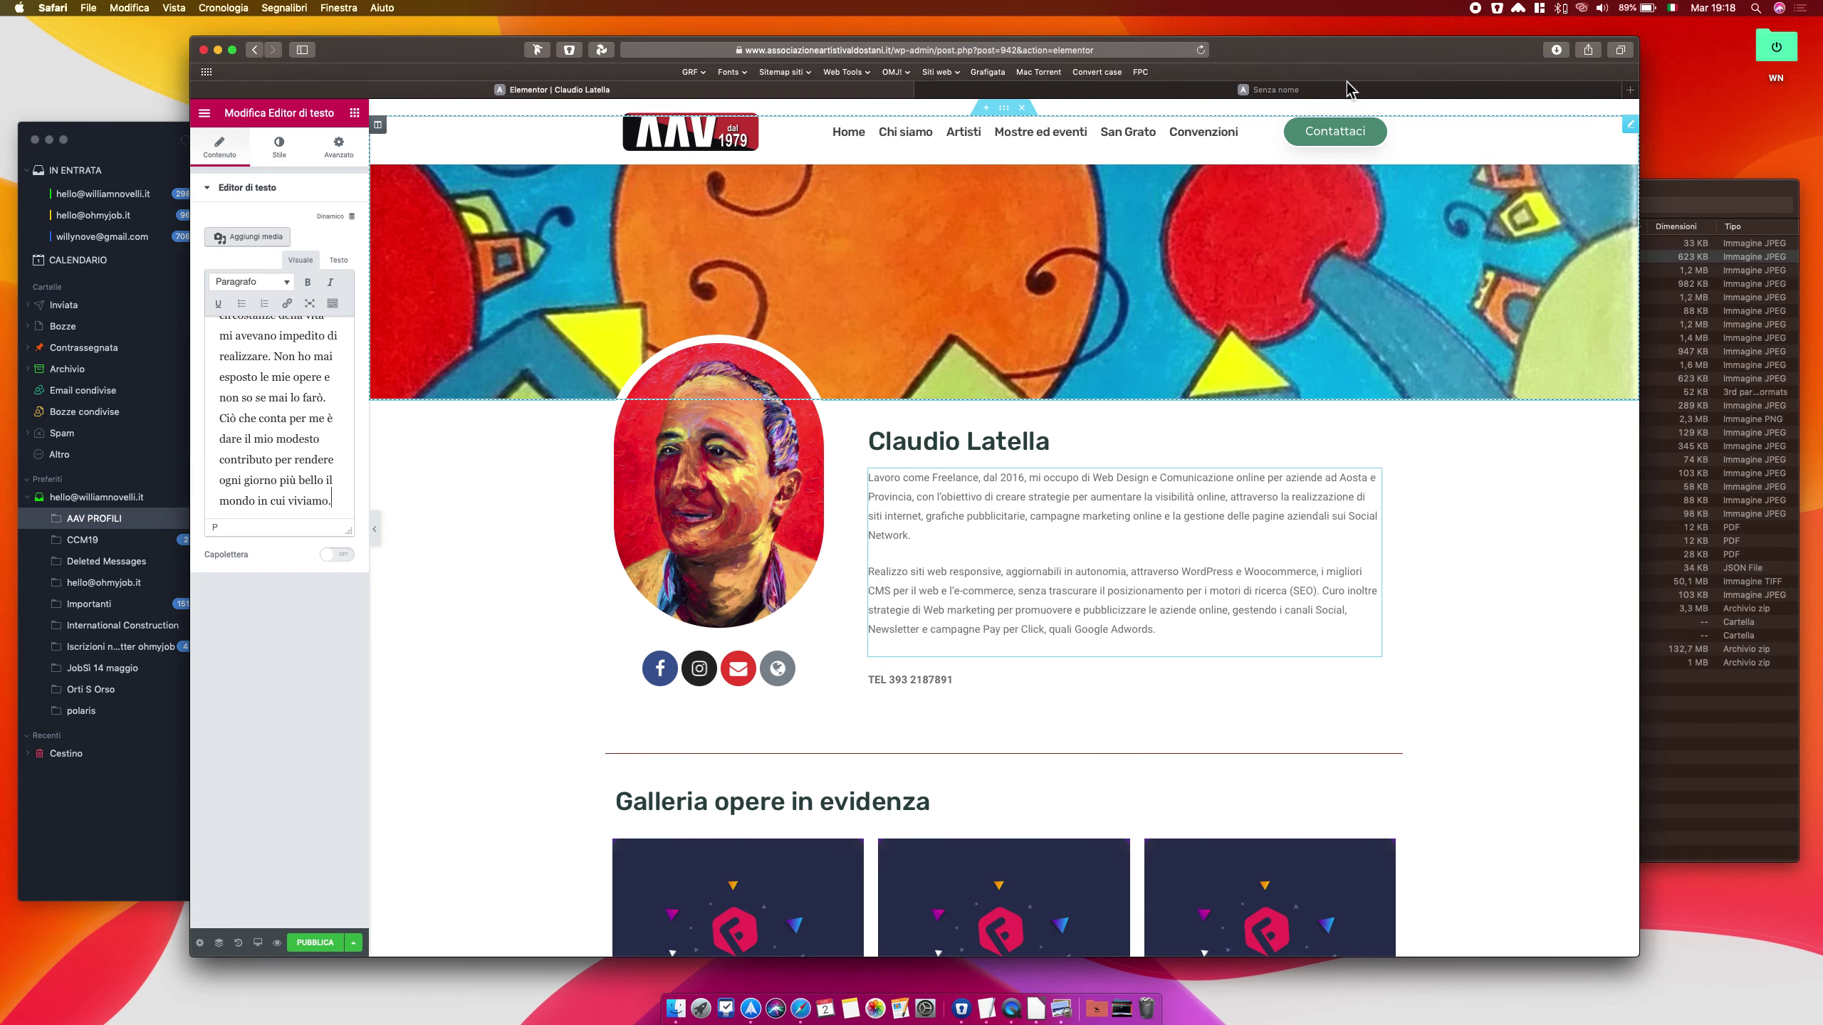
Replace the template's number in the TEL text widget with the artist's own phone number
click(946, 686)
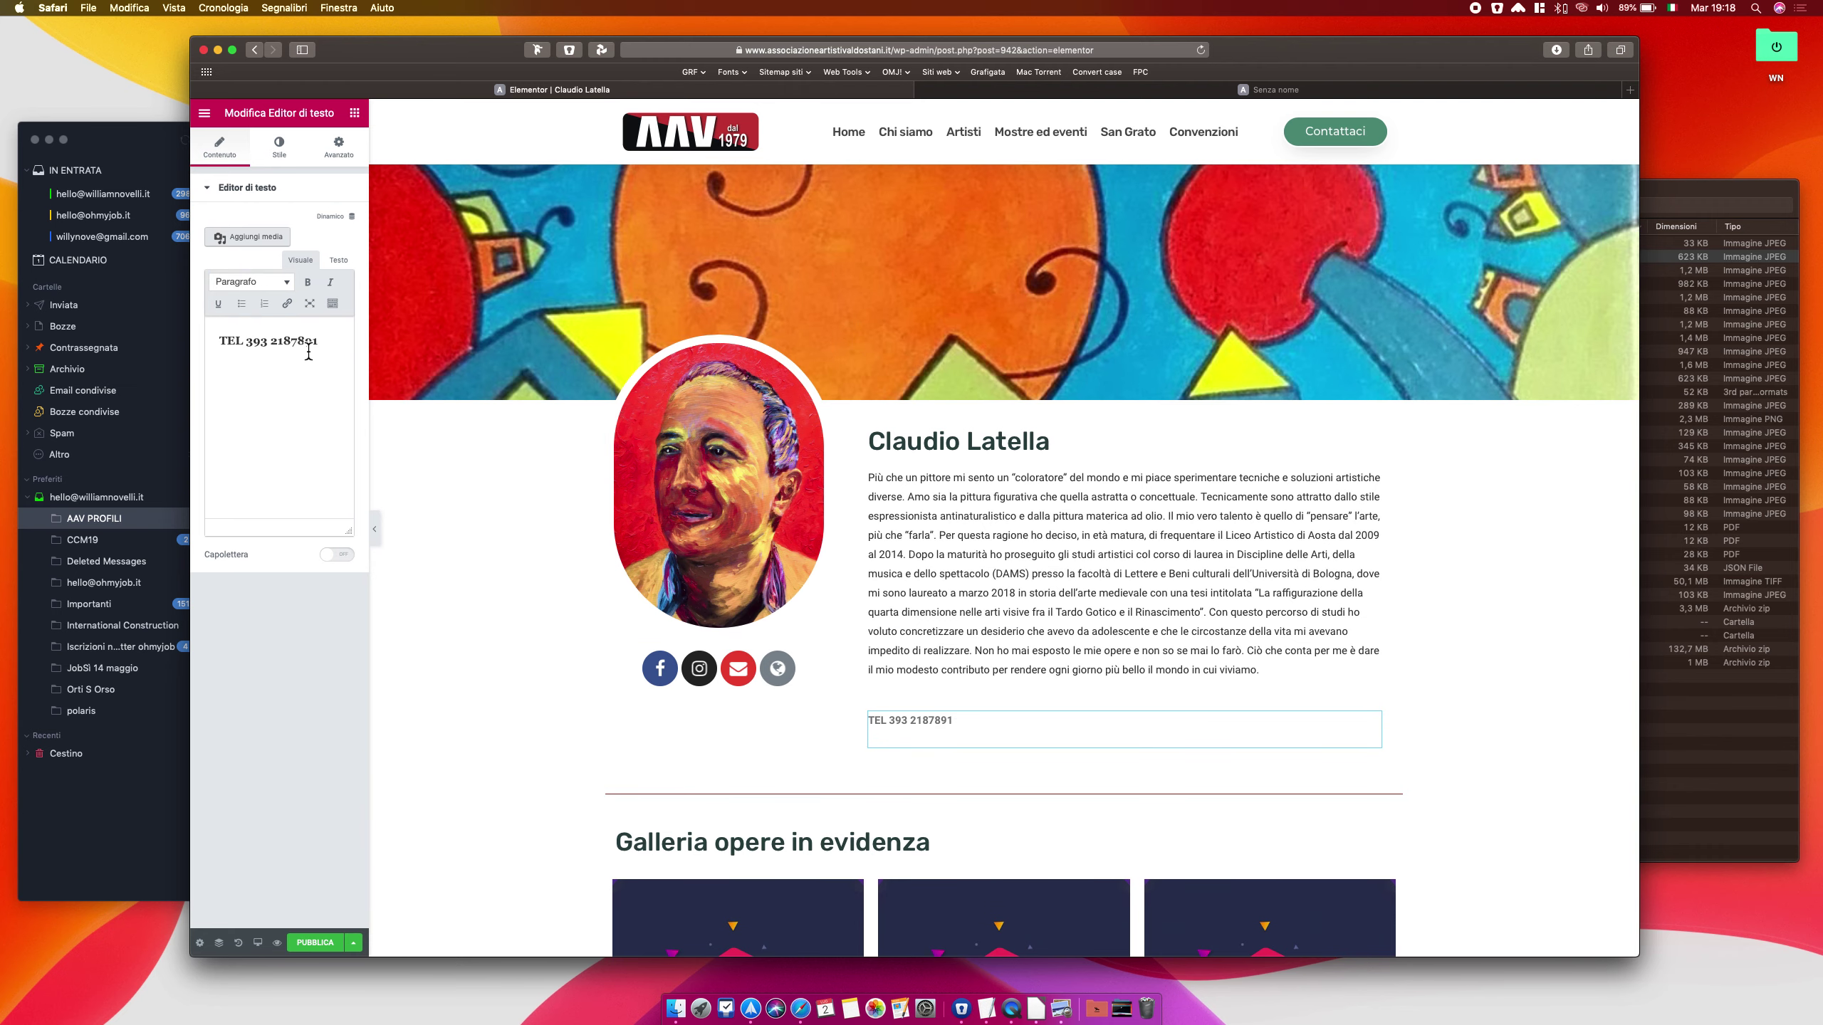
drag(318, 343, 255, 348)
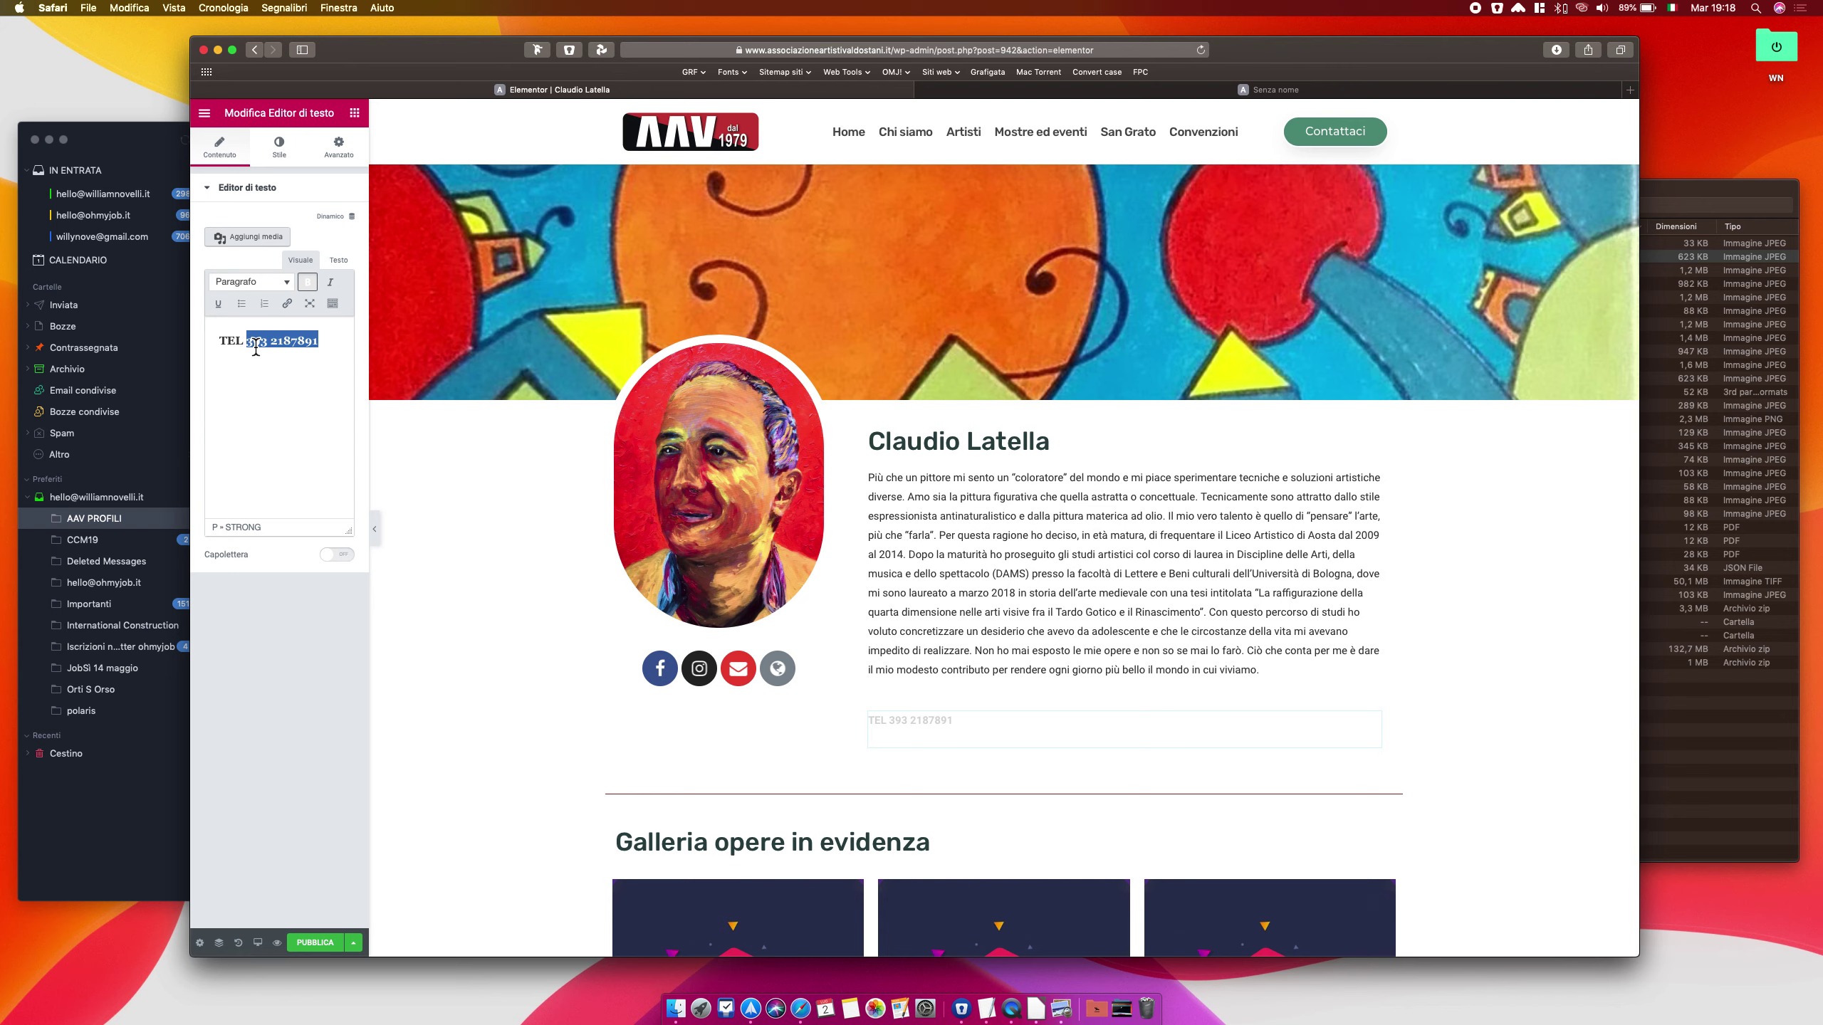
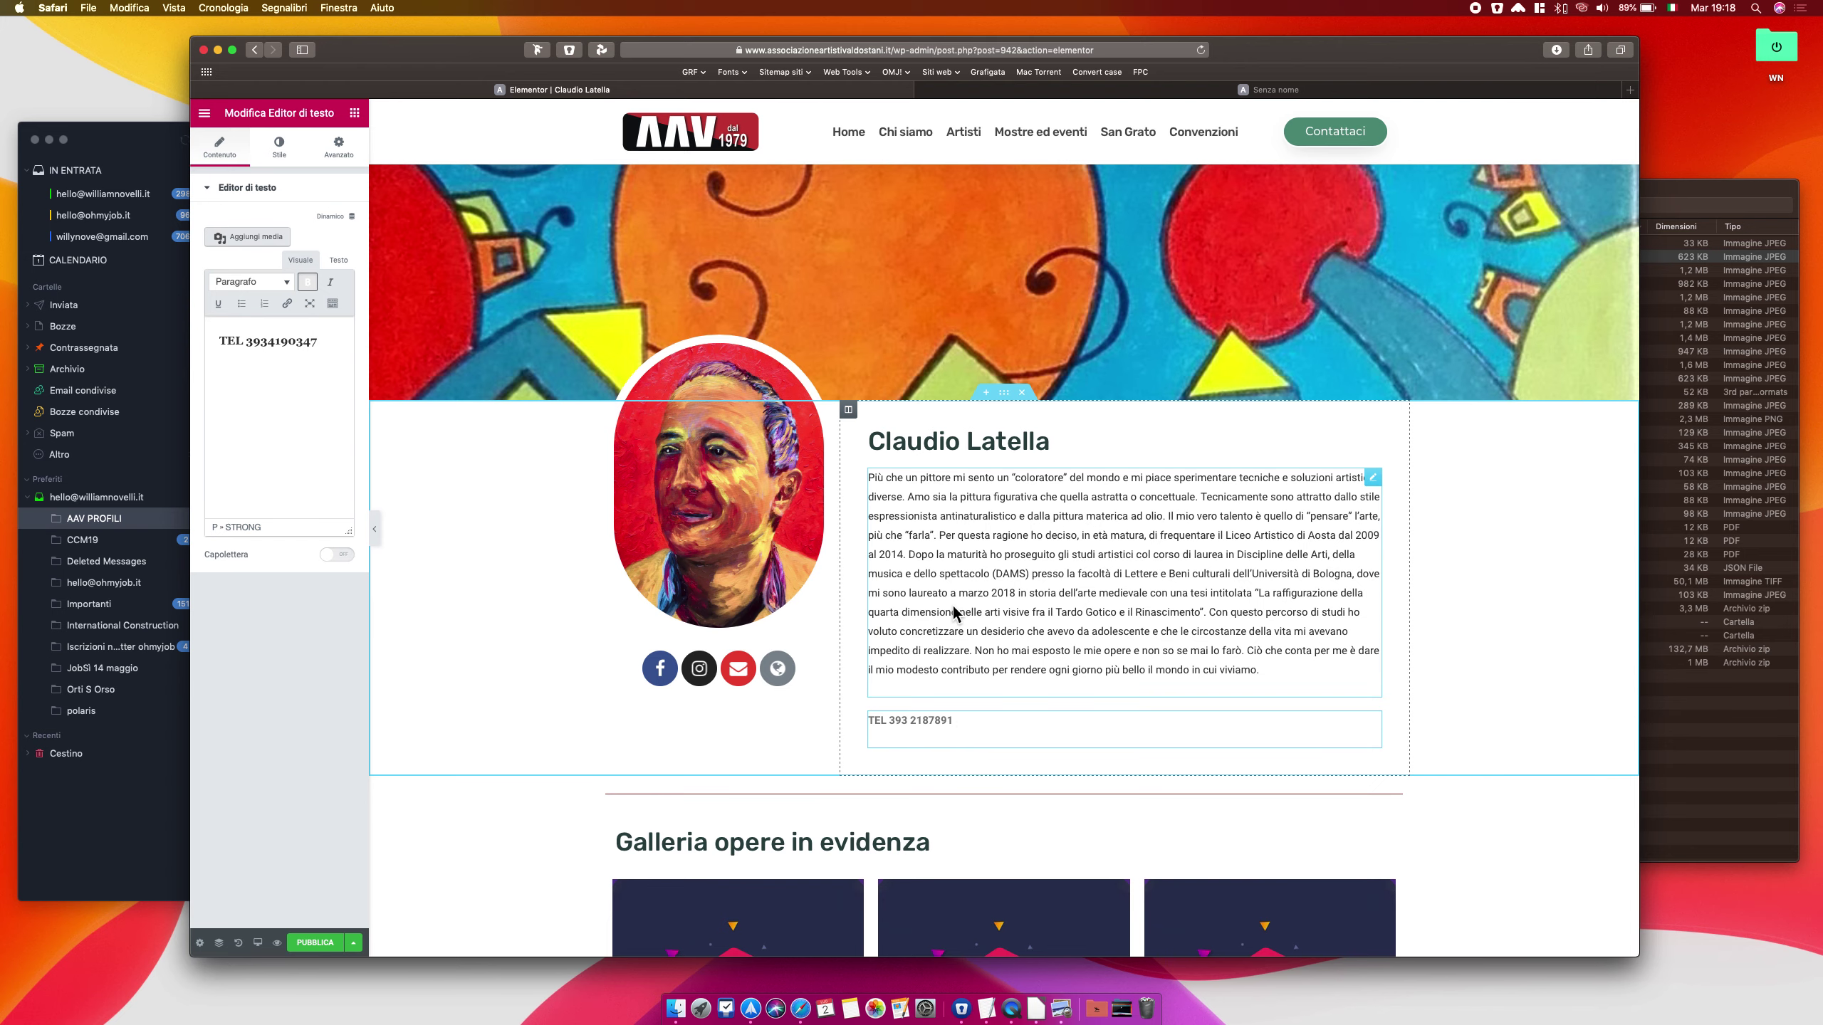
scroll(954, 612, up, 2)
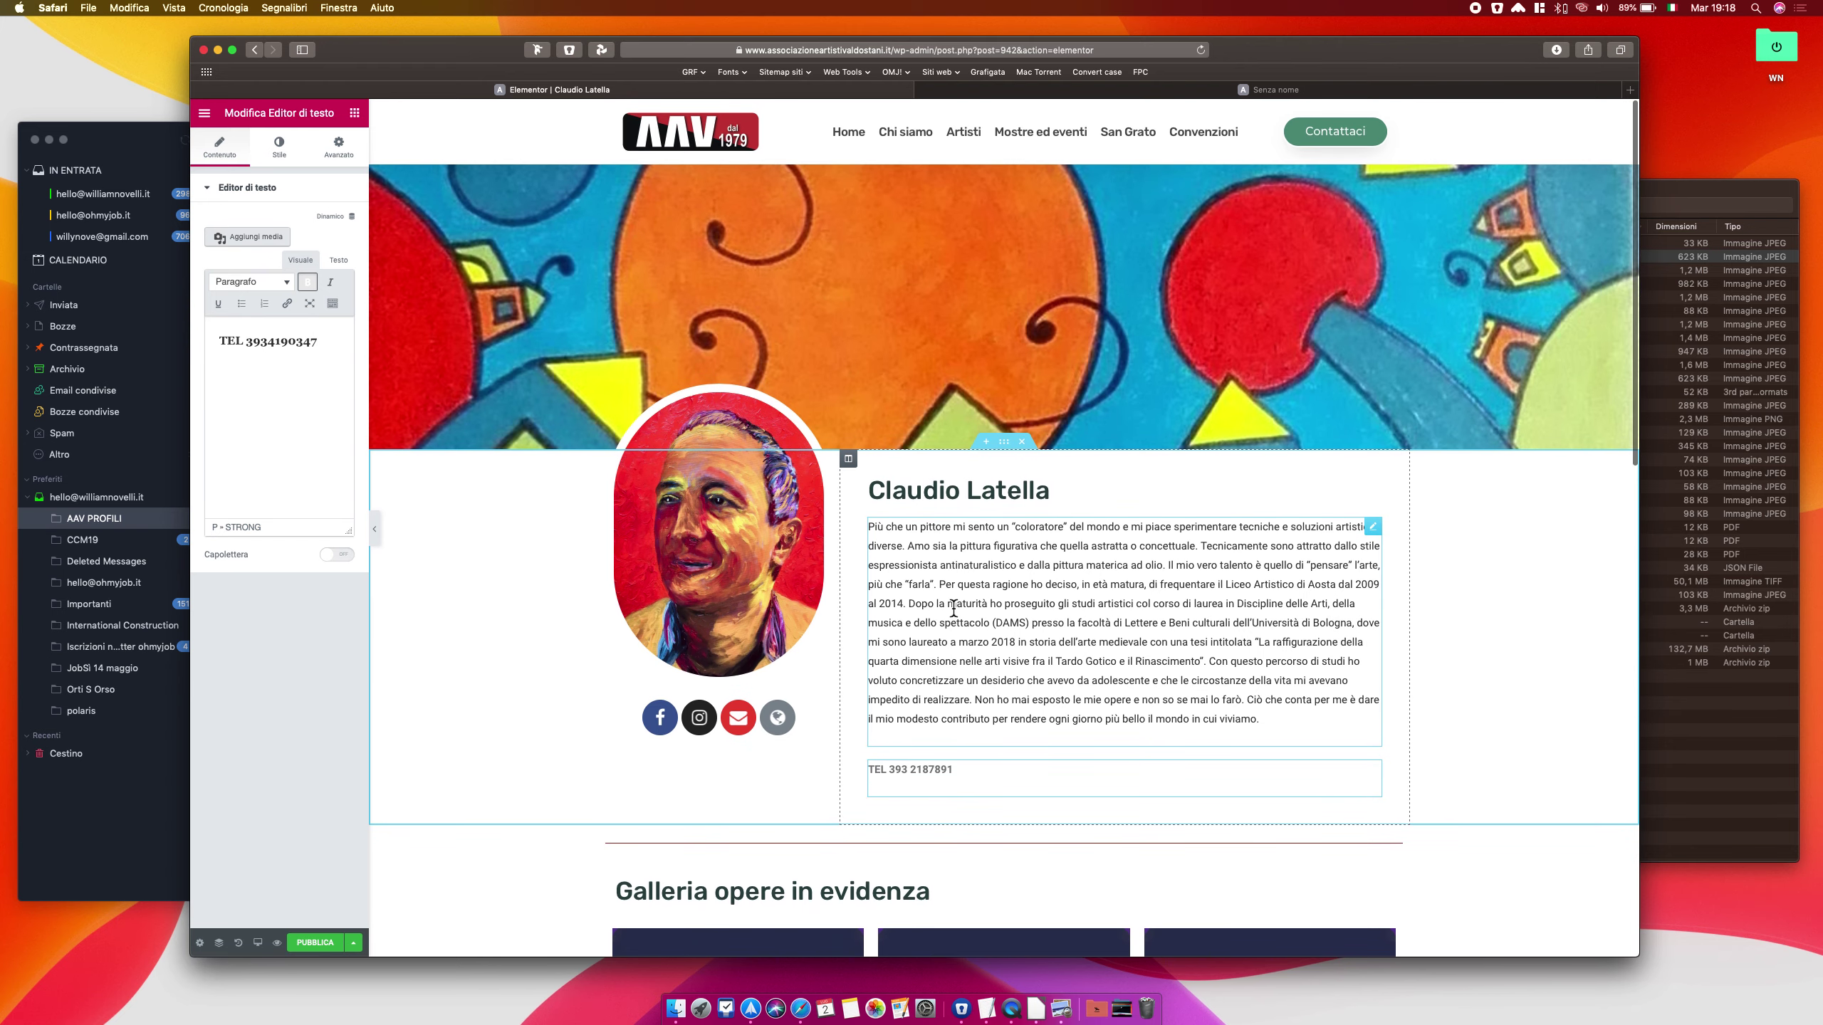
Set the red artwork as the banner slider's Item #1 background, then select the portrait image
click(938, 302)
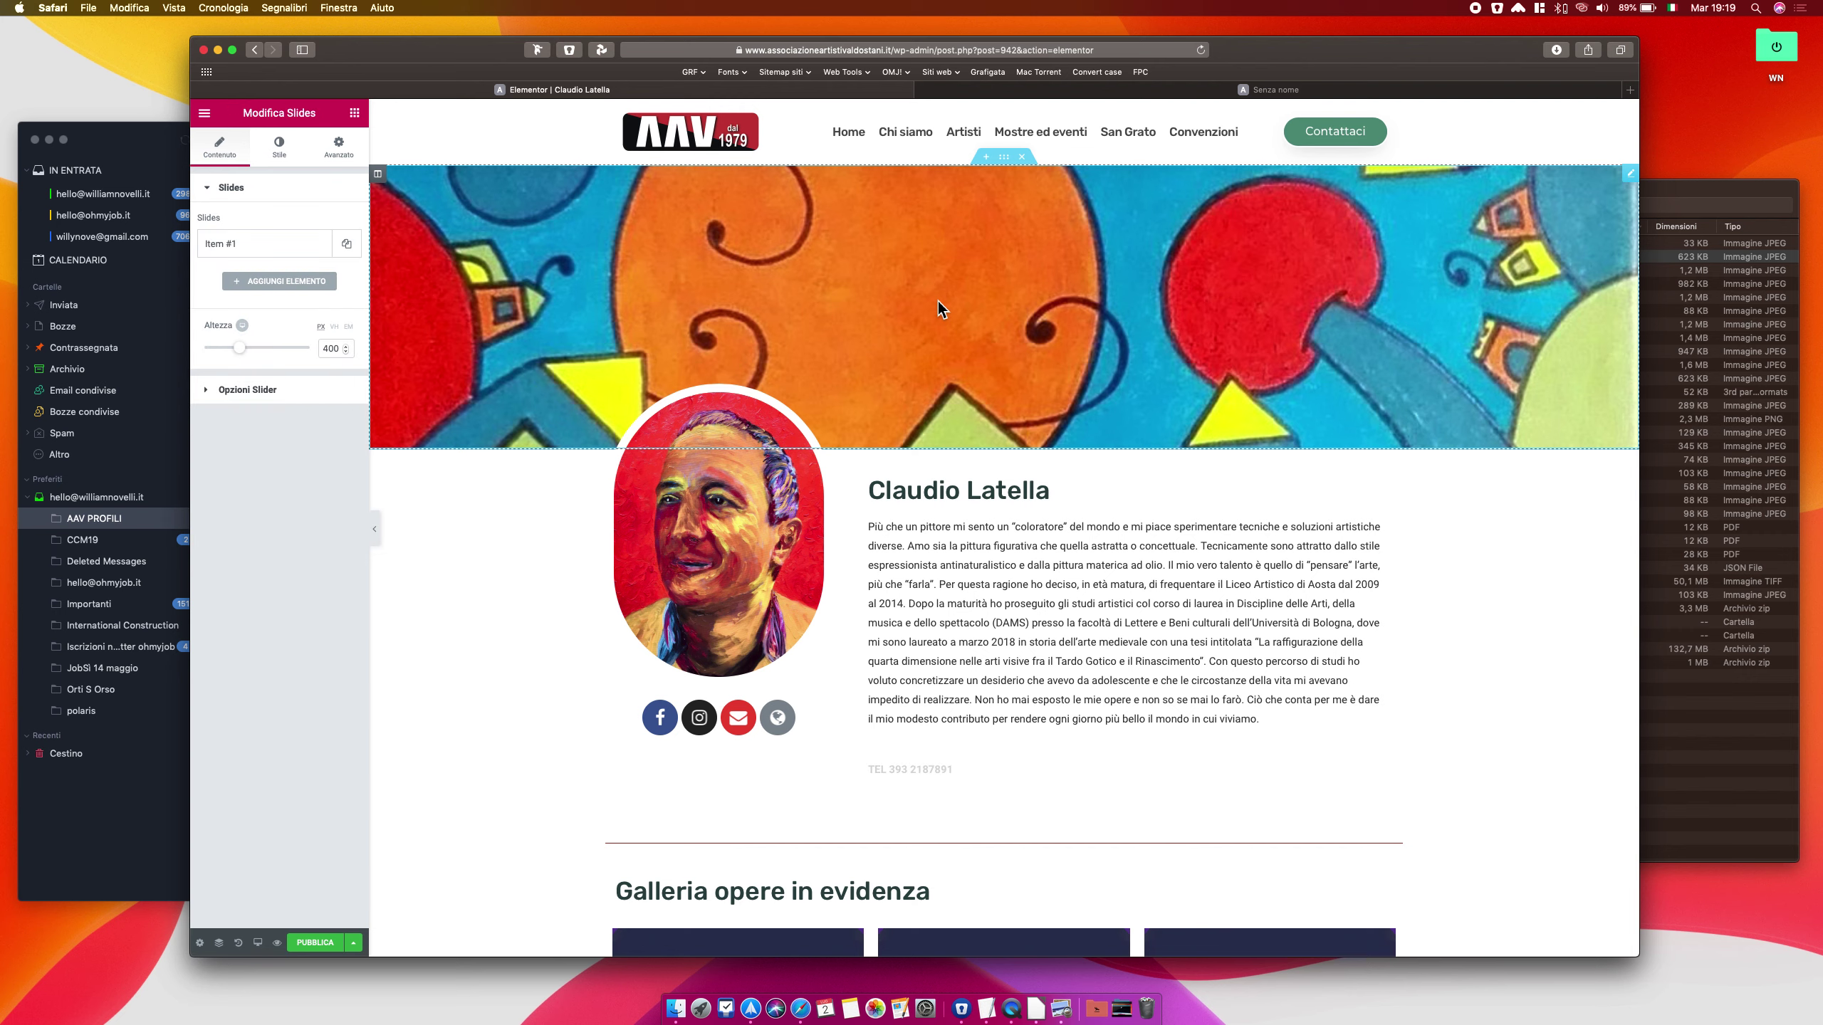
click(309, 250)
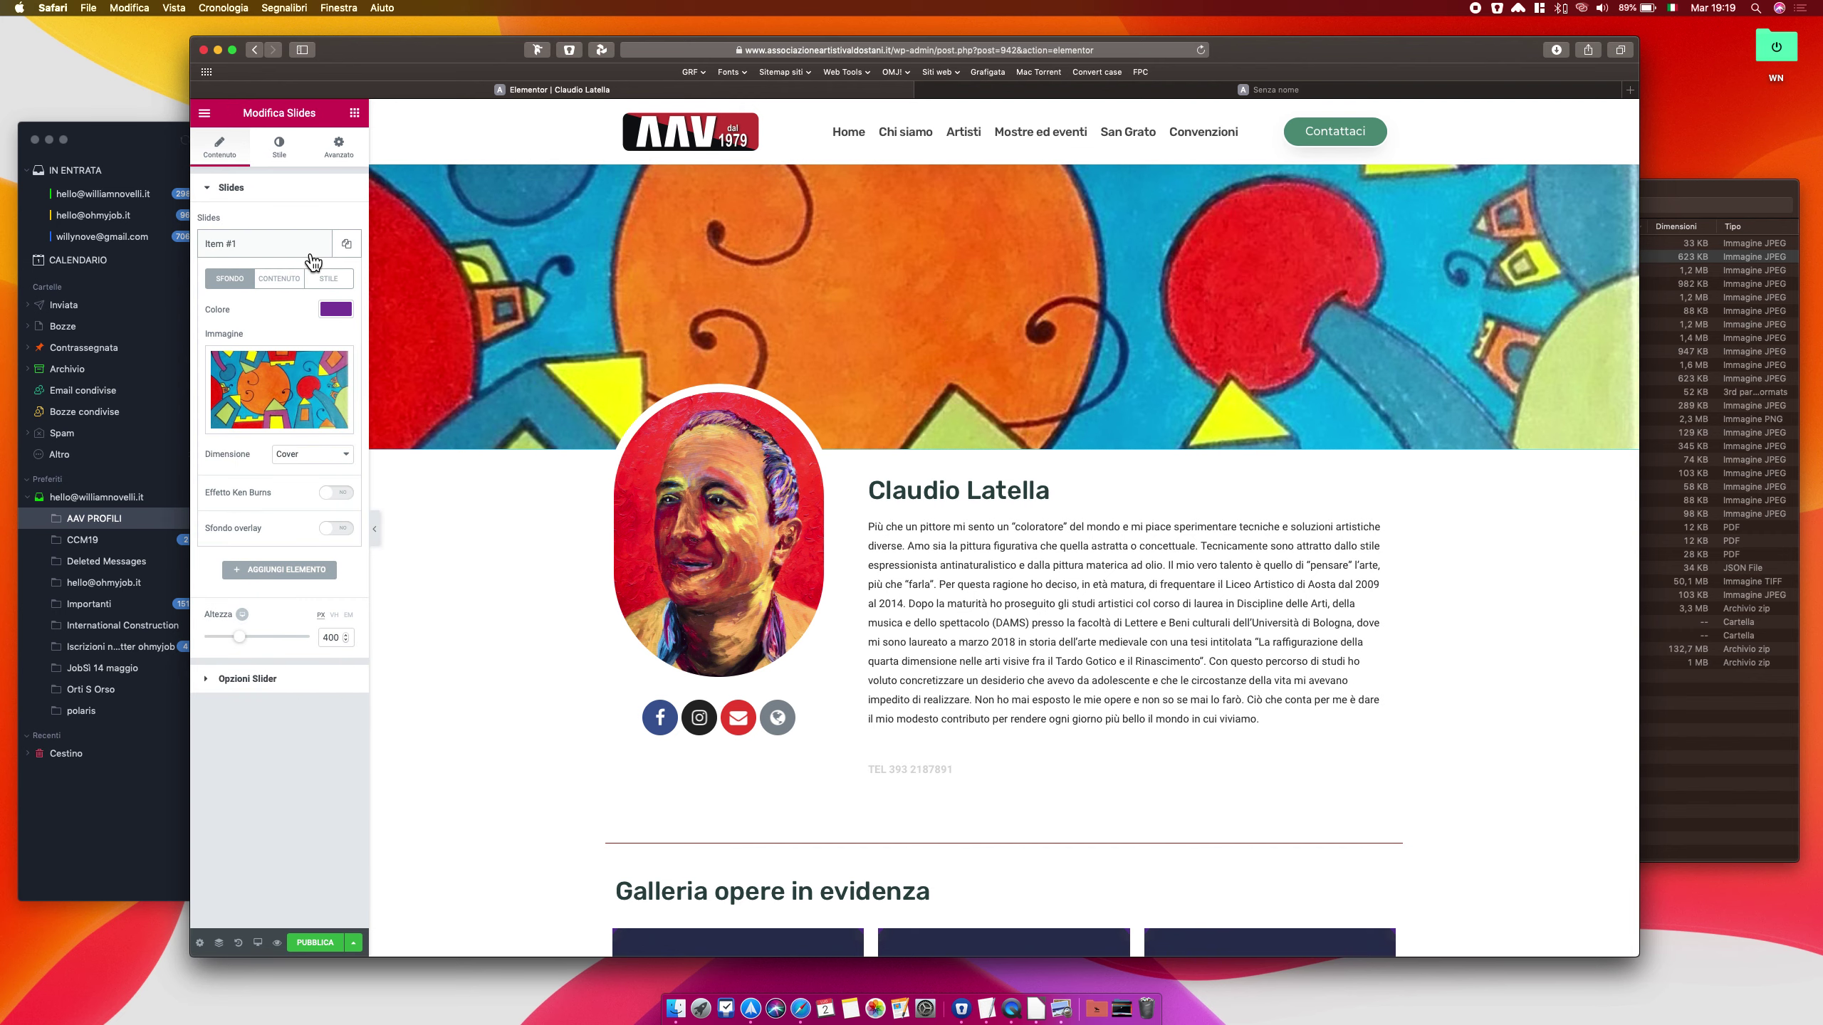
click(315, 383)
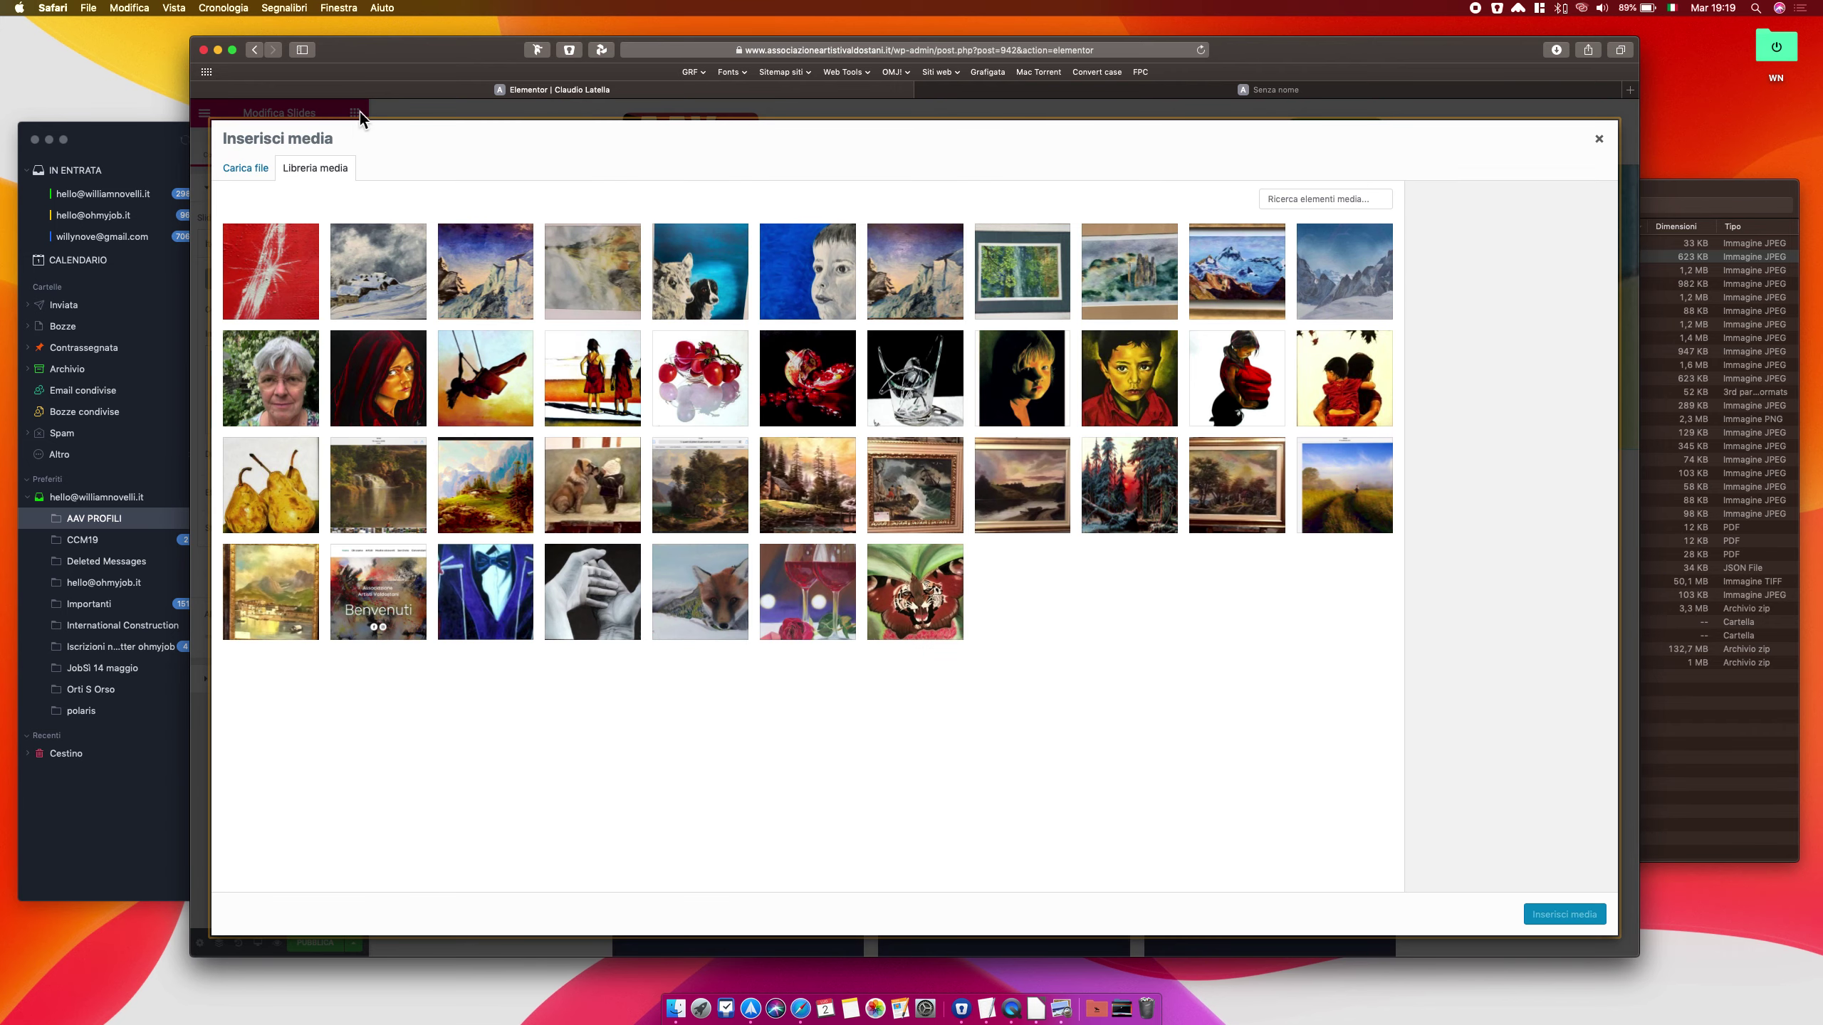
click(272, 267)
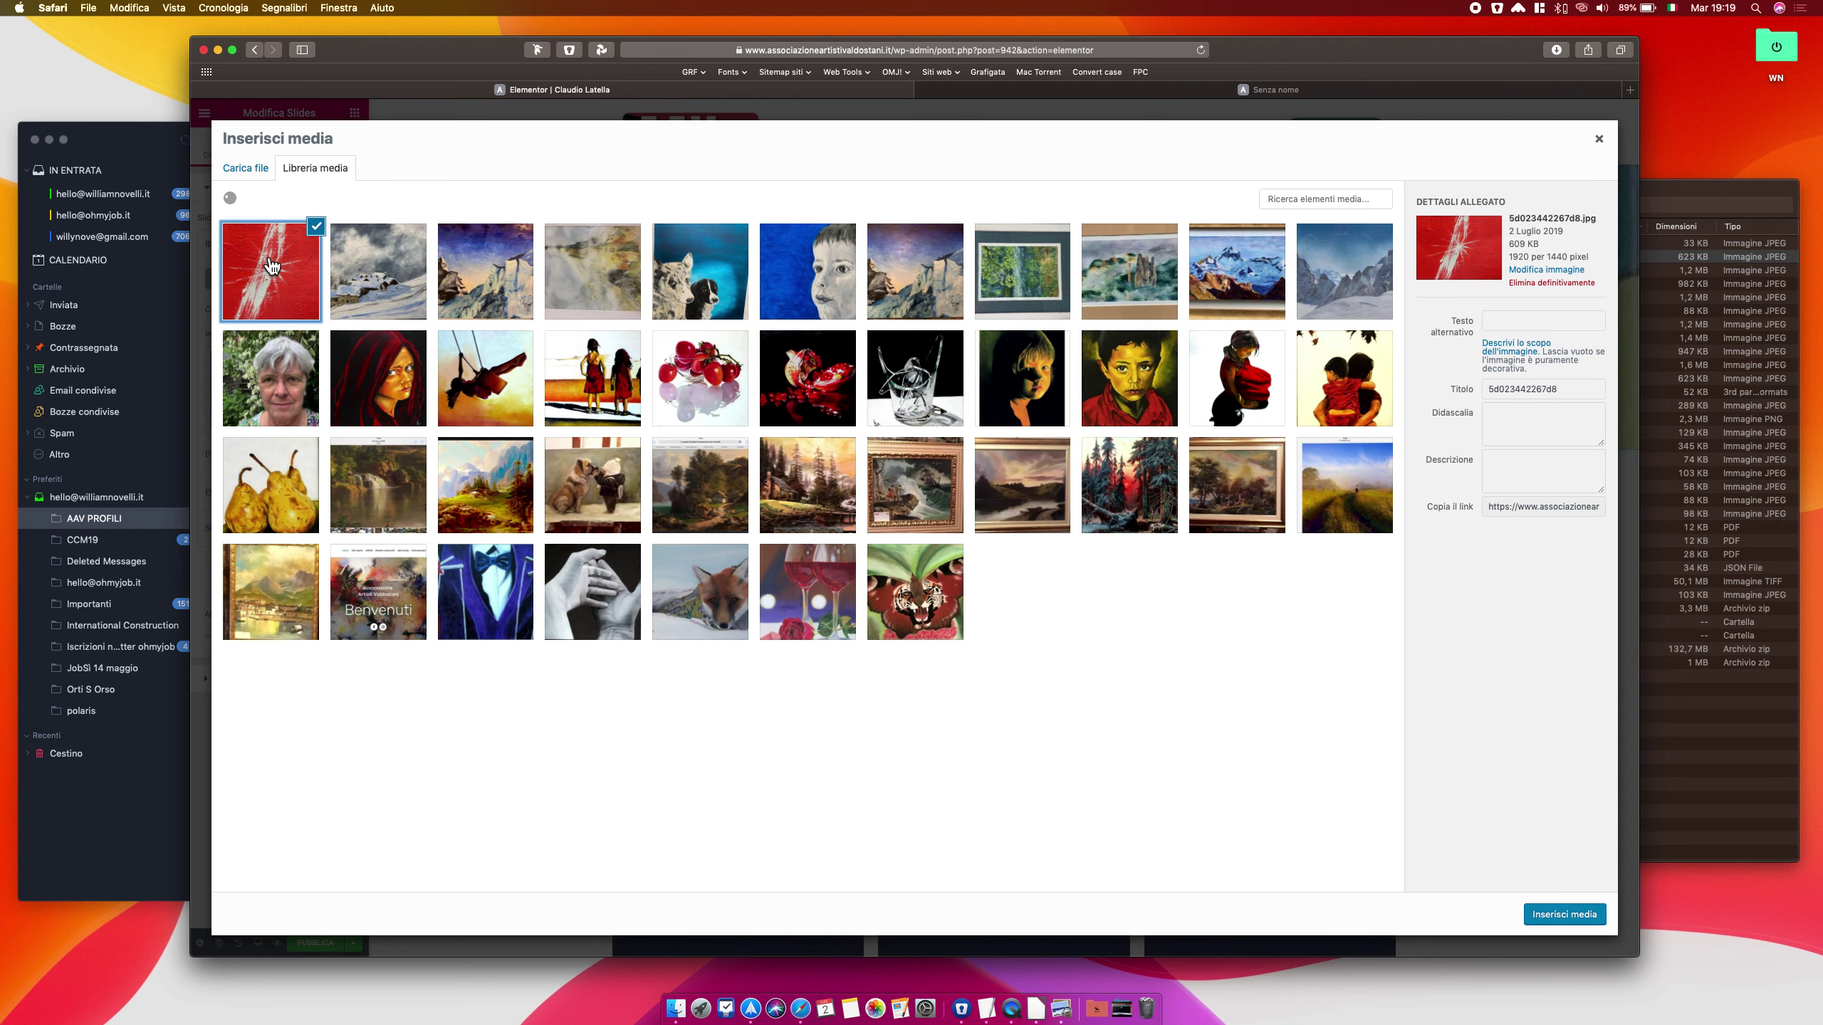
click(1562, 916)
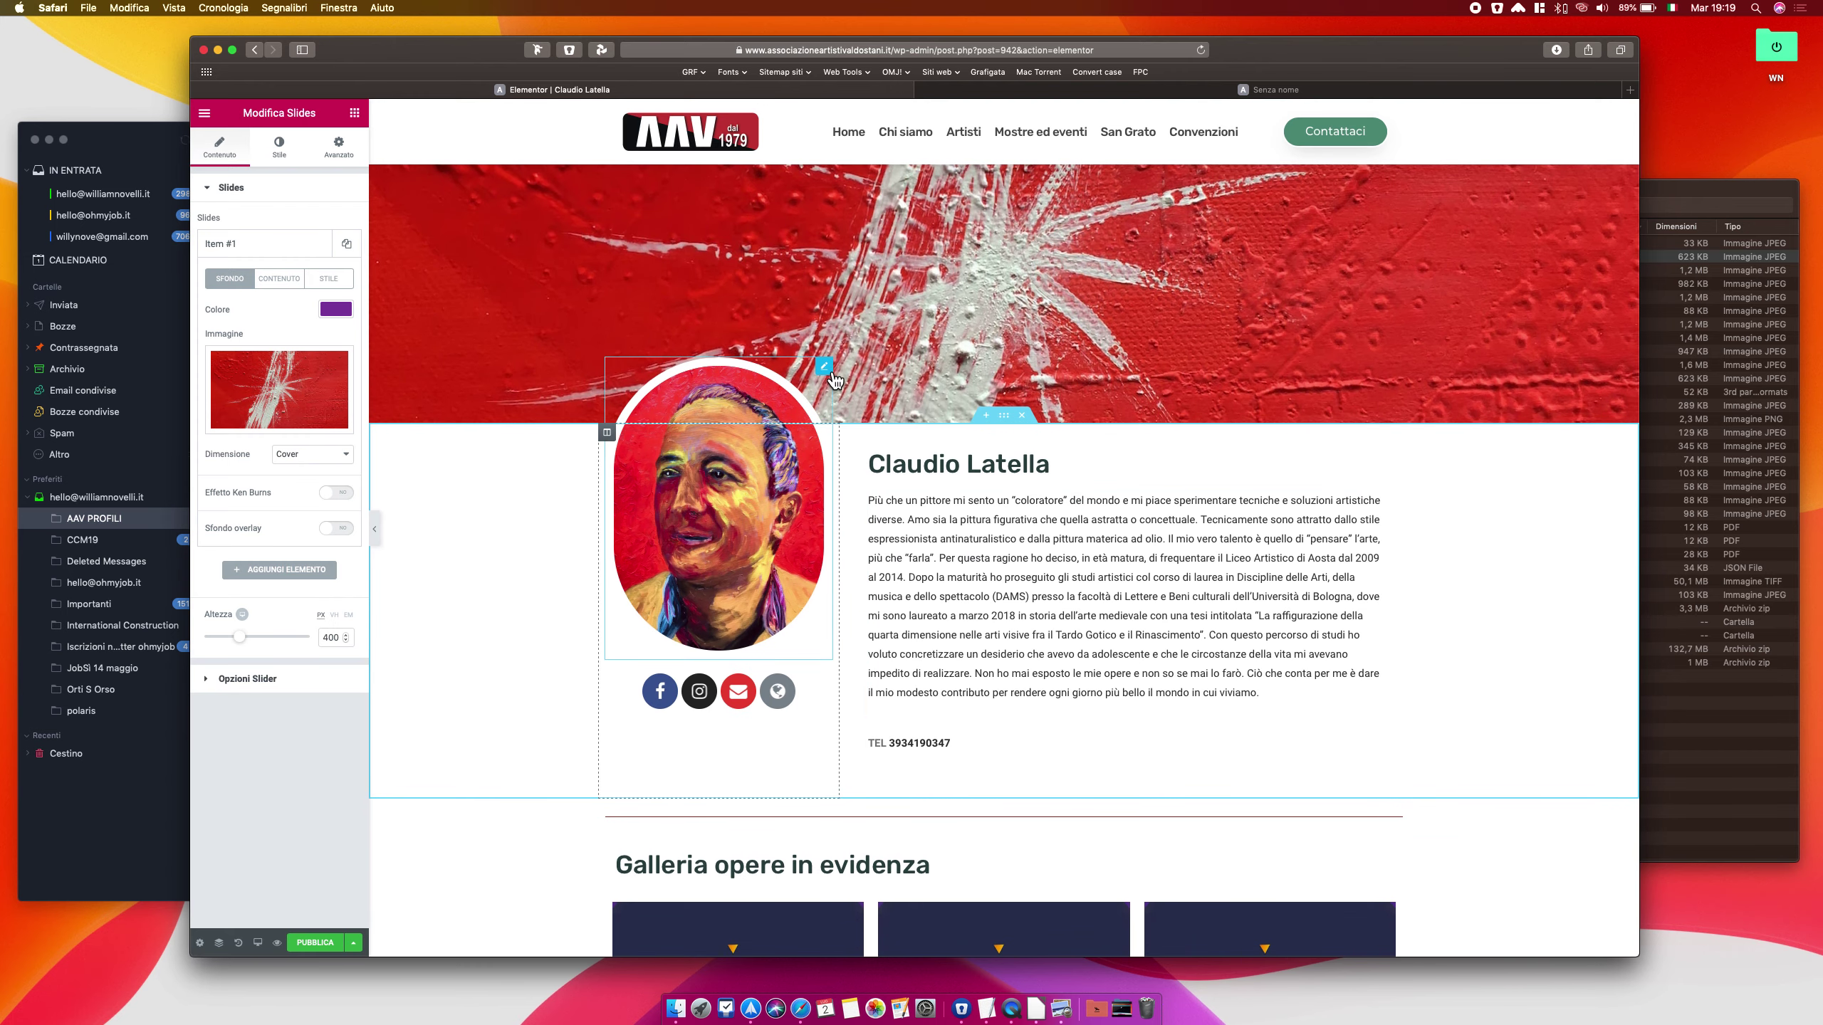
click(830, 372)
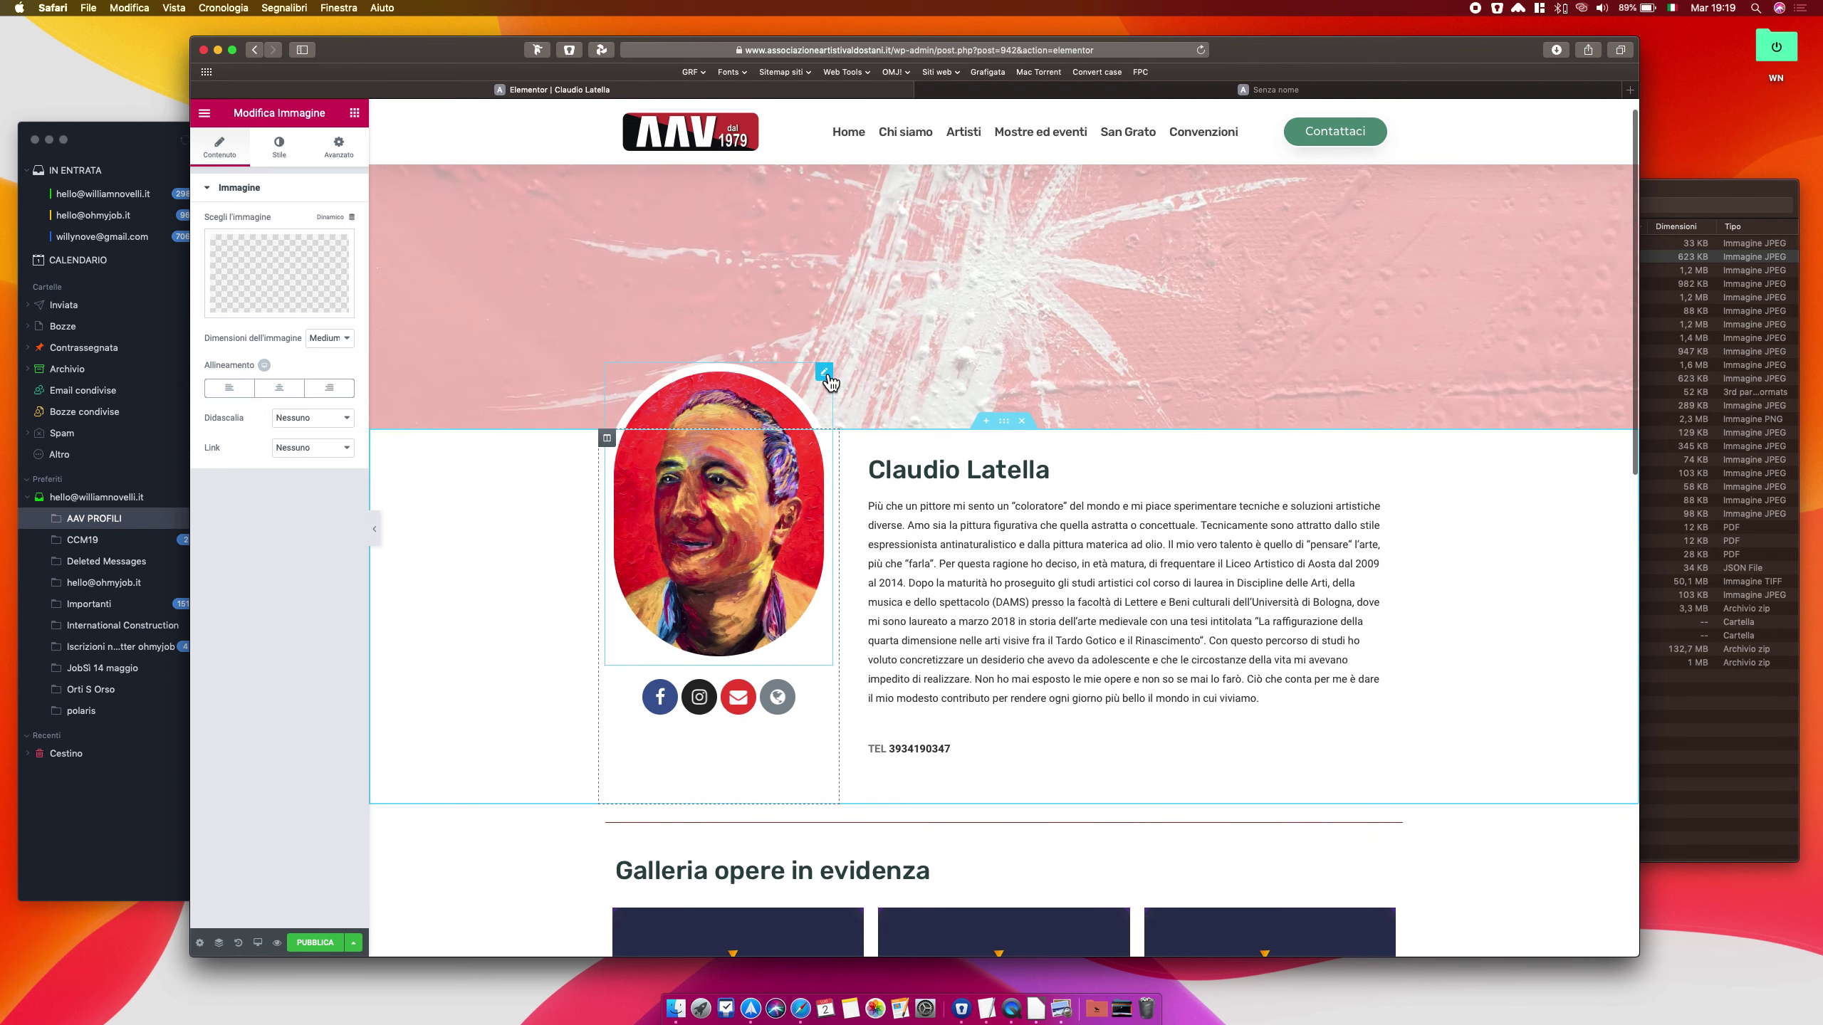
Upload the eleven downloaded JPEGs from Finder's Downloads folder into the WordPress media library
click(310, 280)
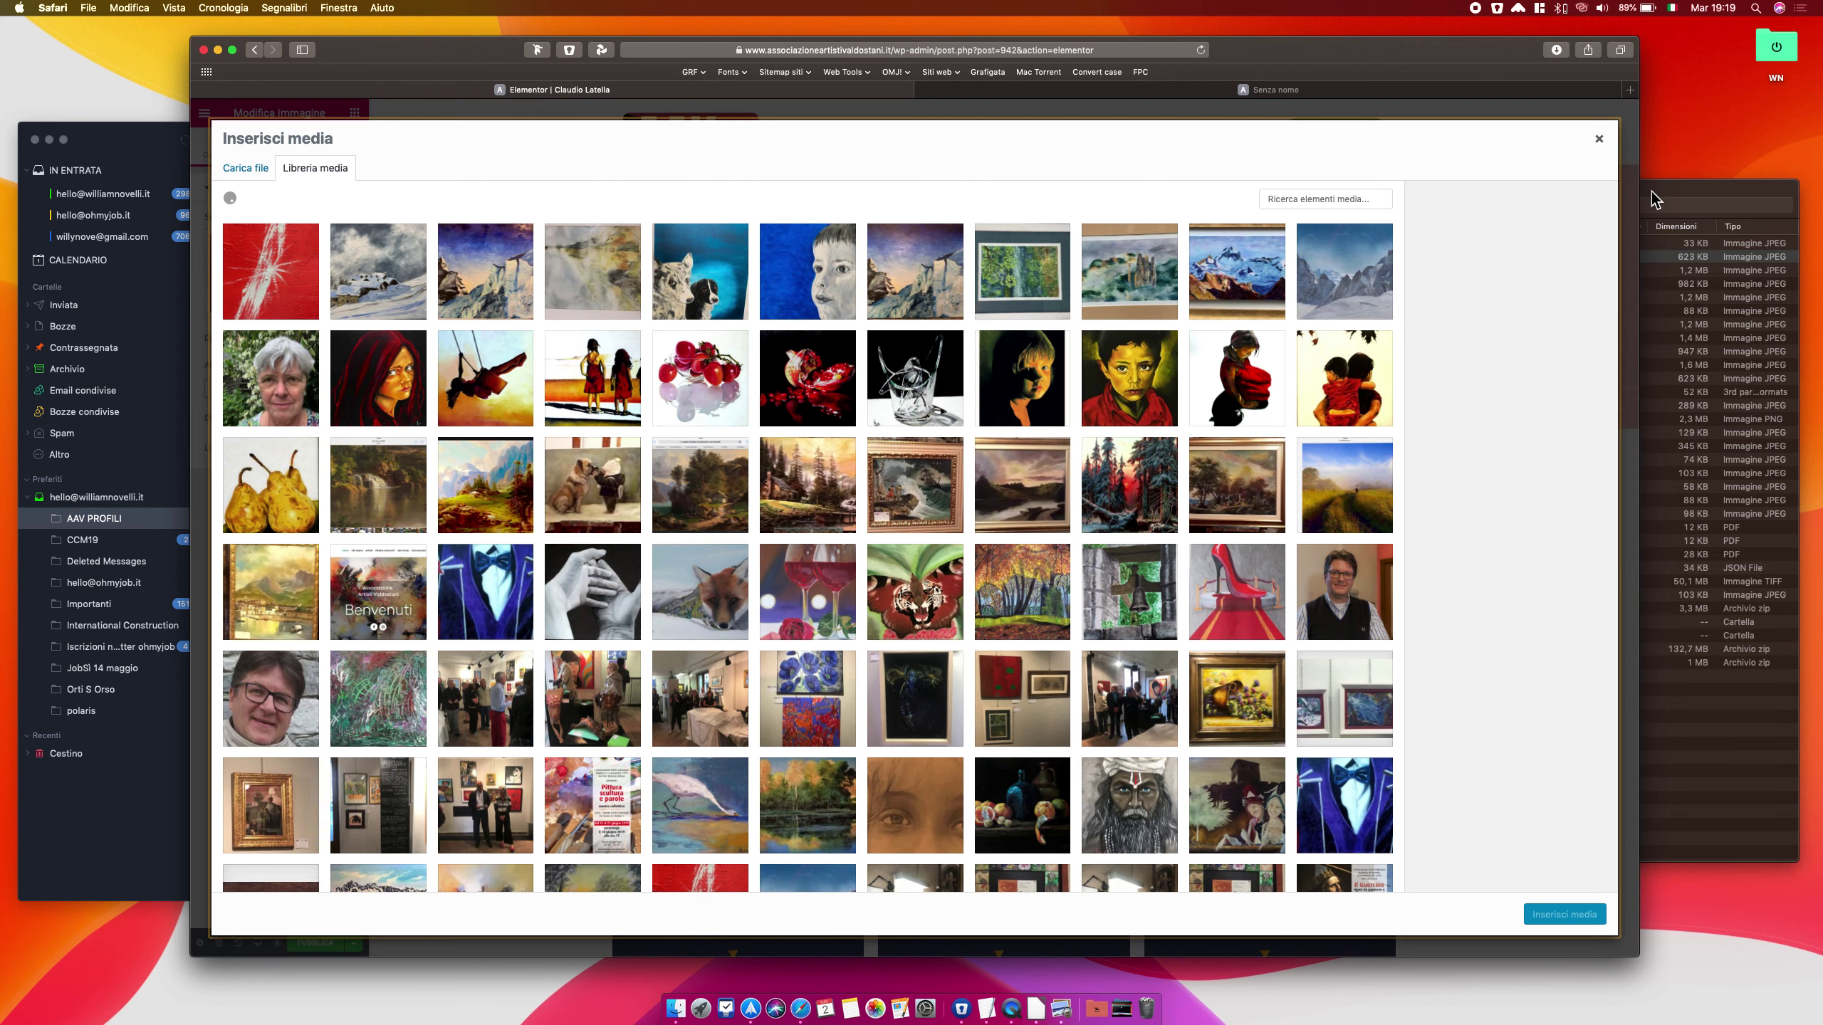
click(1654, 198)
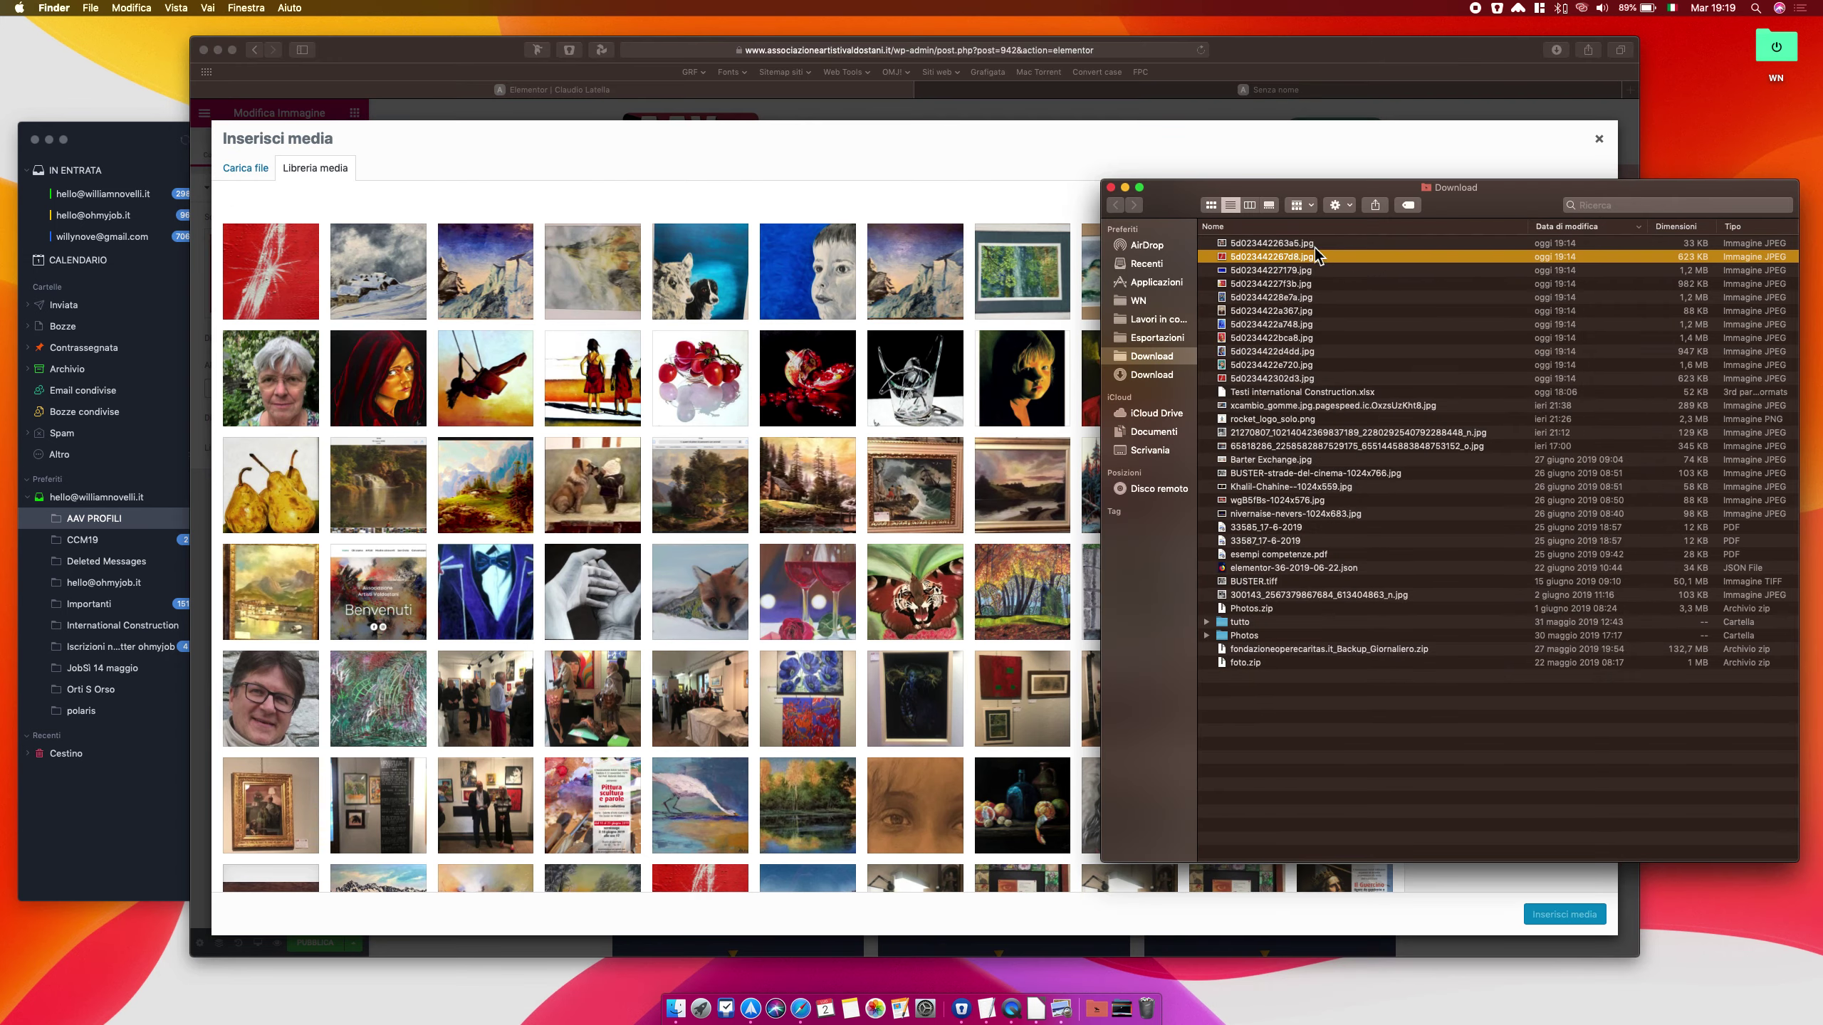
click(1296, 244)
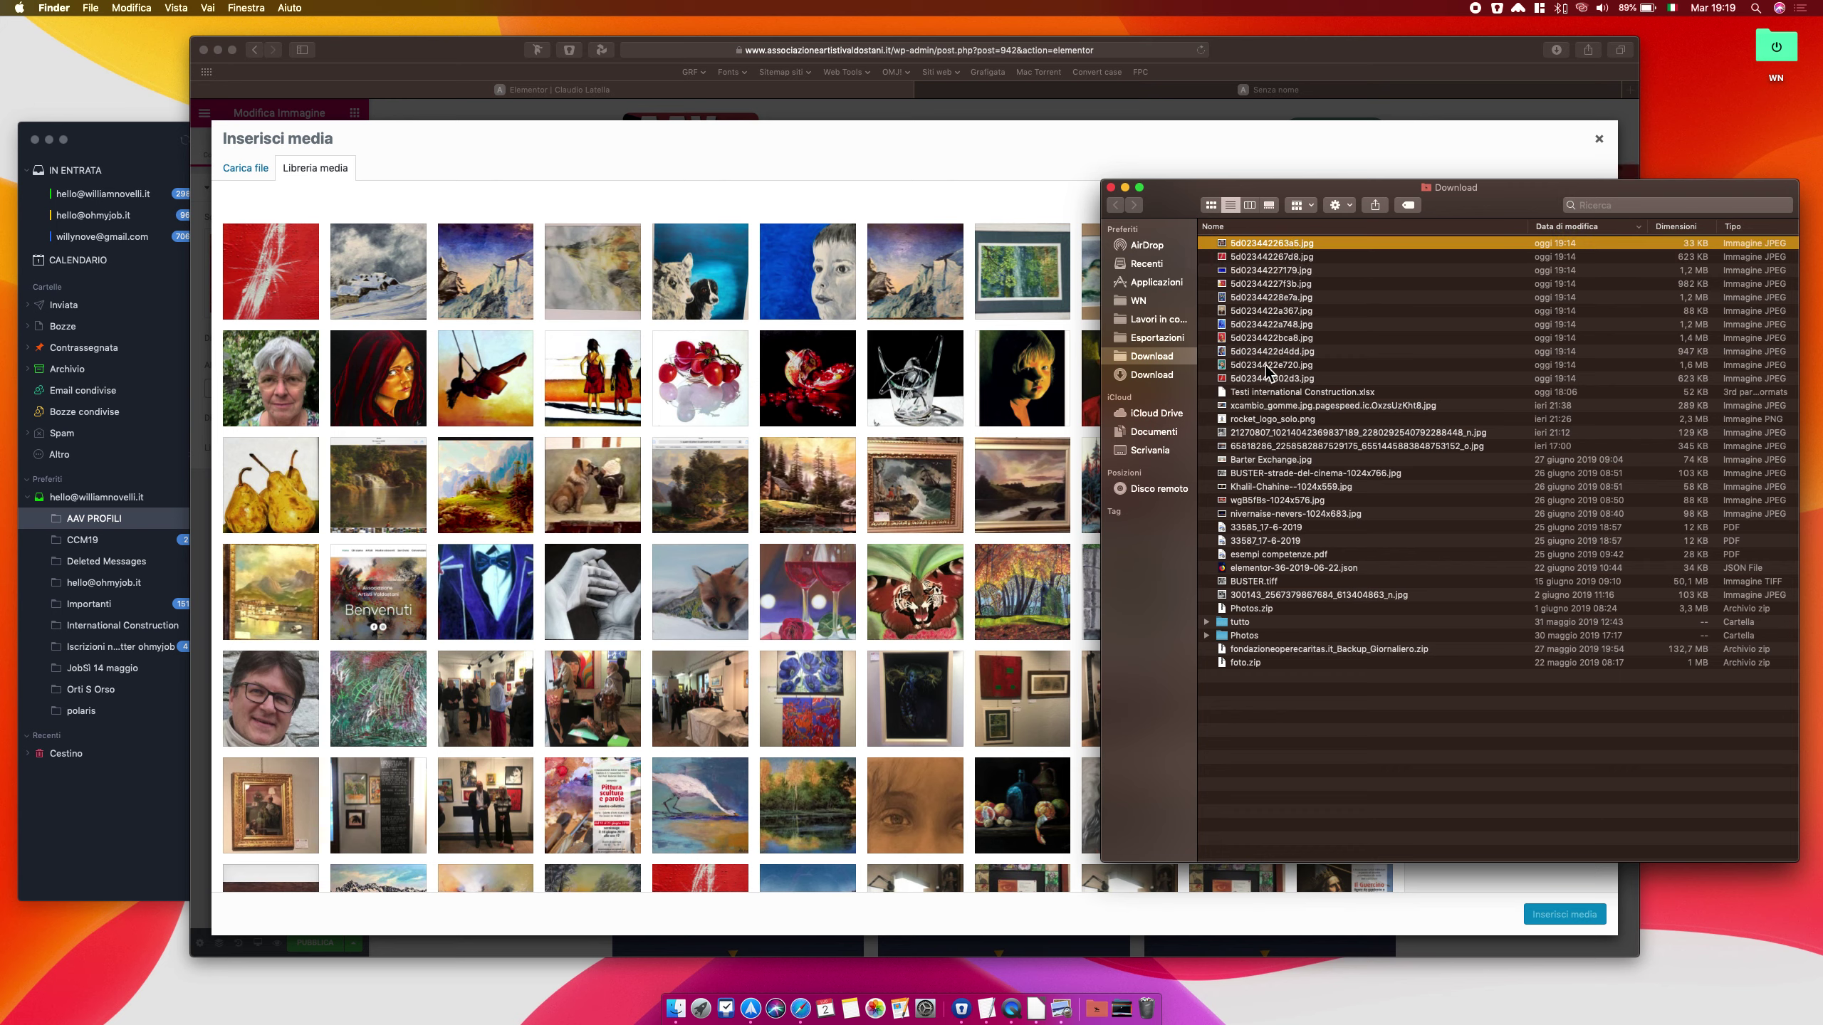
shift+click(1266, 364)
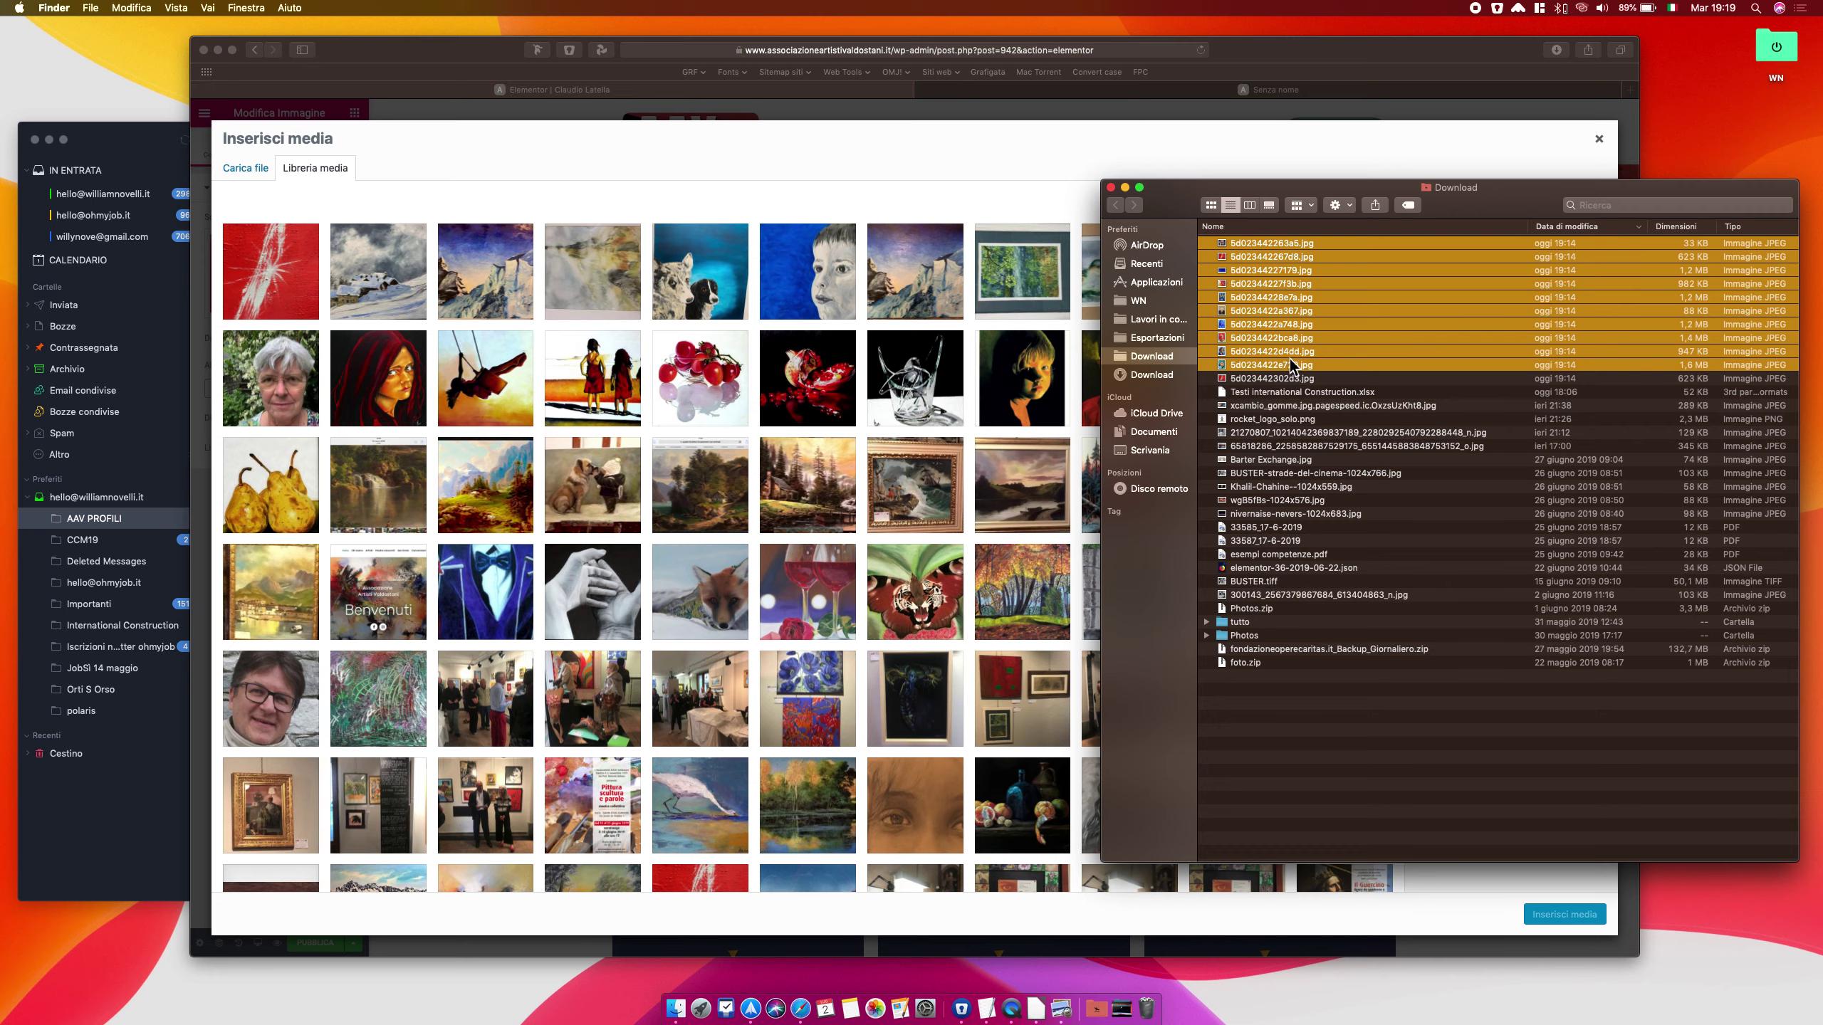
shift+click(1280, 378)
drag(1280, 379, 991, 378)
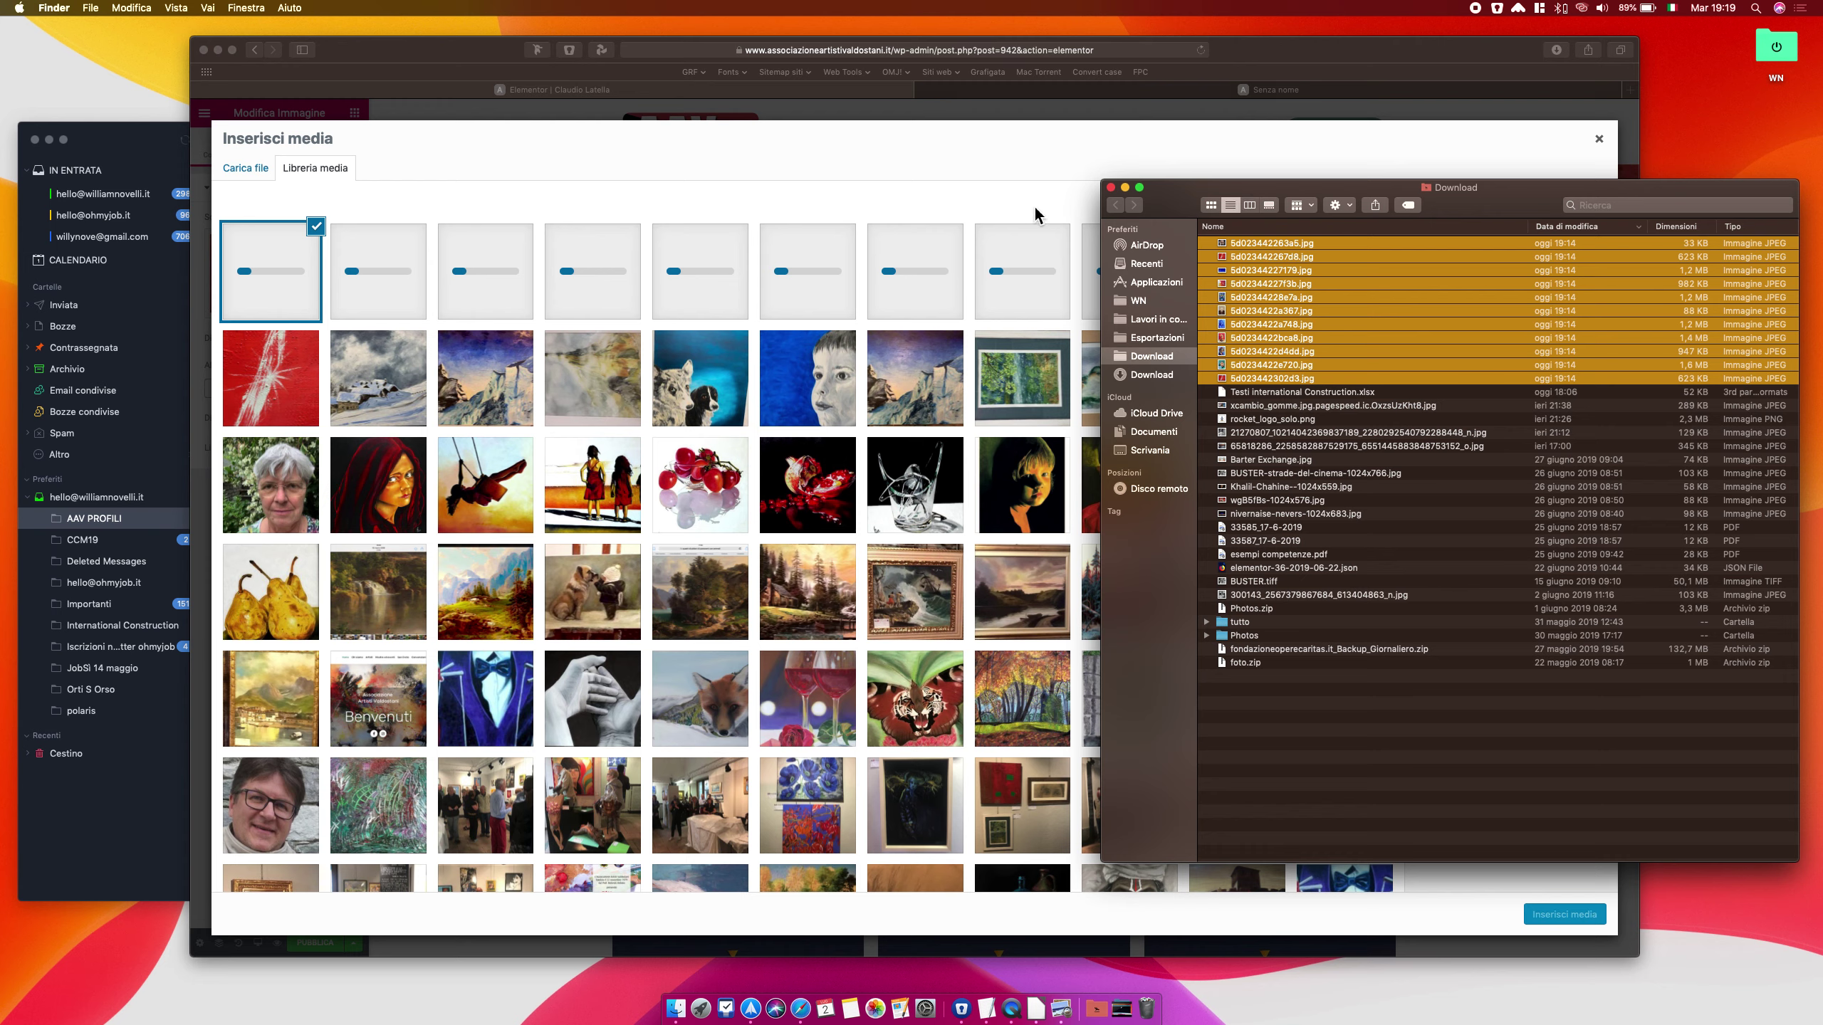
click(1250, 56)
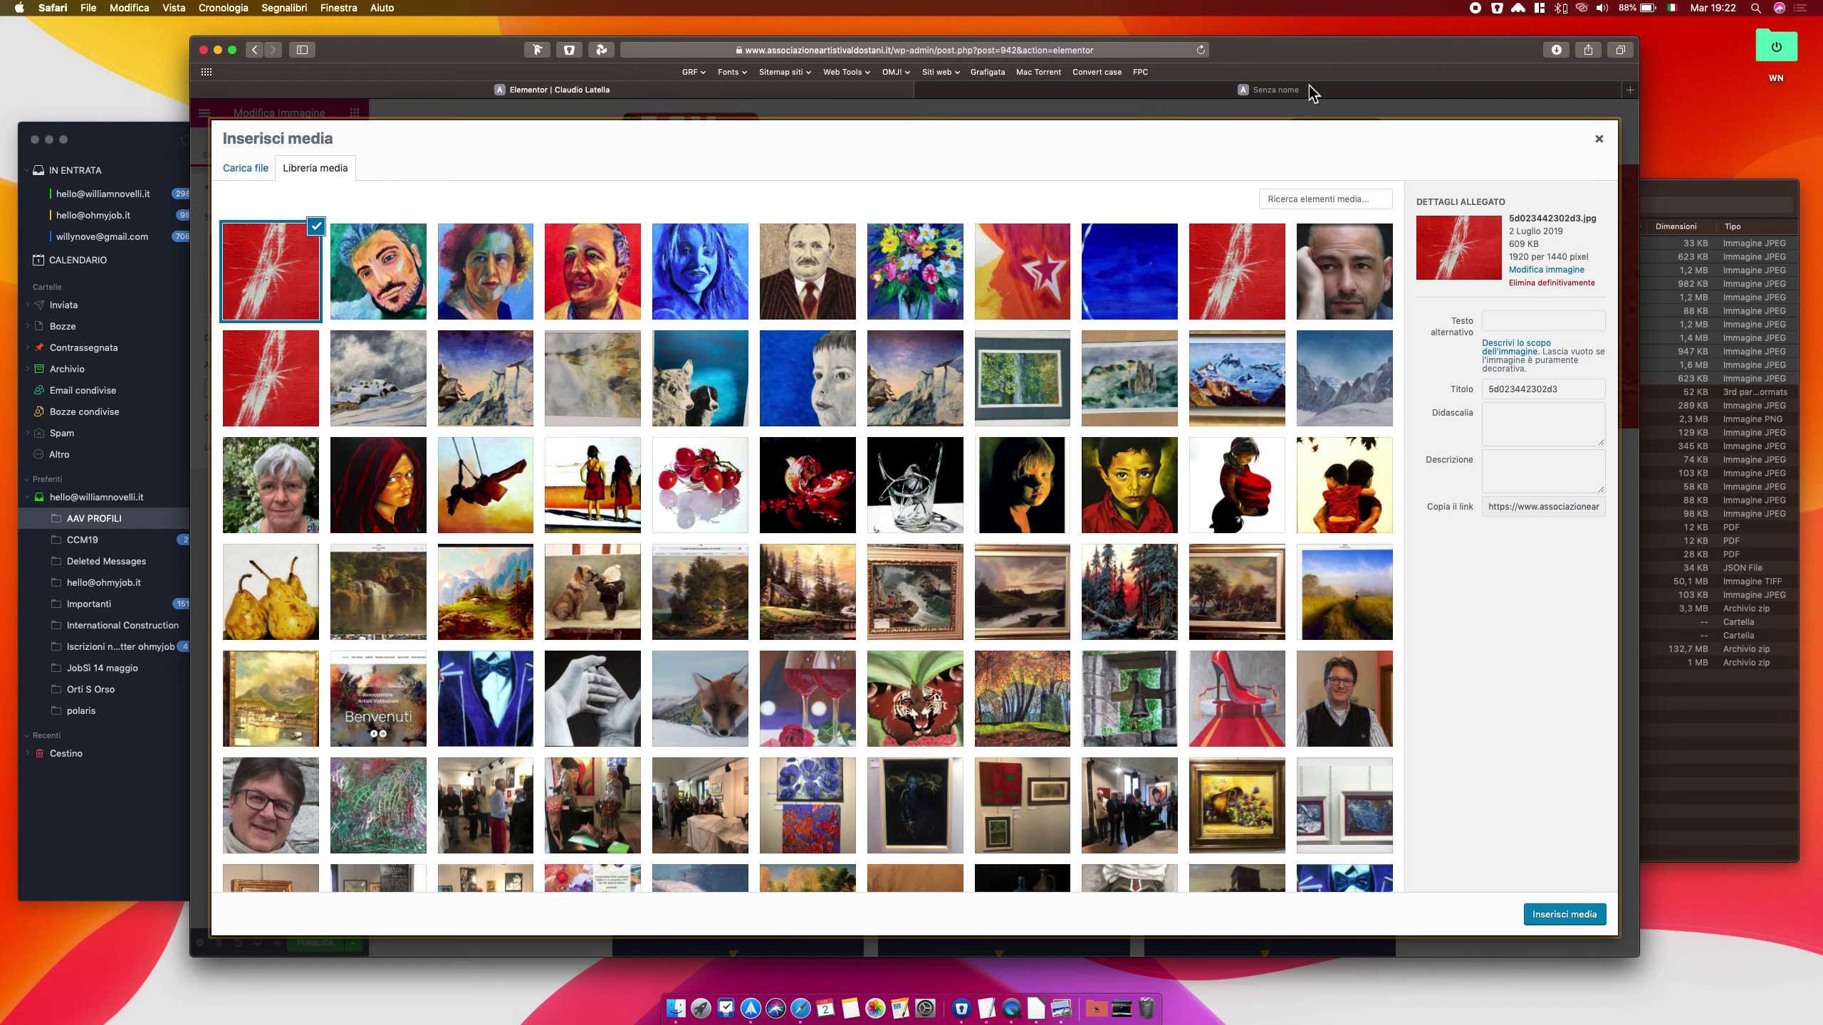
Insert the artist's photo 5d023442263a5.jpg as the round portrait image
click(1387, 292)
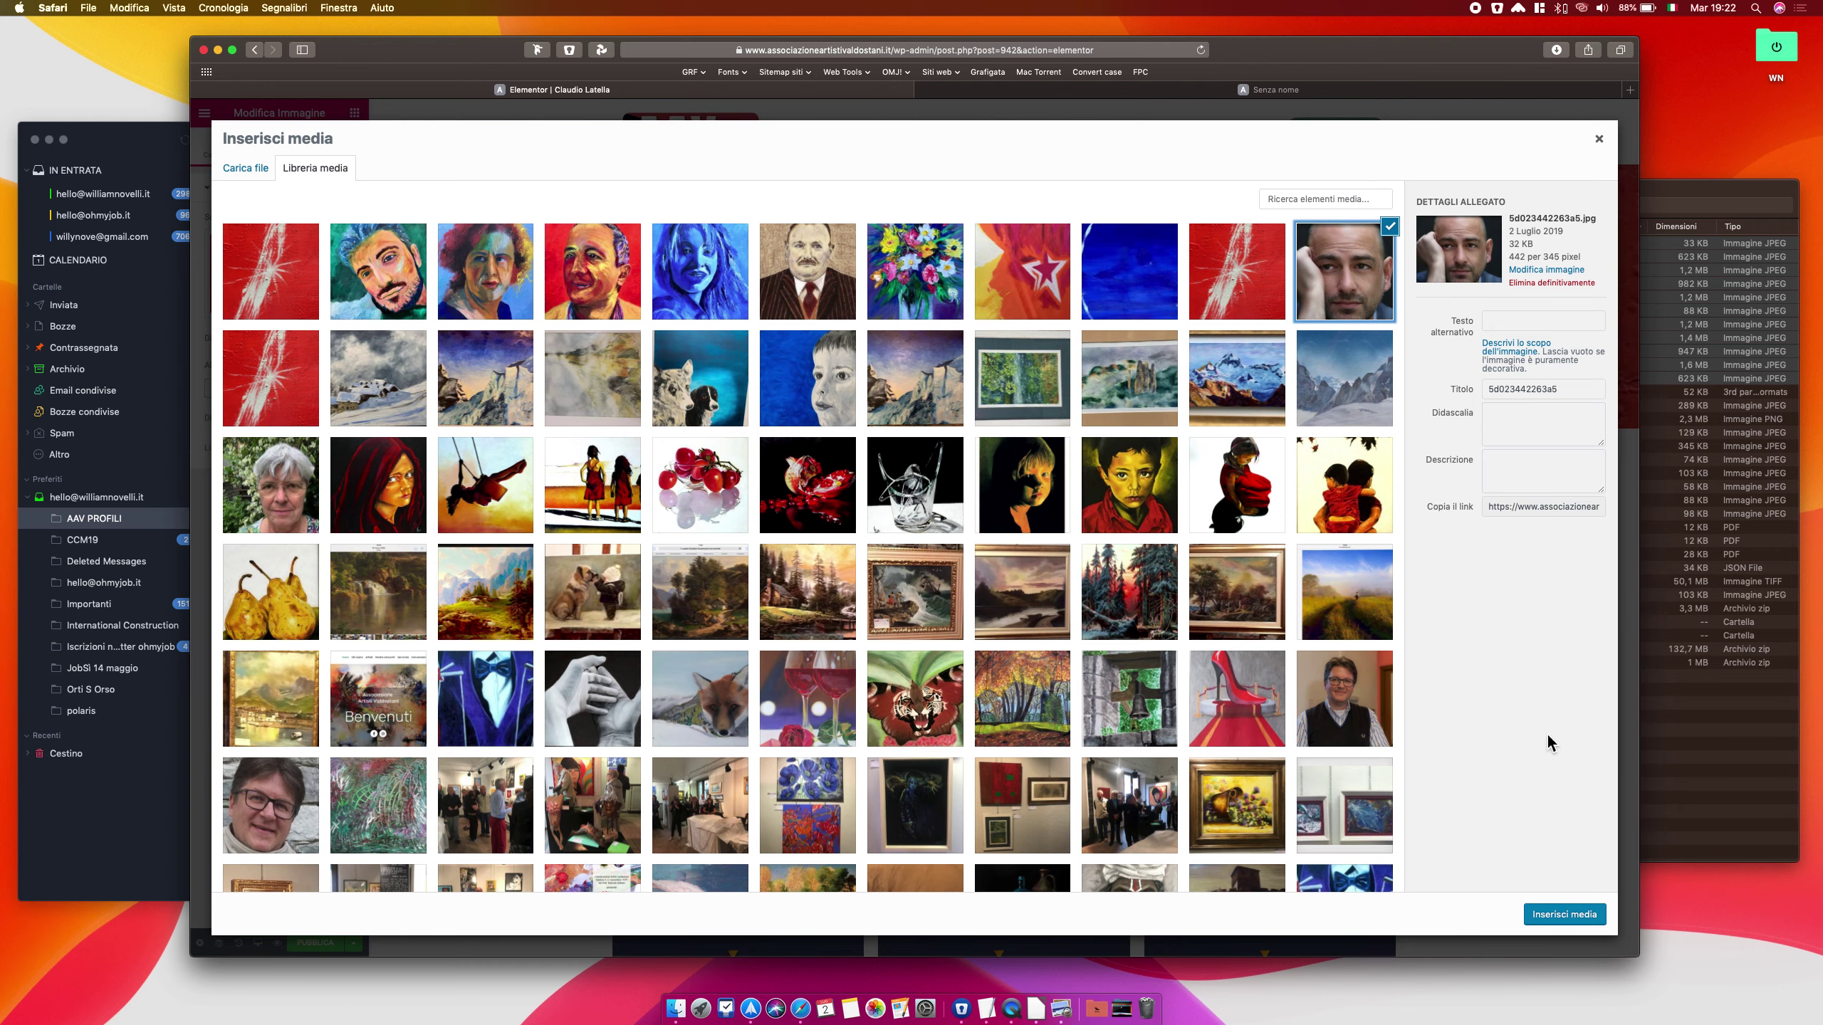
click(1578, 916)
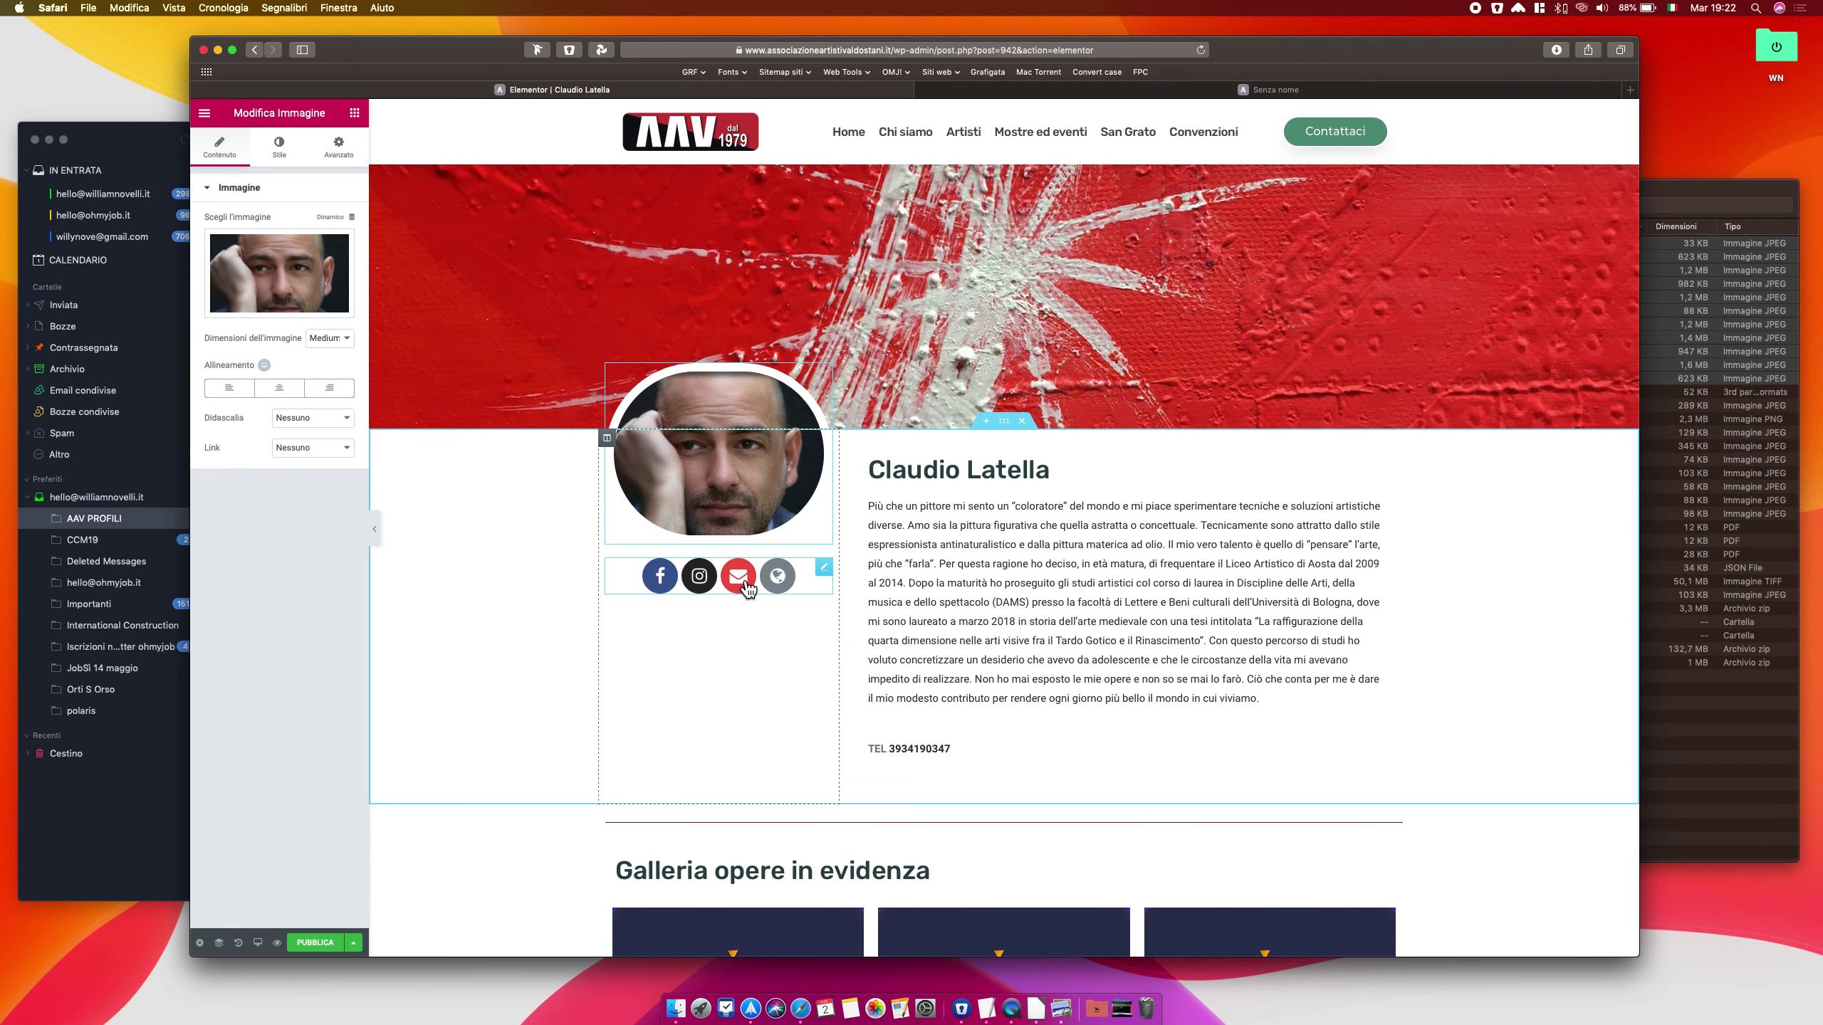
click(151, 146)
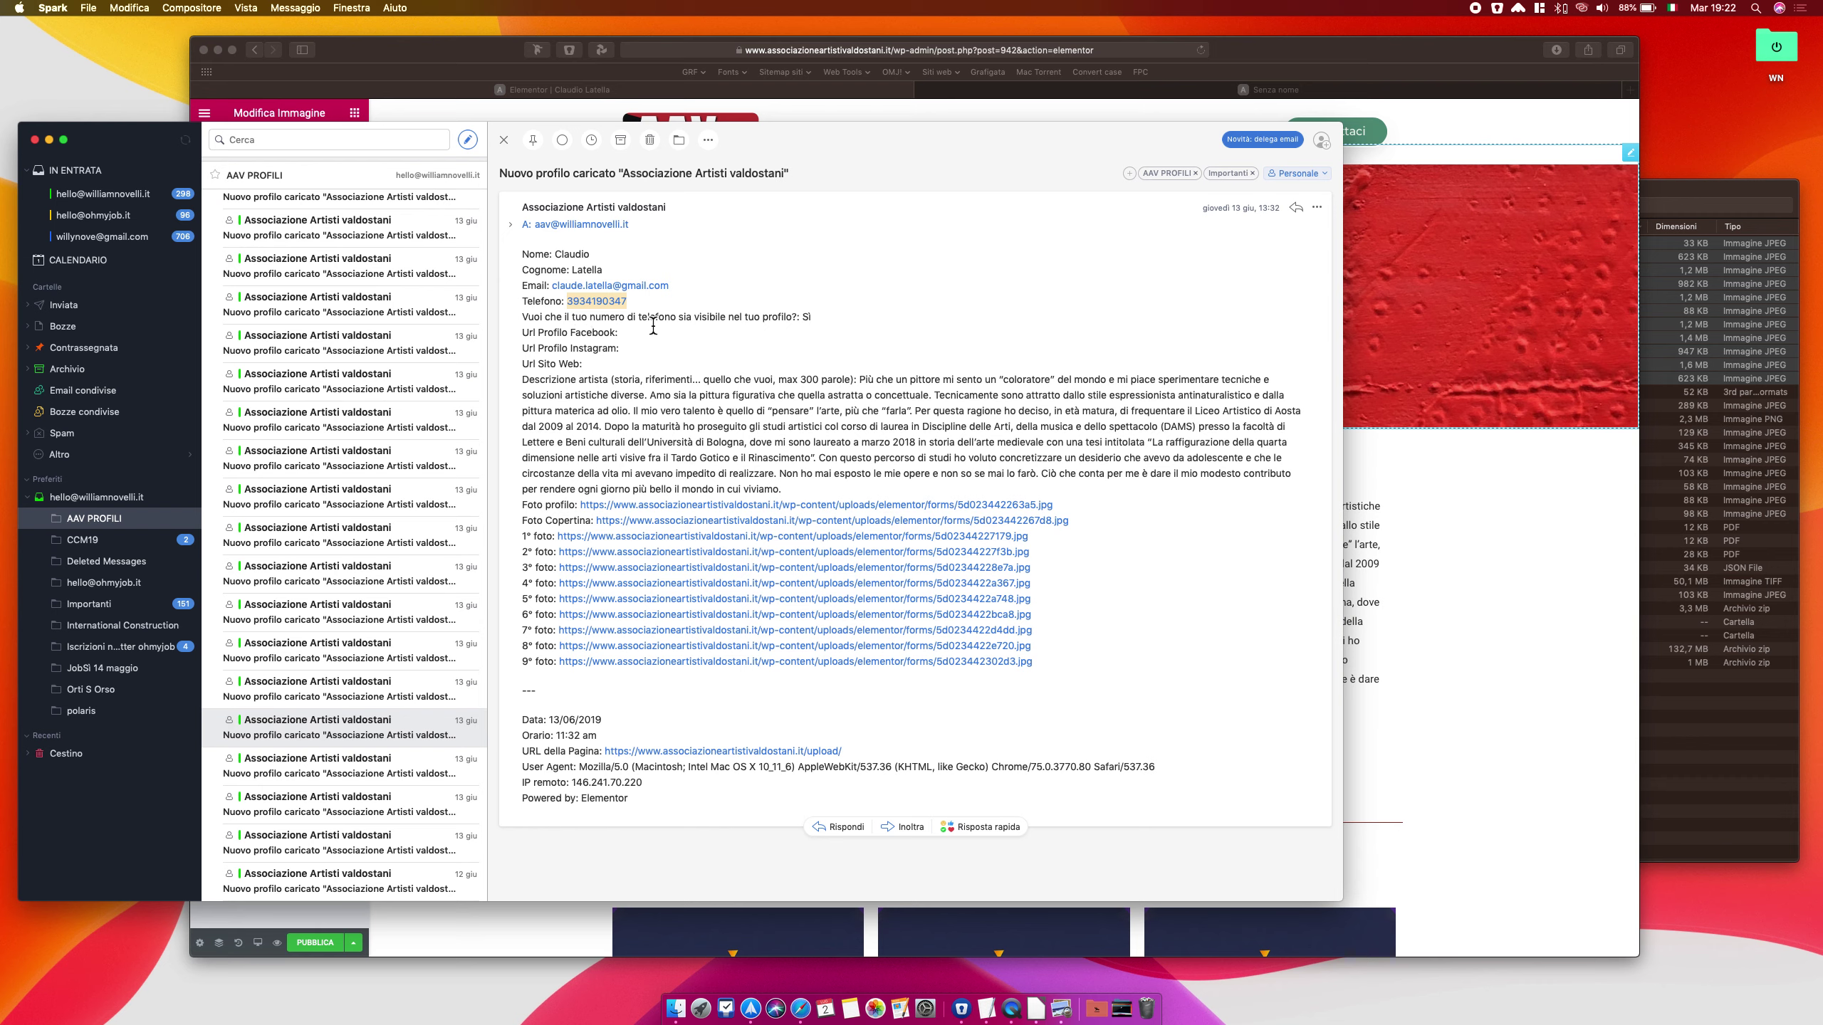
Select the artist's e-mail address in the Spark profile message, discarding an accidental new message
drag(680, 287, 557, 287)
click(557, 287)
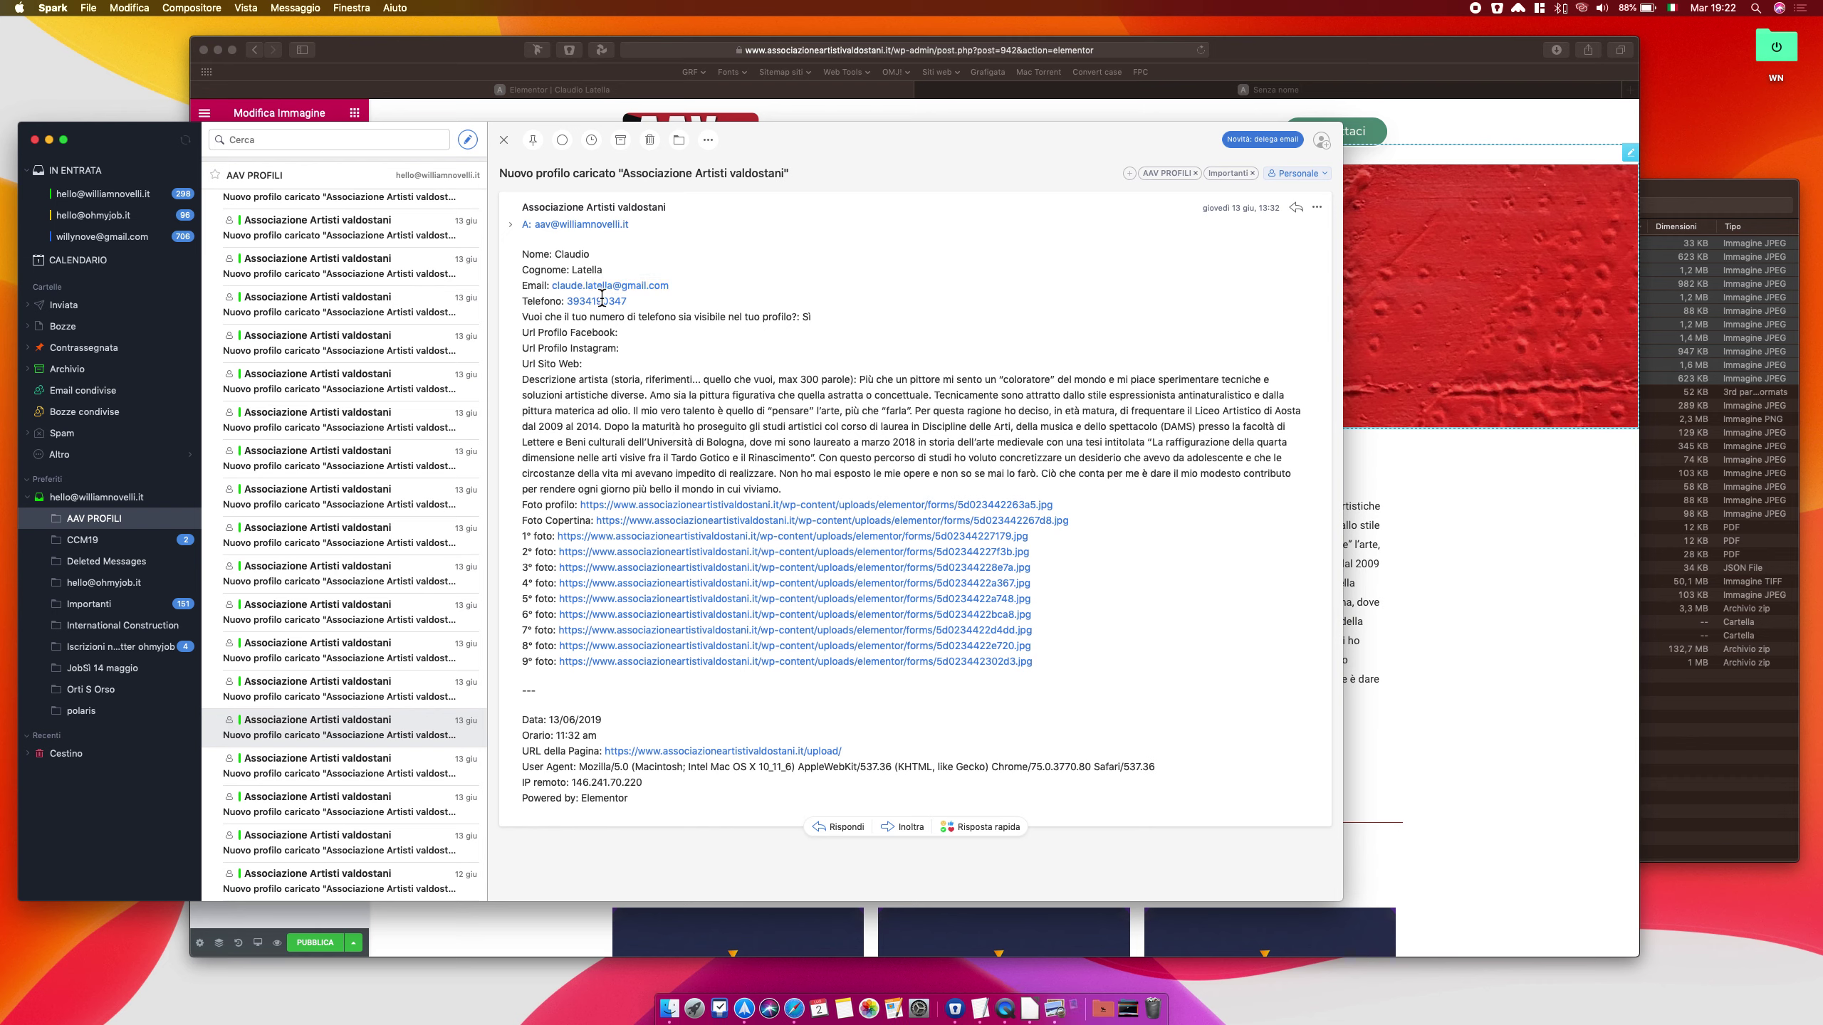
click(586, 290)
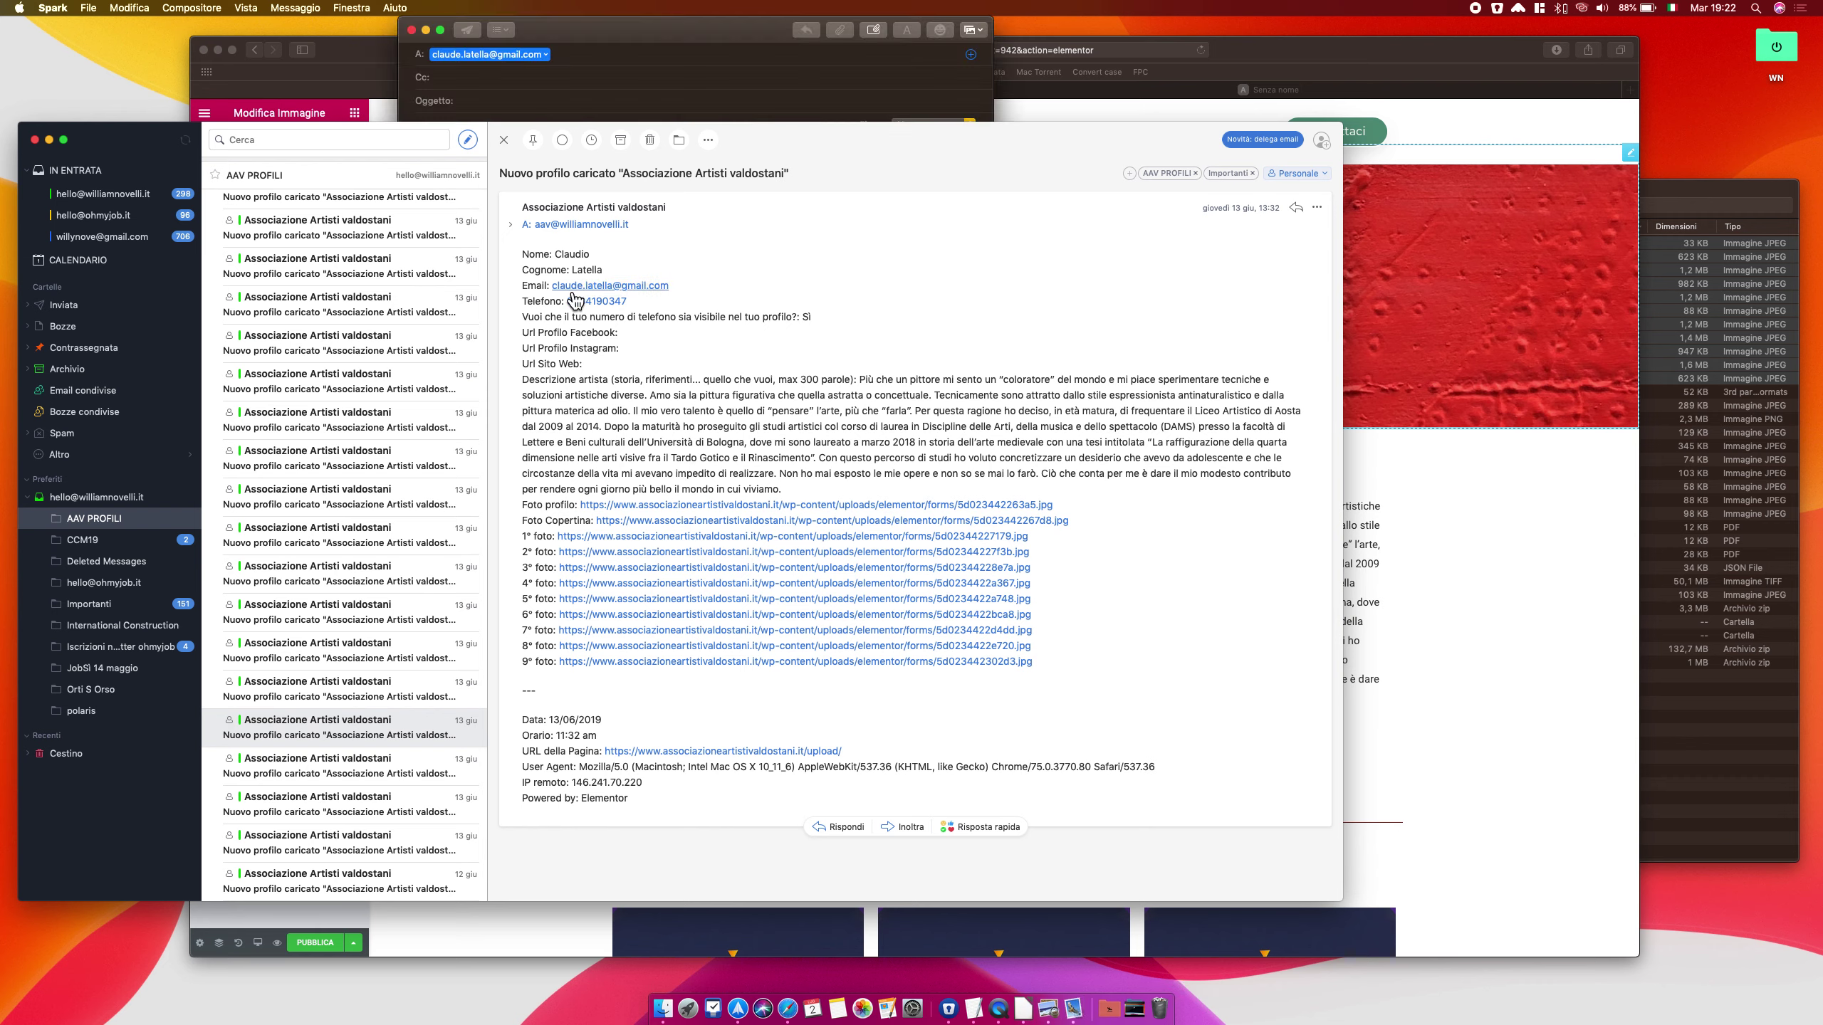
click(413, 30)
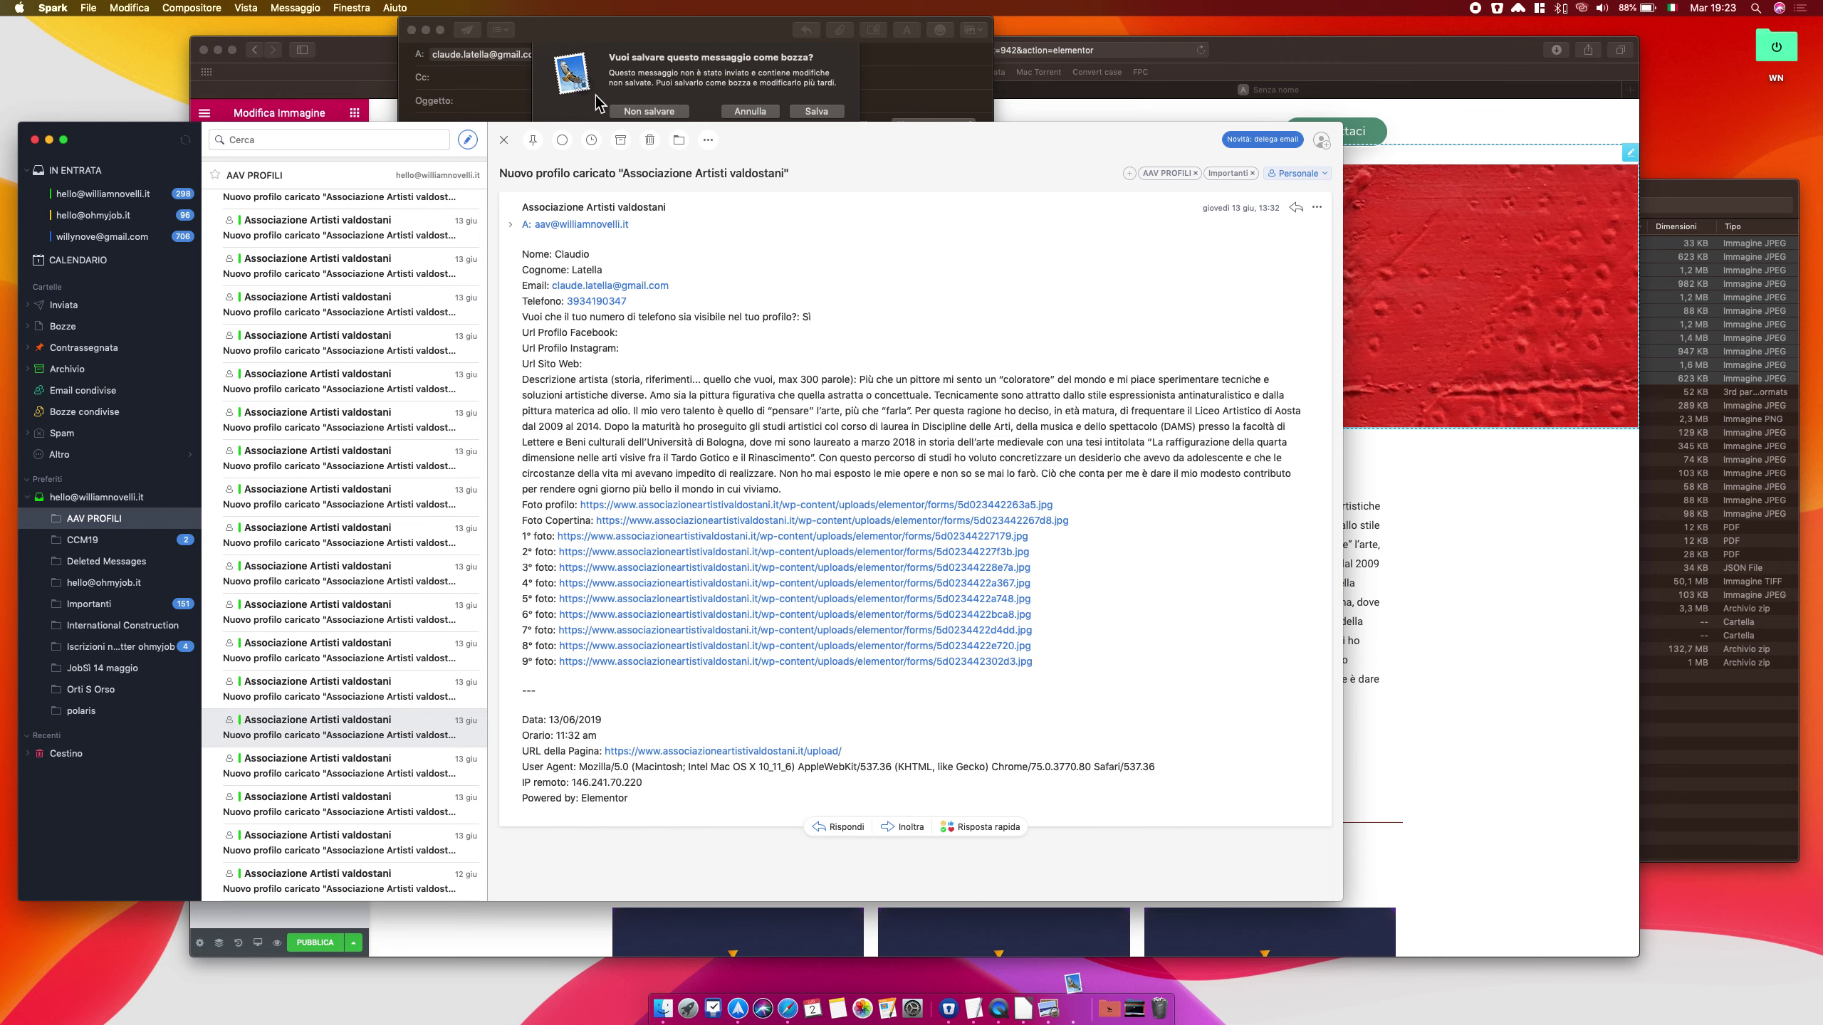
click(632, 114)
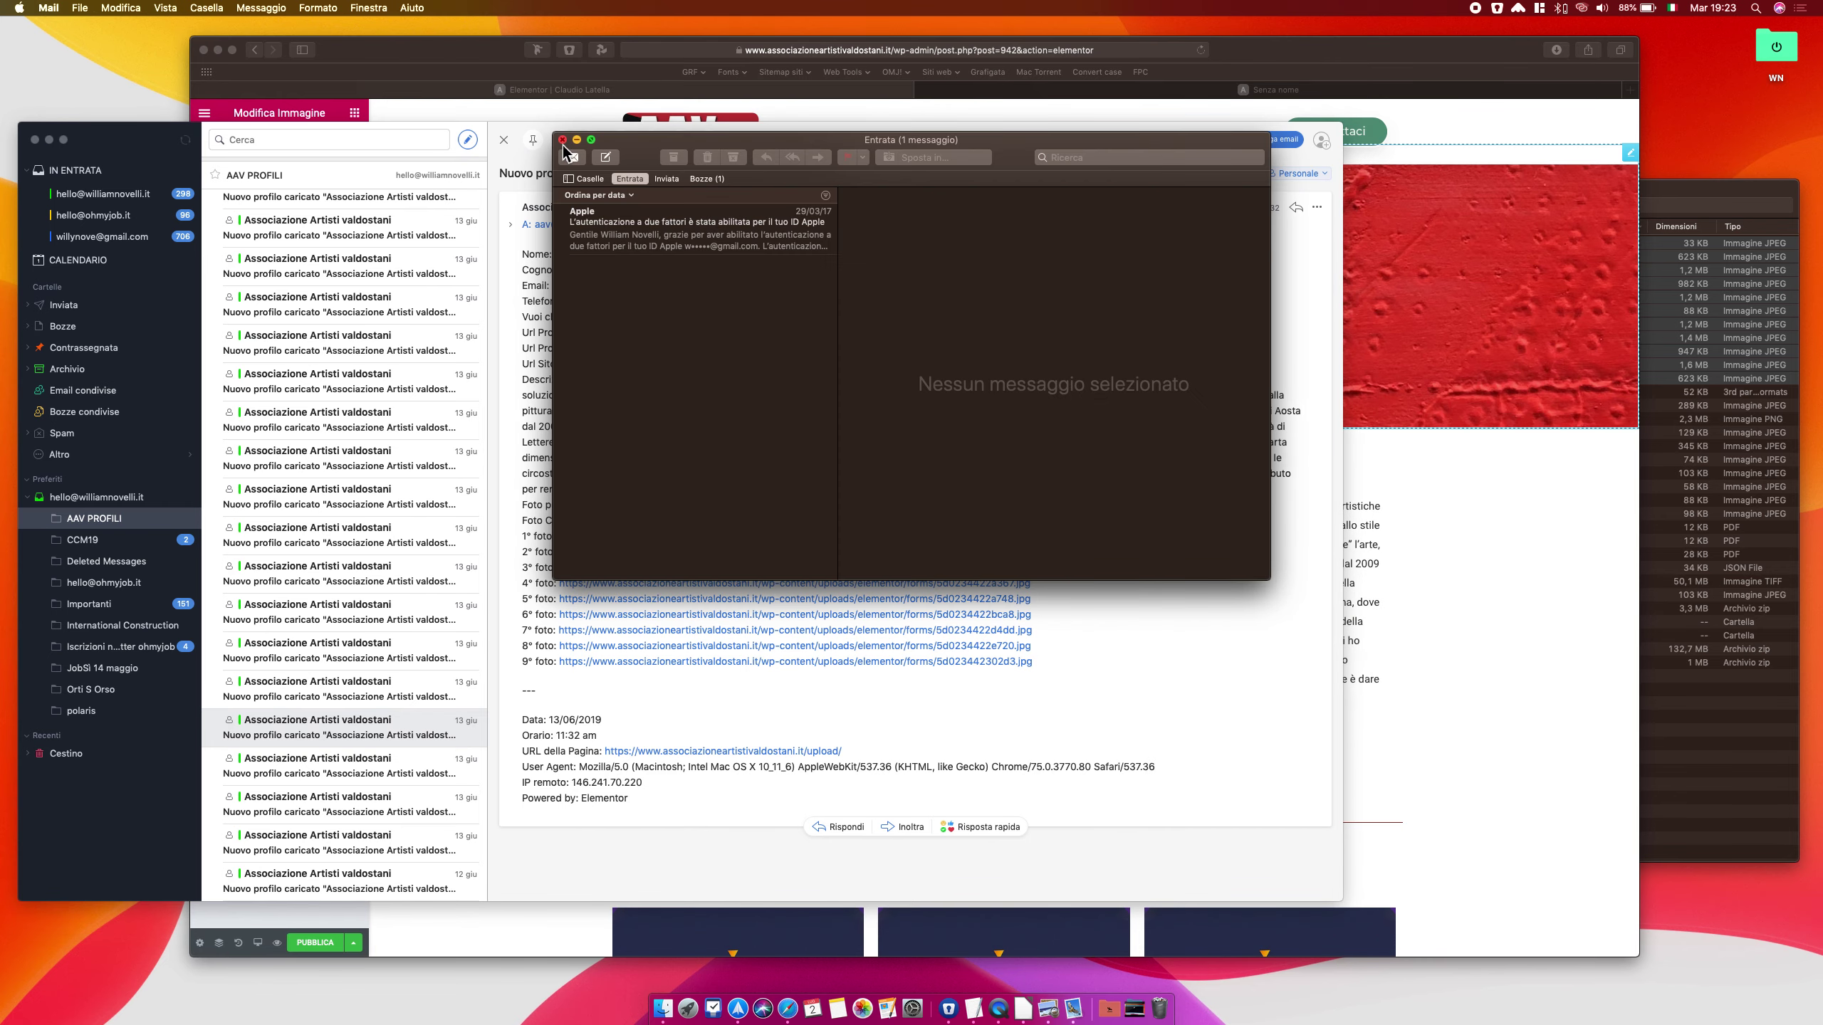
click(562, 142)
click(691, 294)
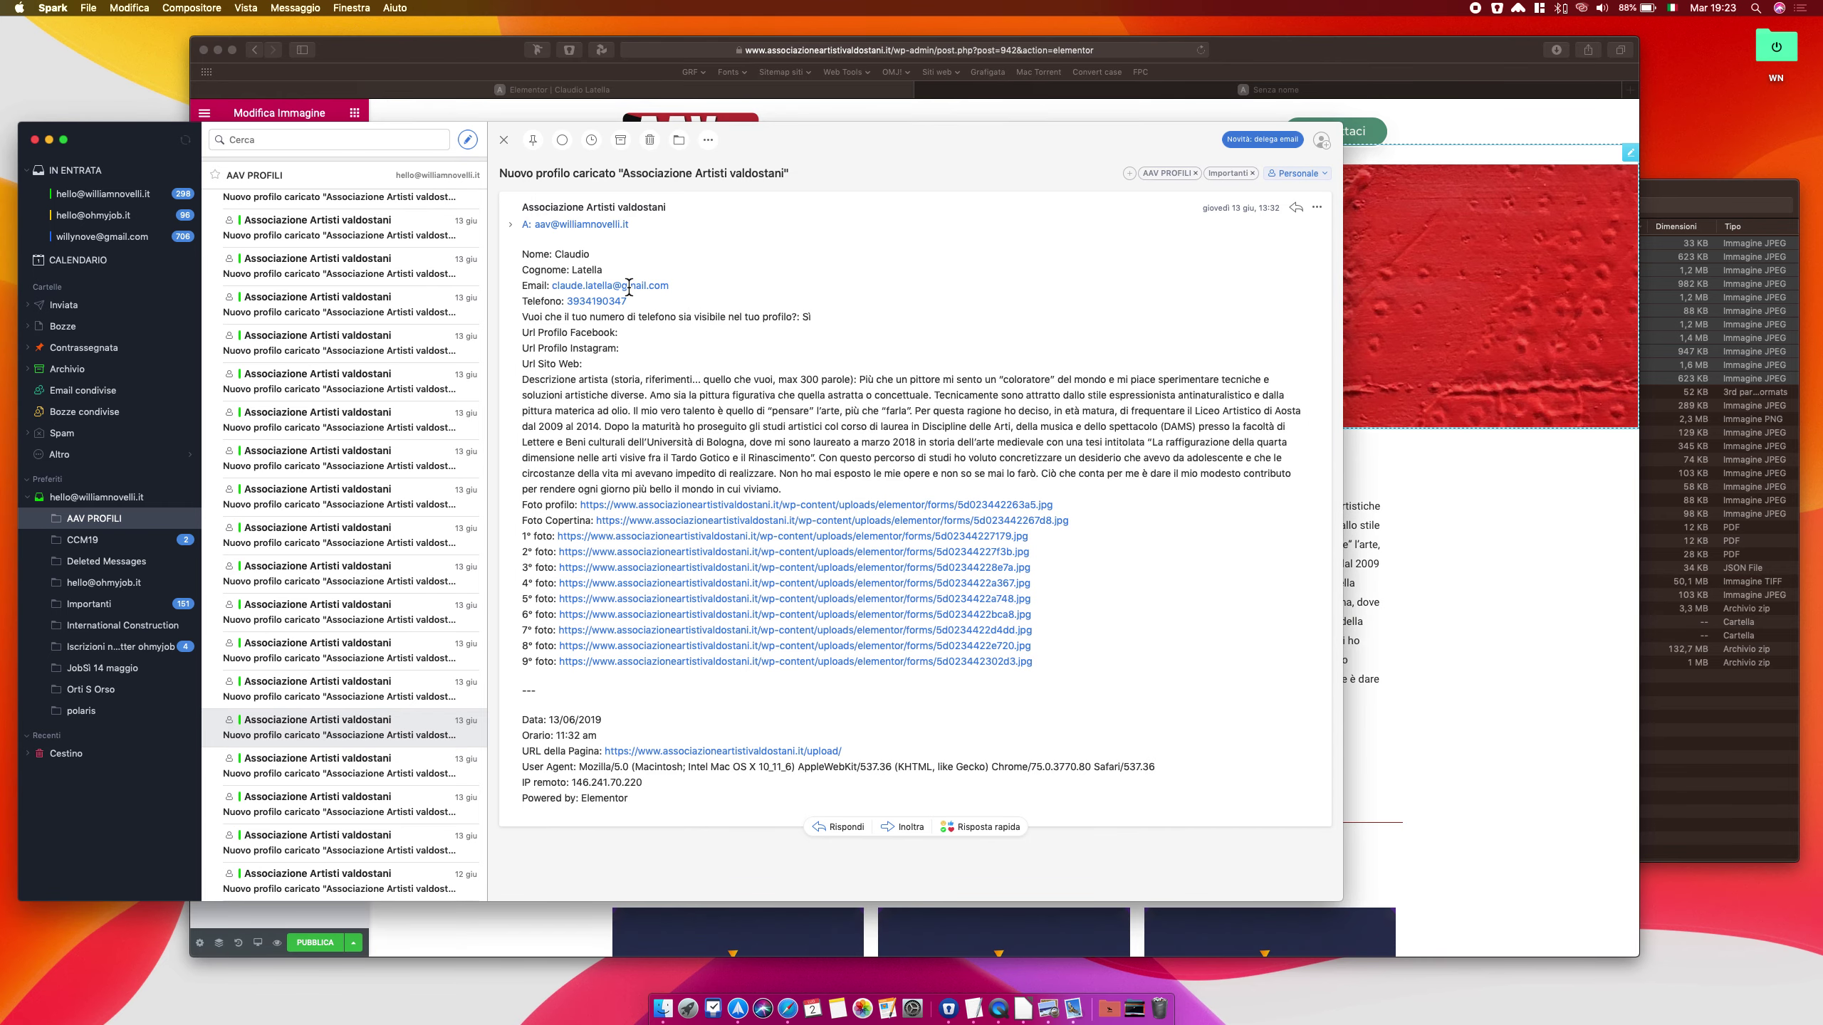
drag(674, 286, 570, 285)
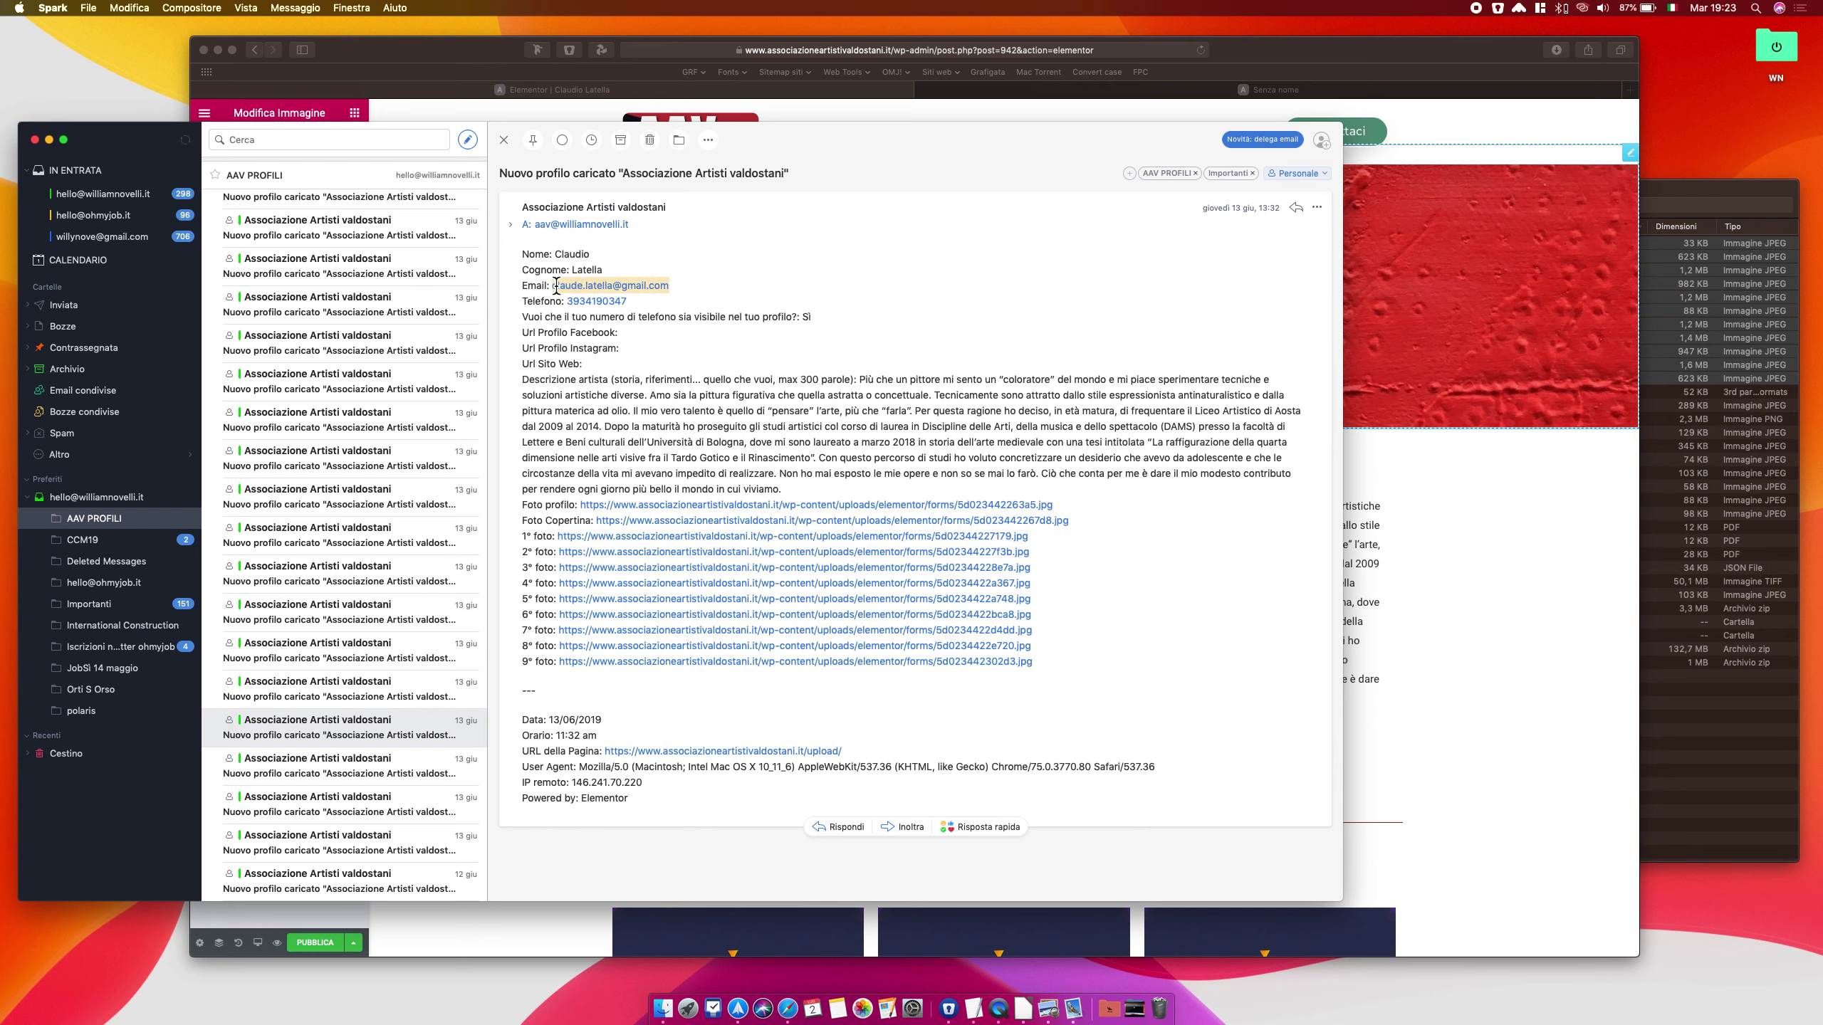
drag(719, 292, 551, 288)
key(super+c)
click(1301, 71)
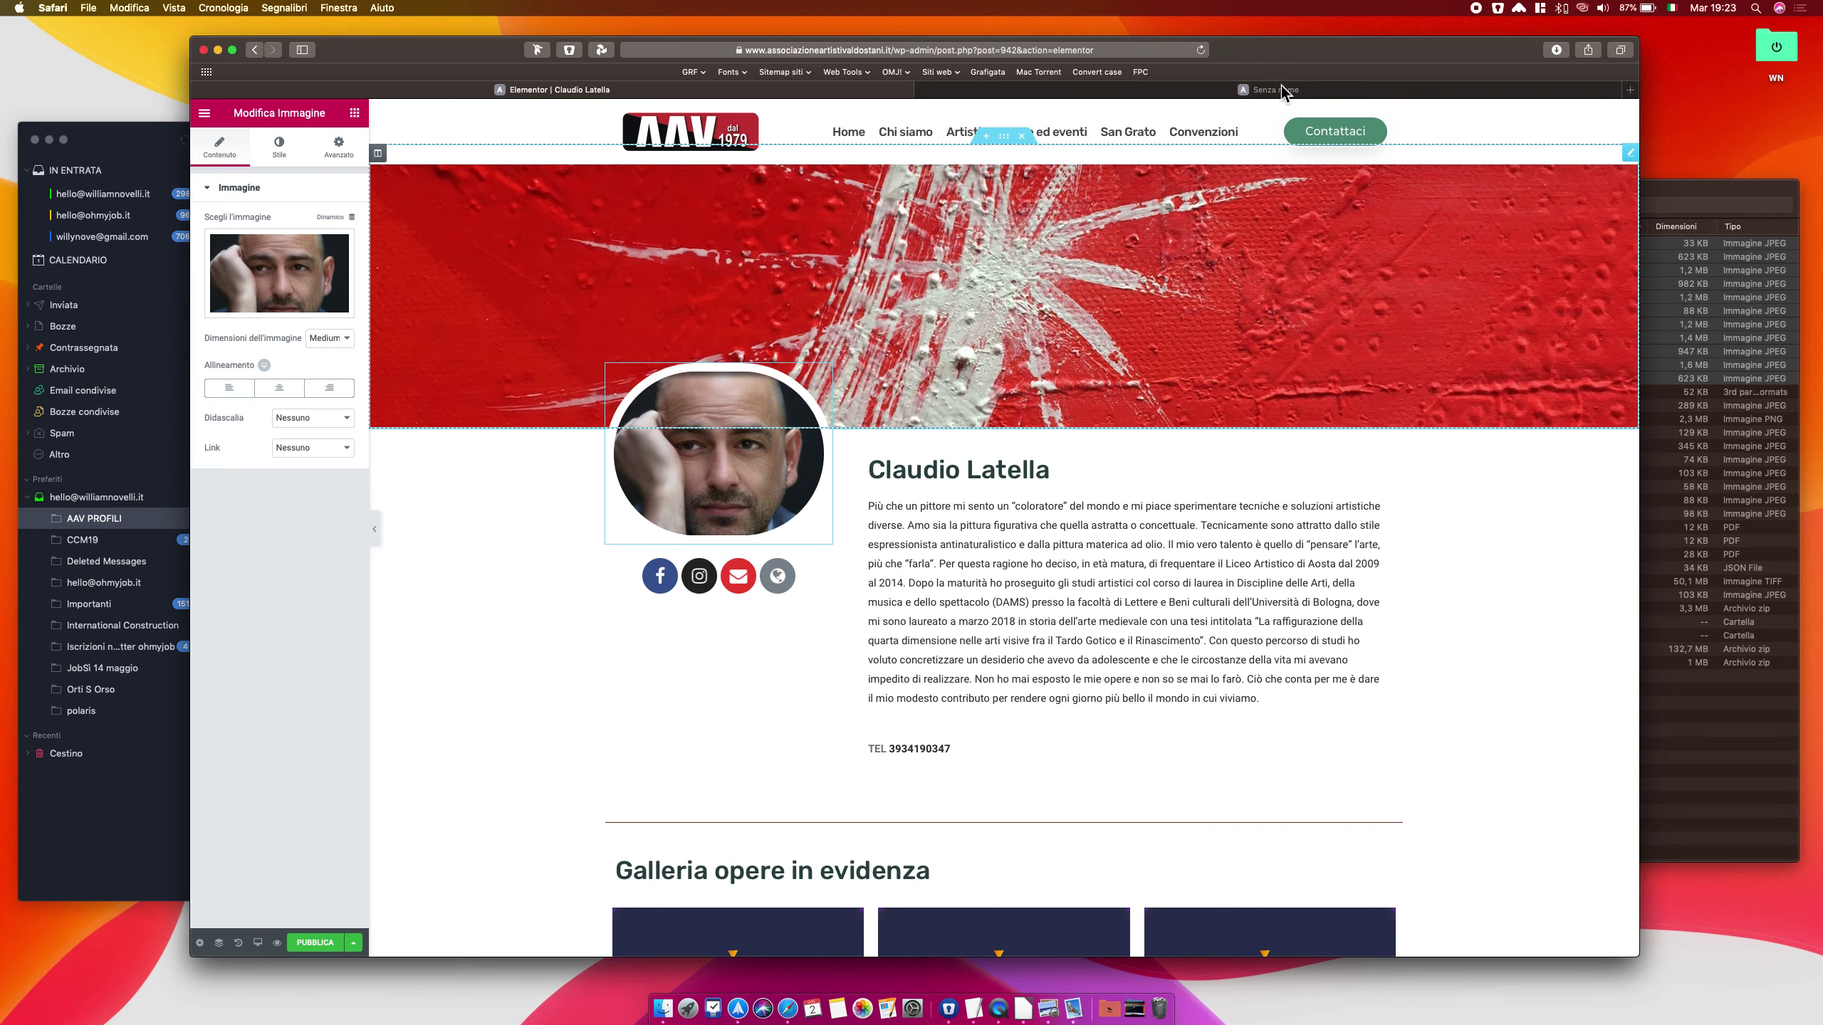
Paste the artist's e-mail address into the Envelope social icon's Link field
click(780, 582)
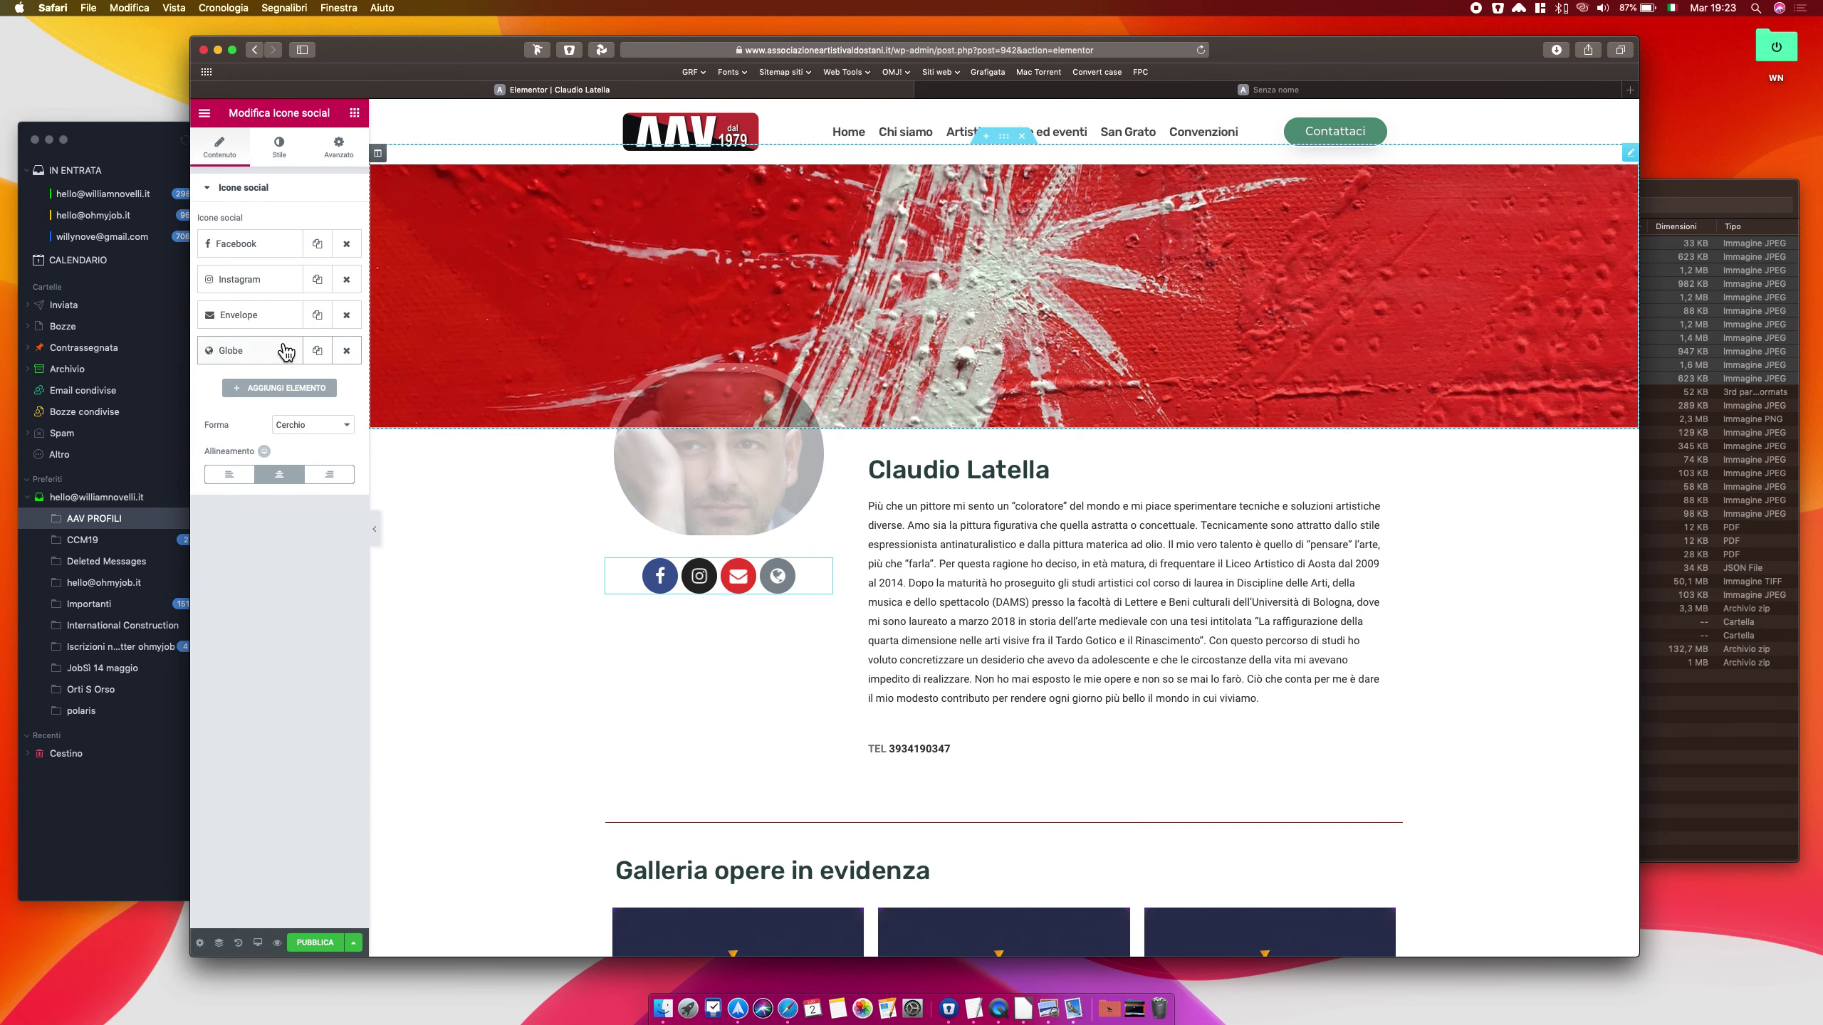
click(219, 322)
click(257, 411)
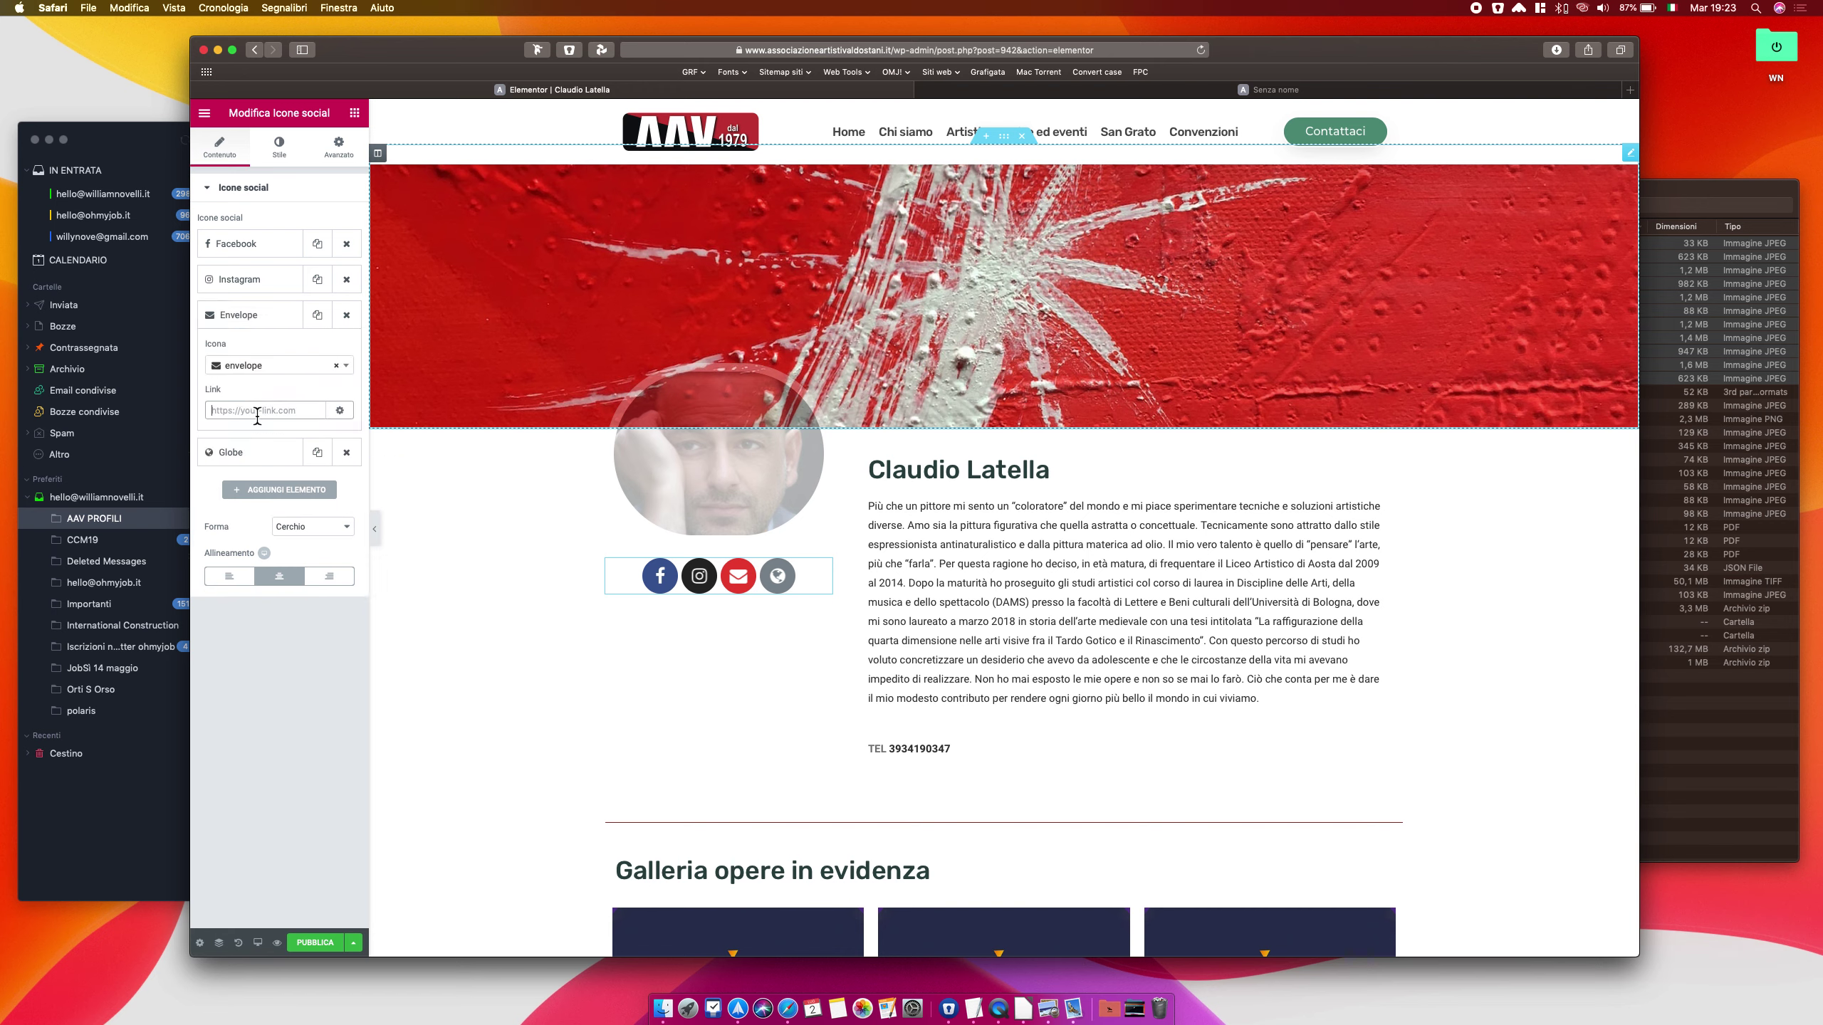
key(super+v)
click(275, 327)
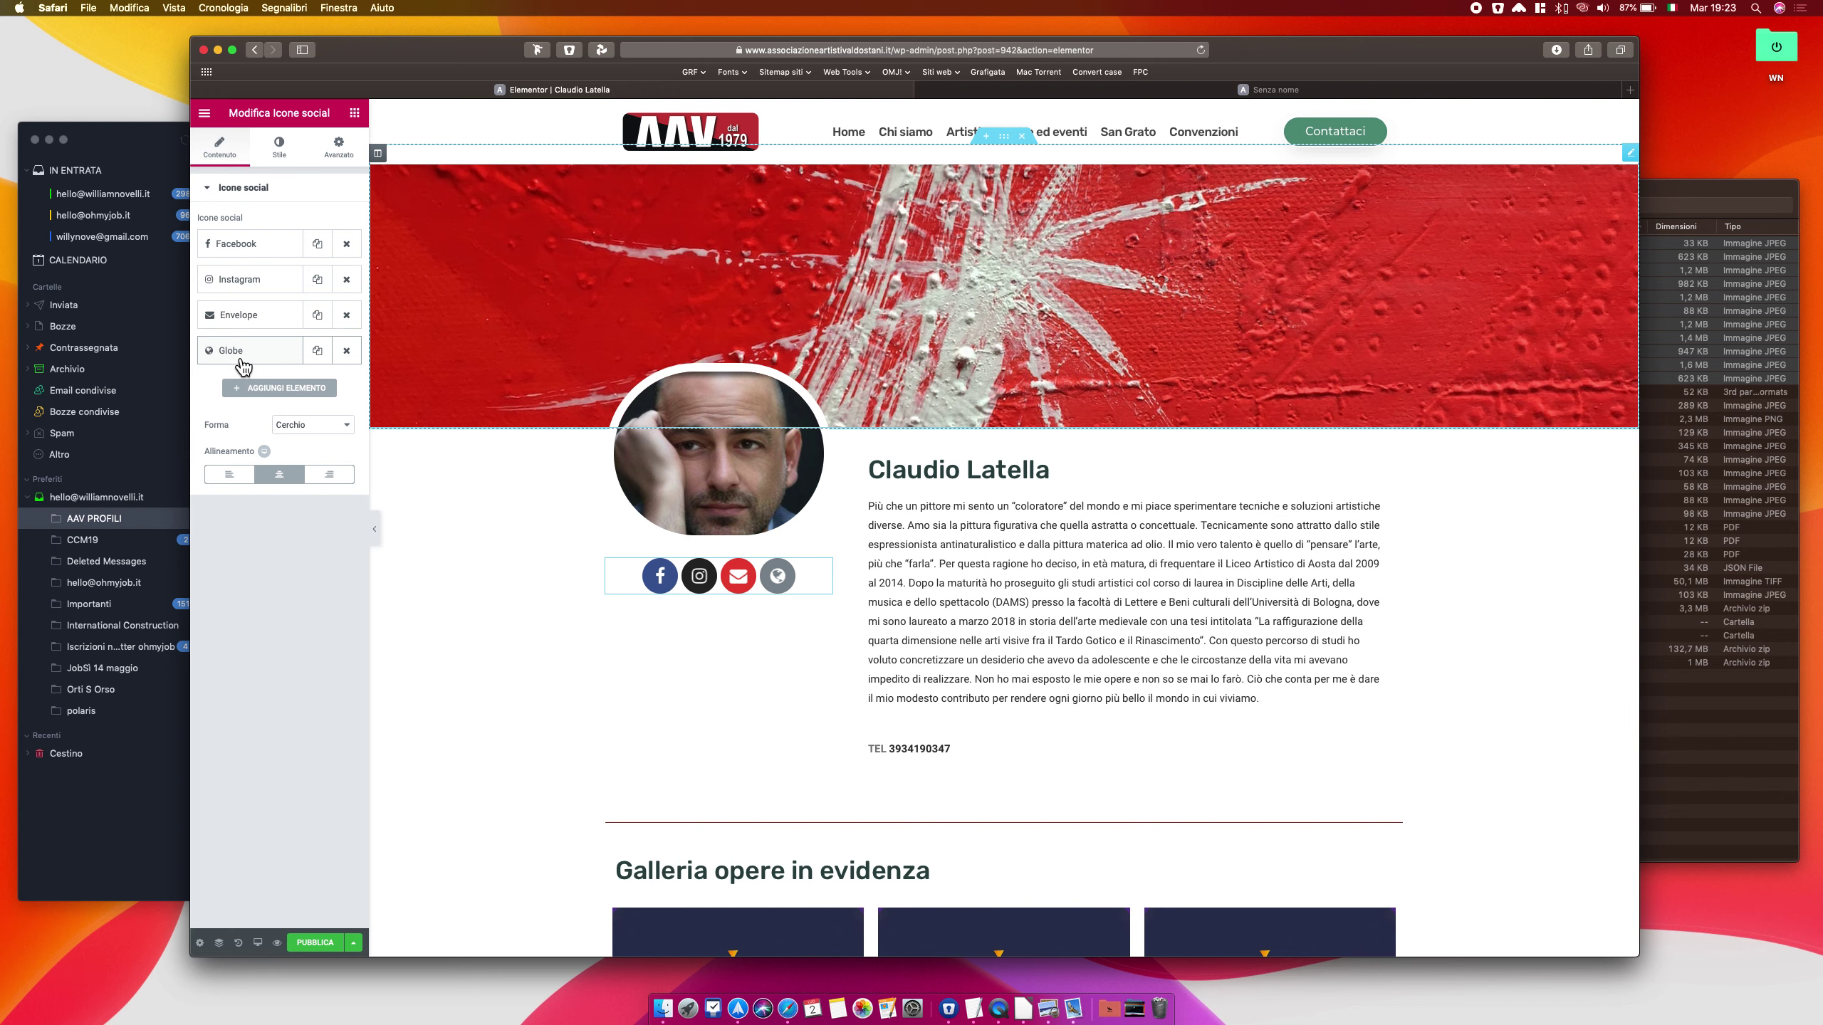
Delete the Facebook, Instagram and Globe icons from the social icons widget
click(347, 245)
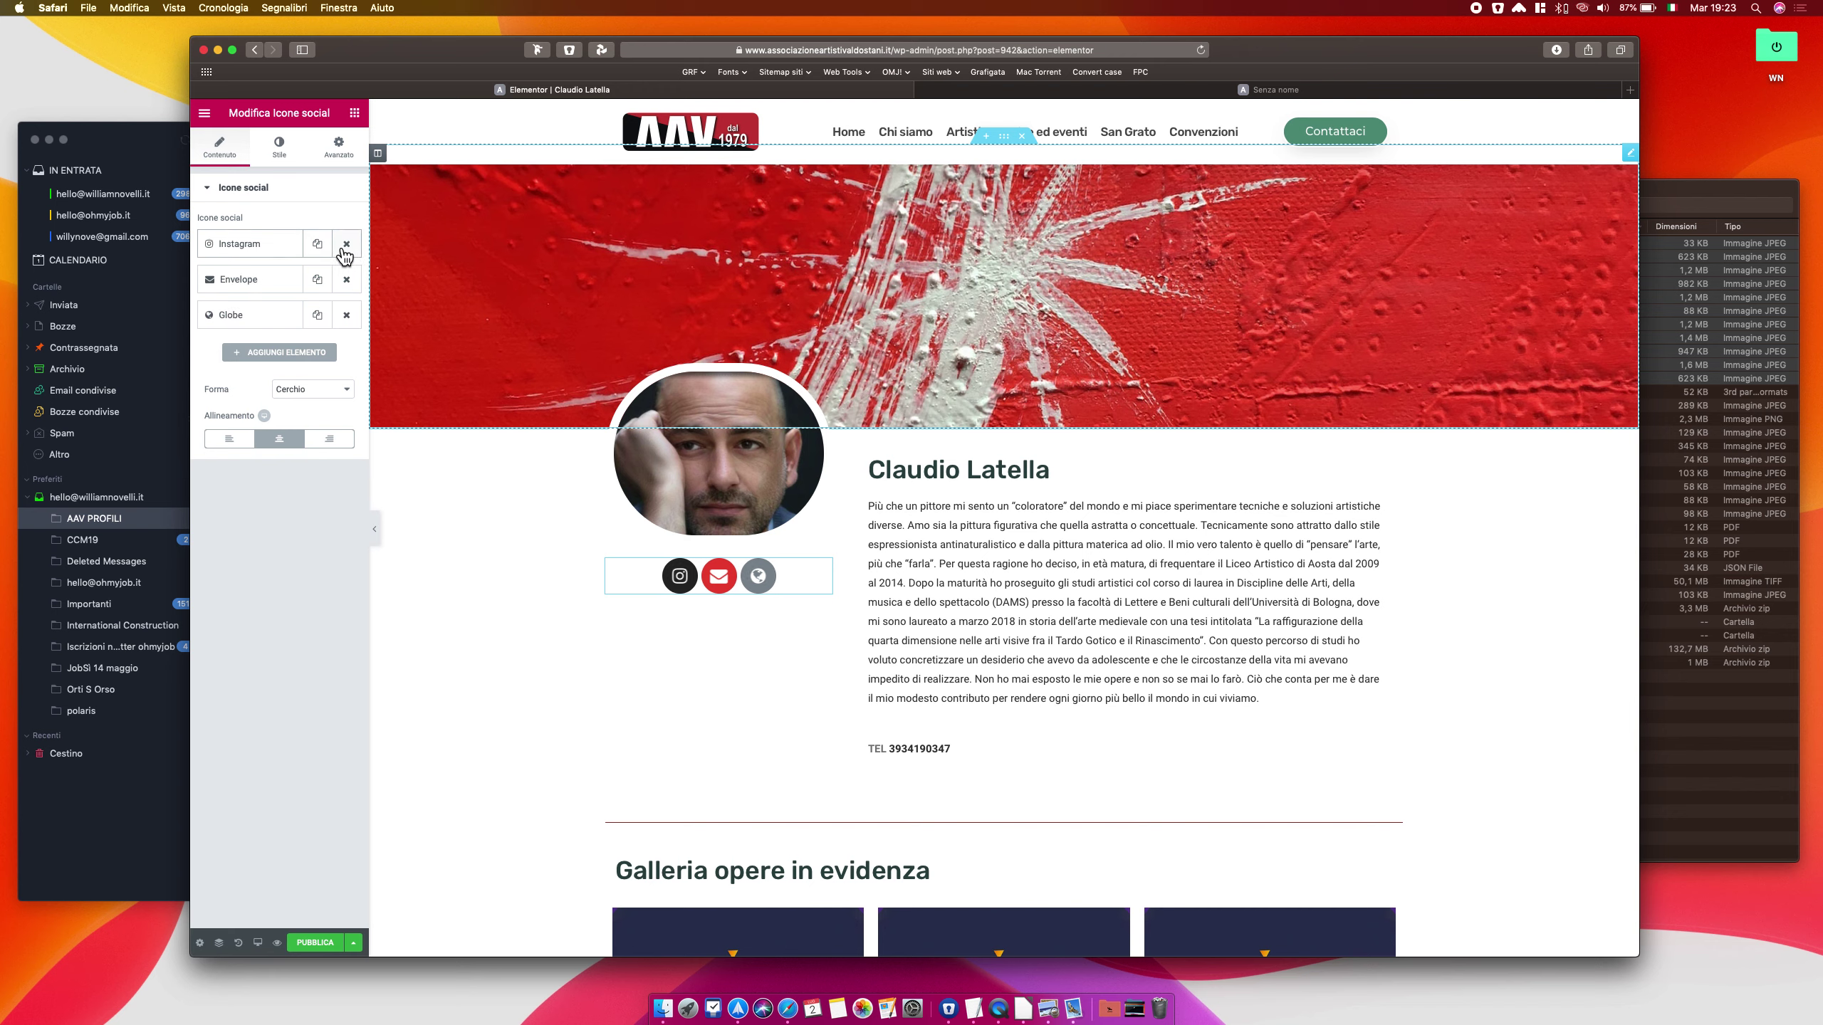
click(265, 248)
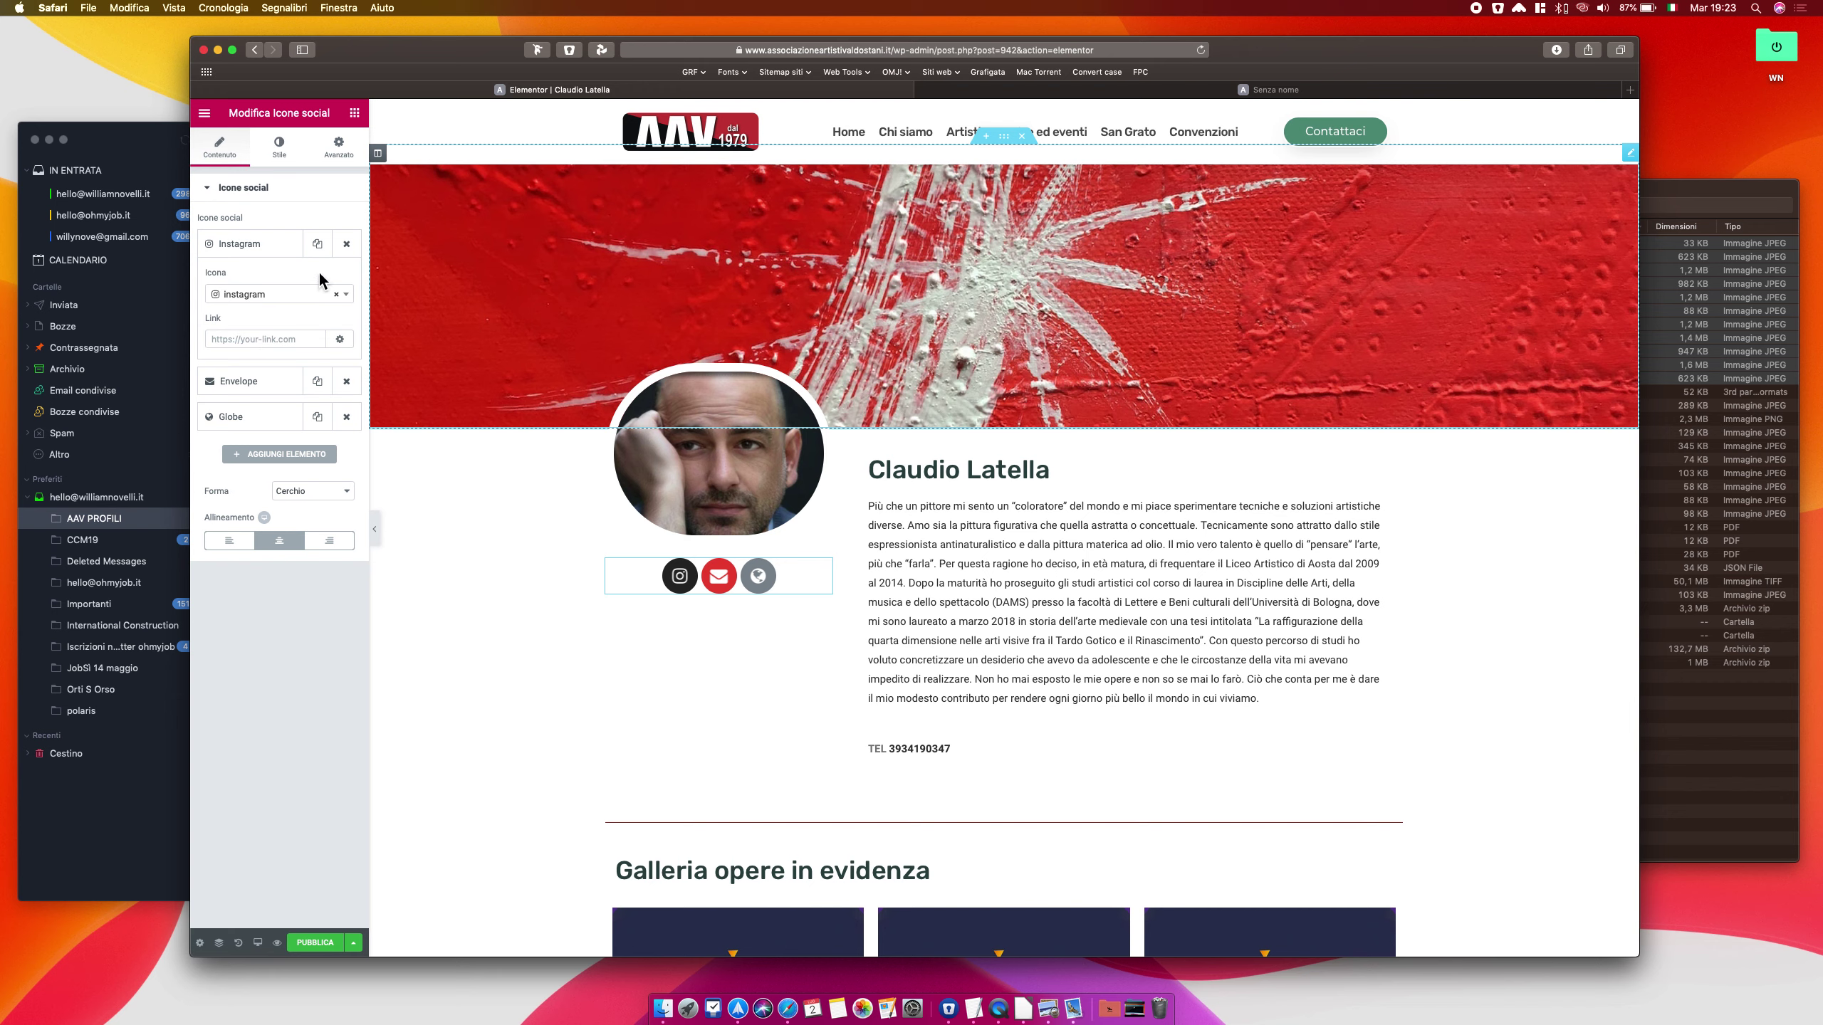
click(347, 245)
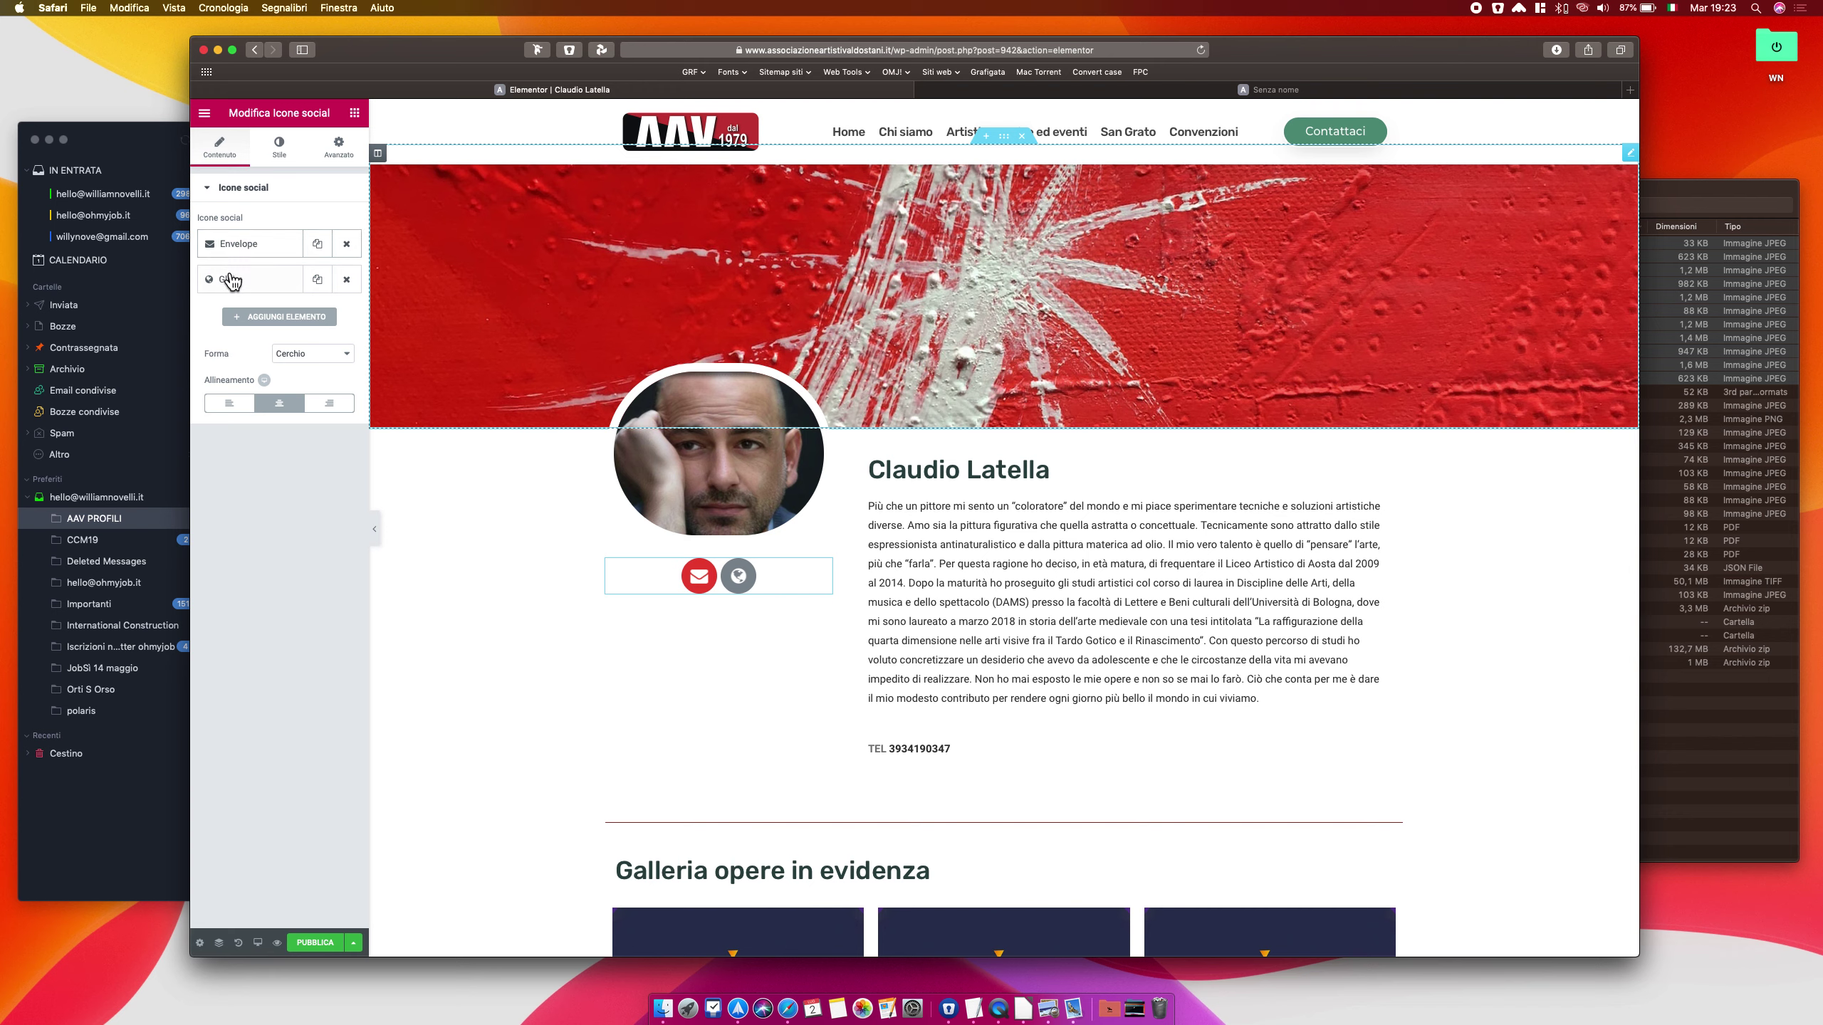
click(348, 282)
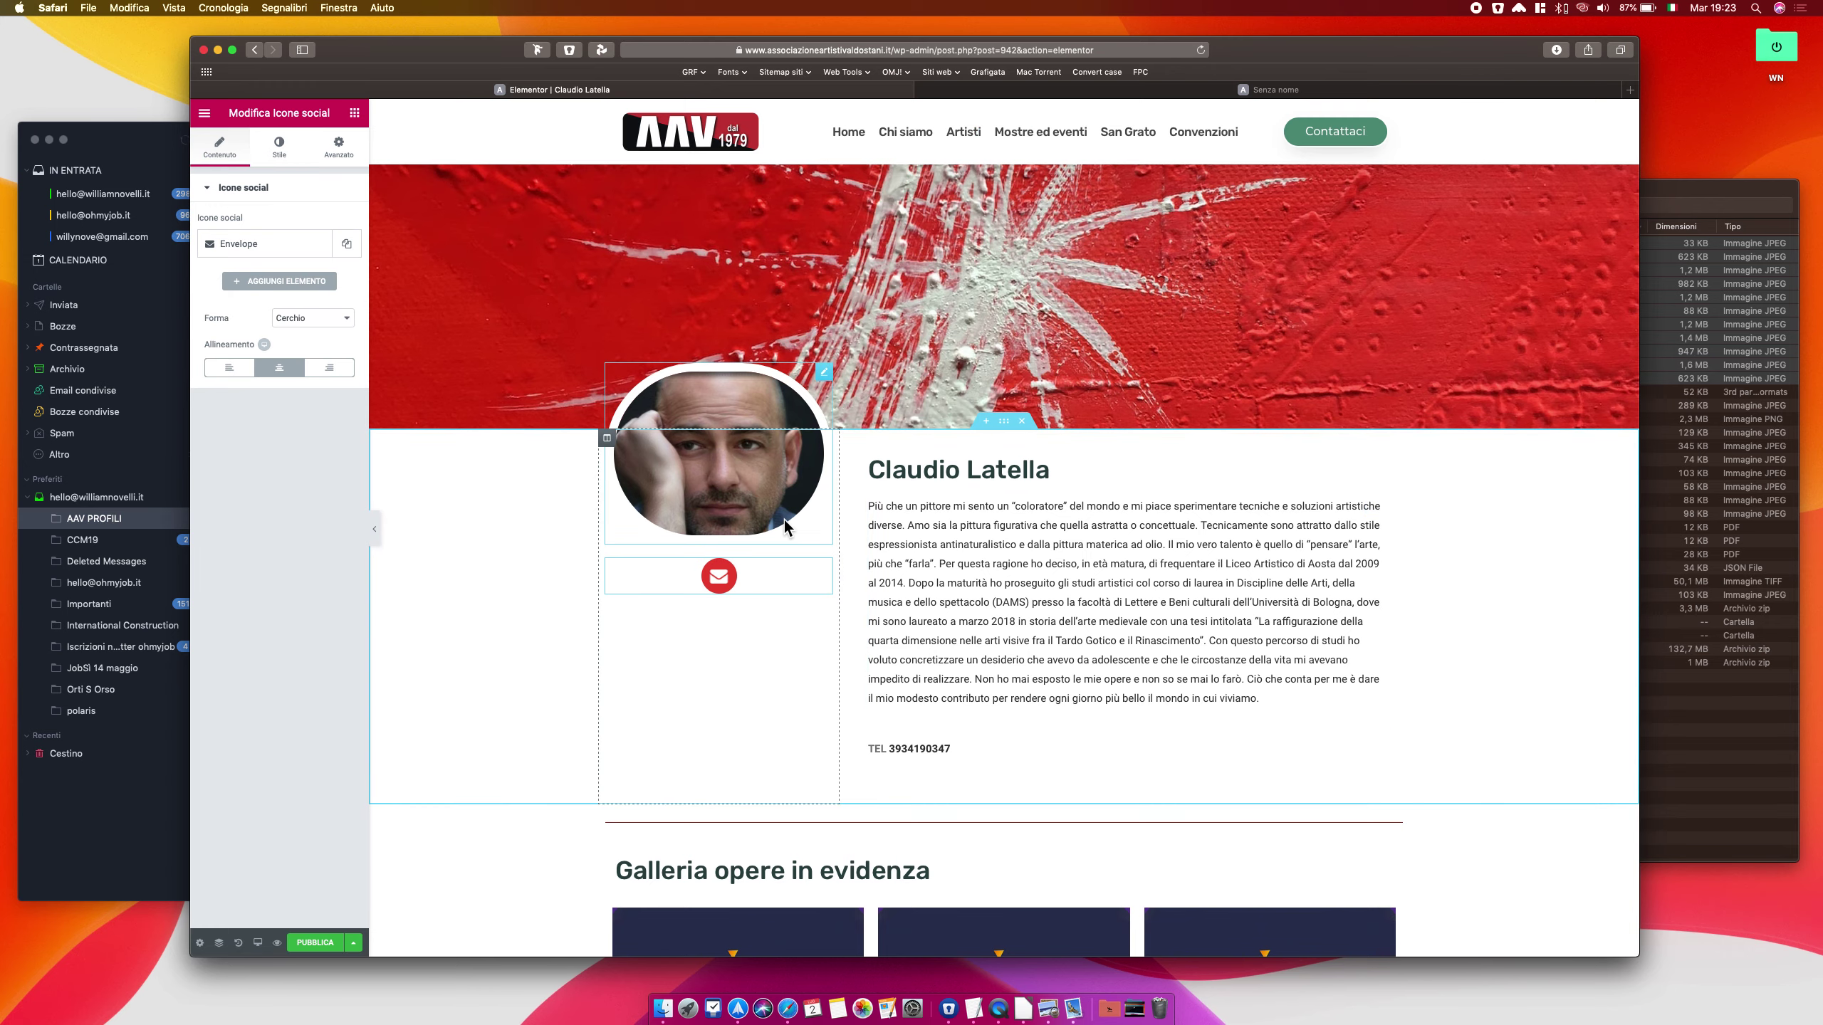
Open the 'Galleria opere in evidenza' EA Filterable Gallery settings and expand Gallery Items to Item #1
scroll(784, 519, up, 1)
scroll(948, 528, down, 10)
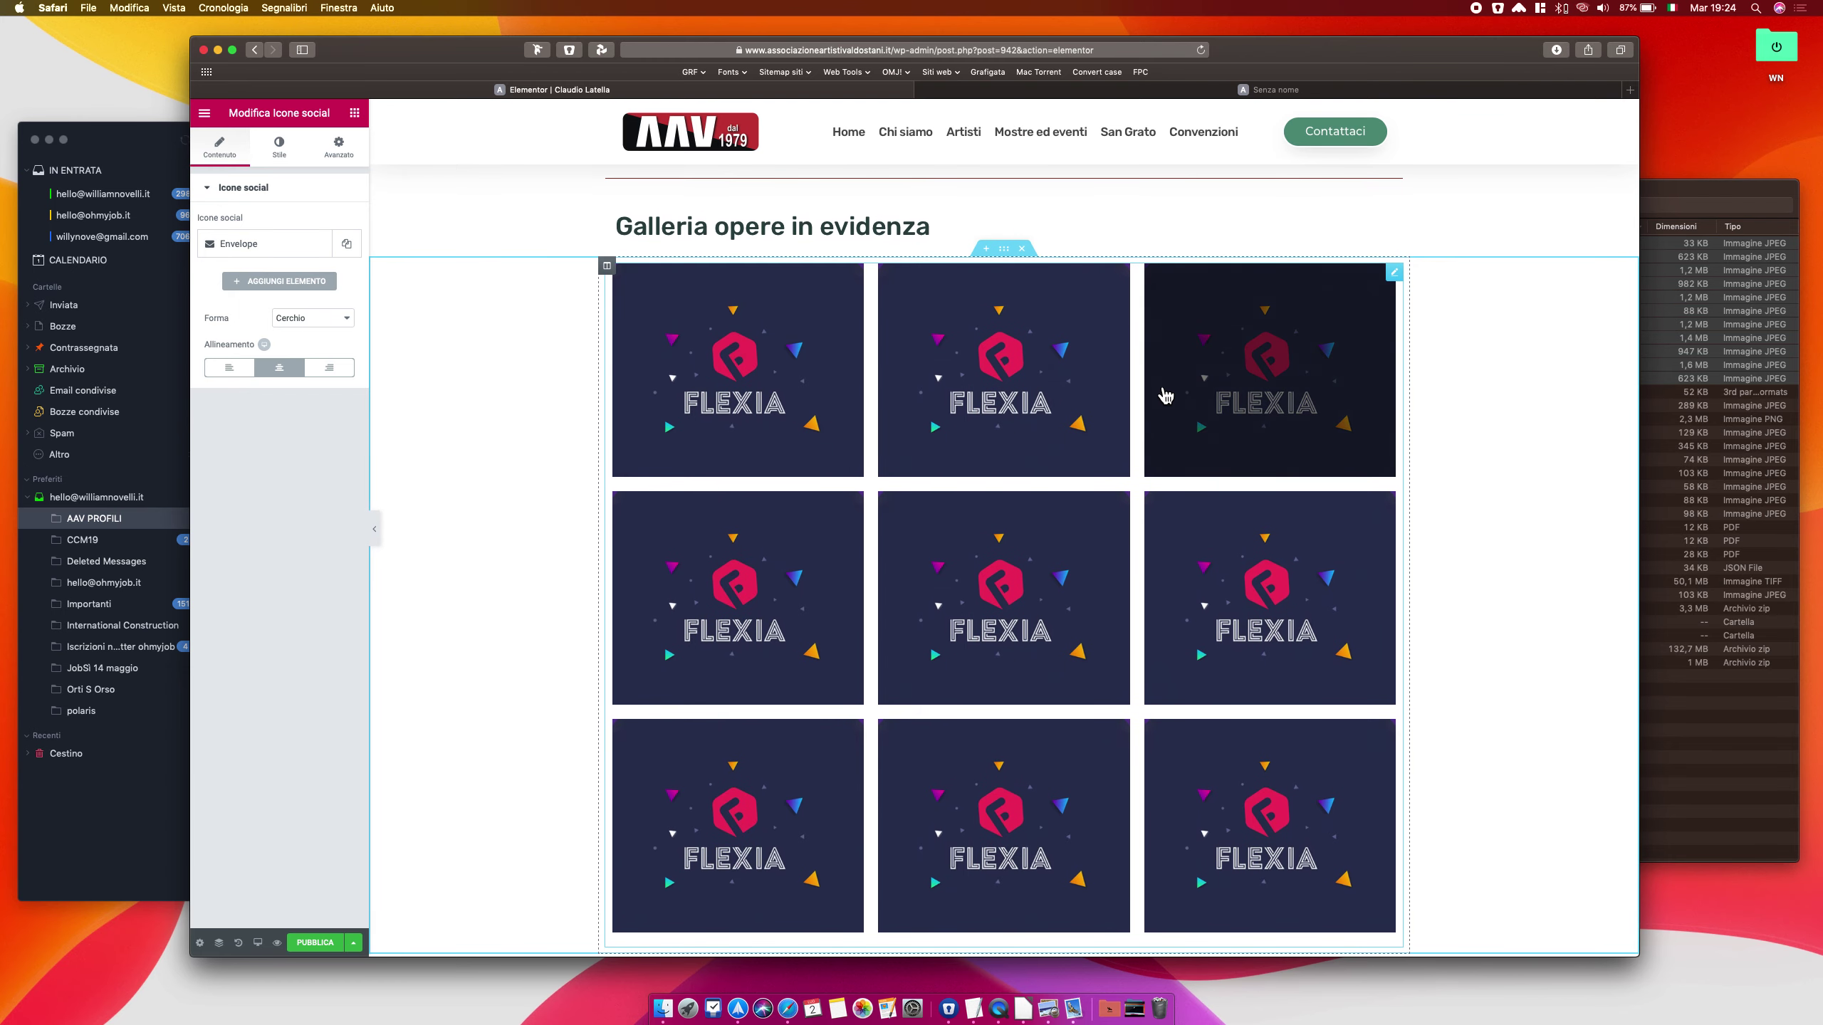
click(999, 384)
click(1266, 334)
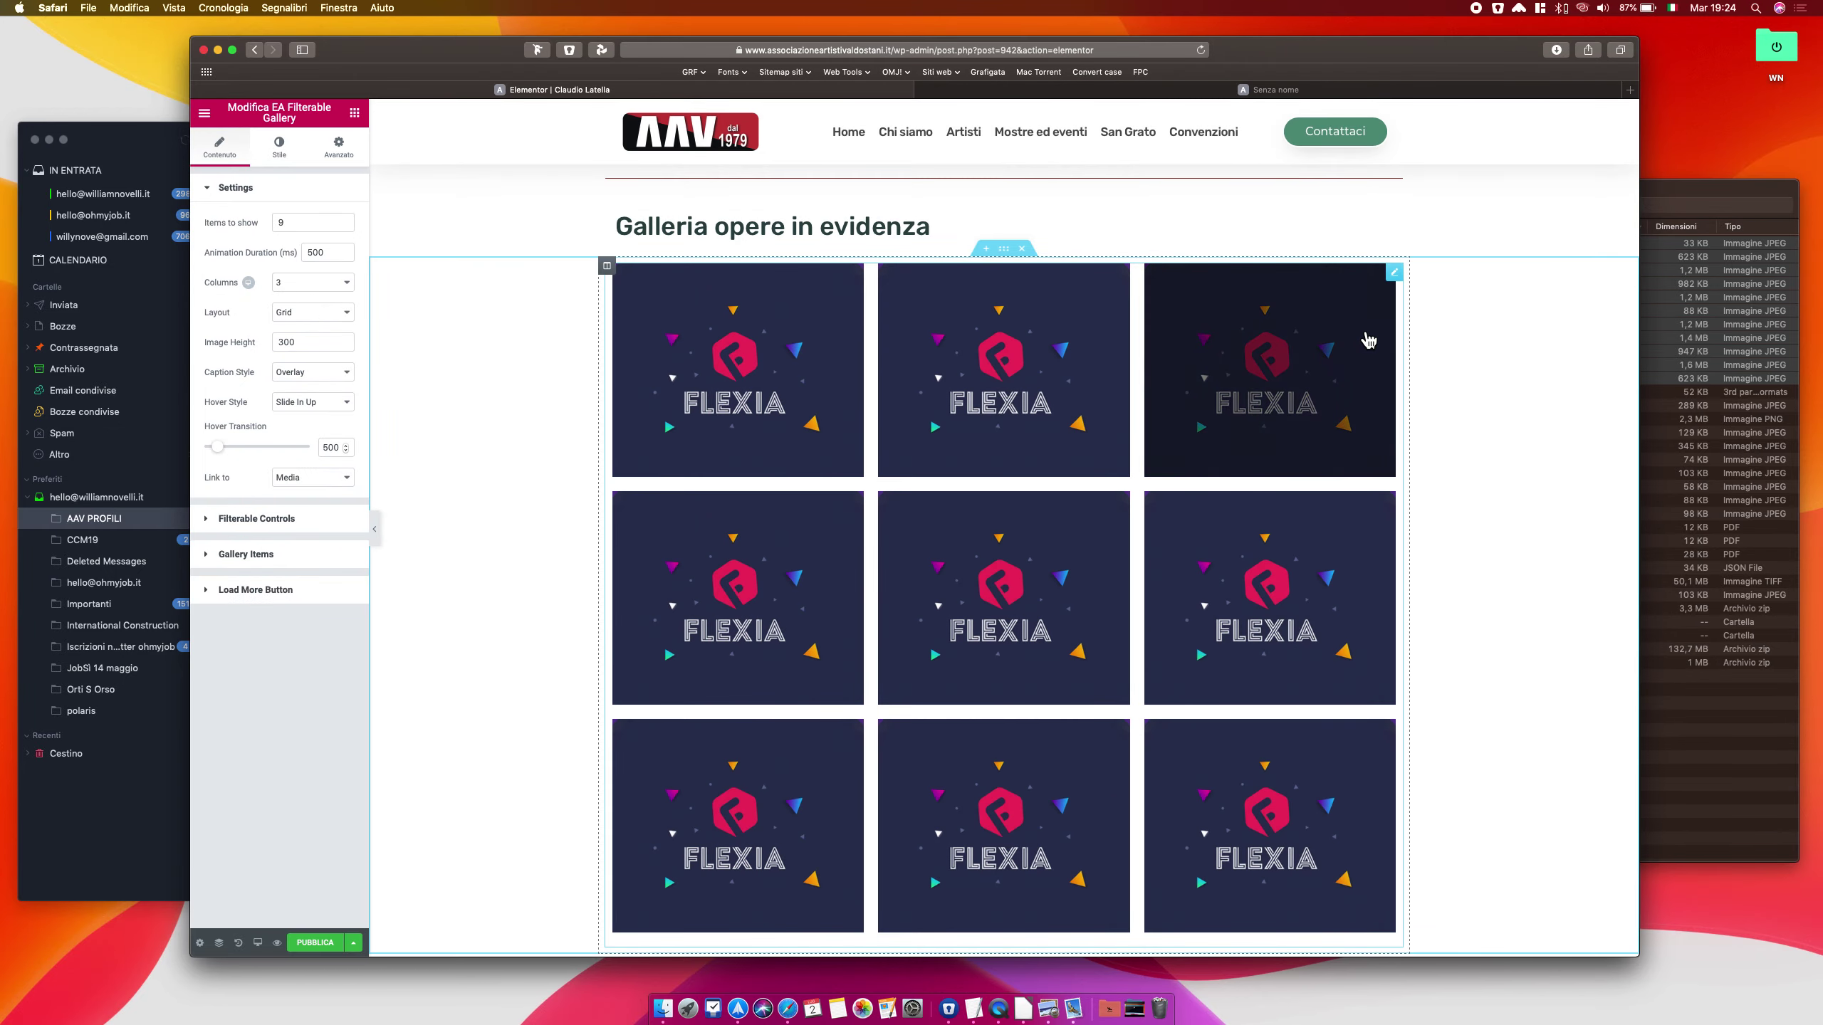
click(1368, 341)
click(879, 330)
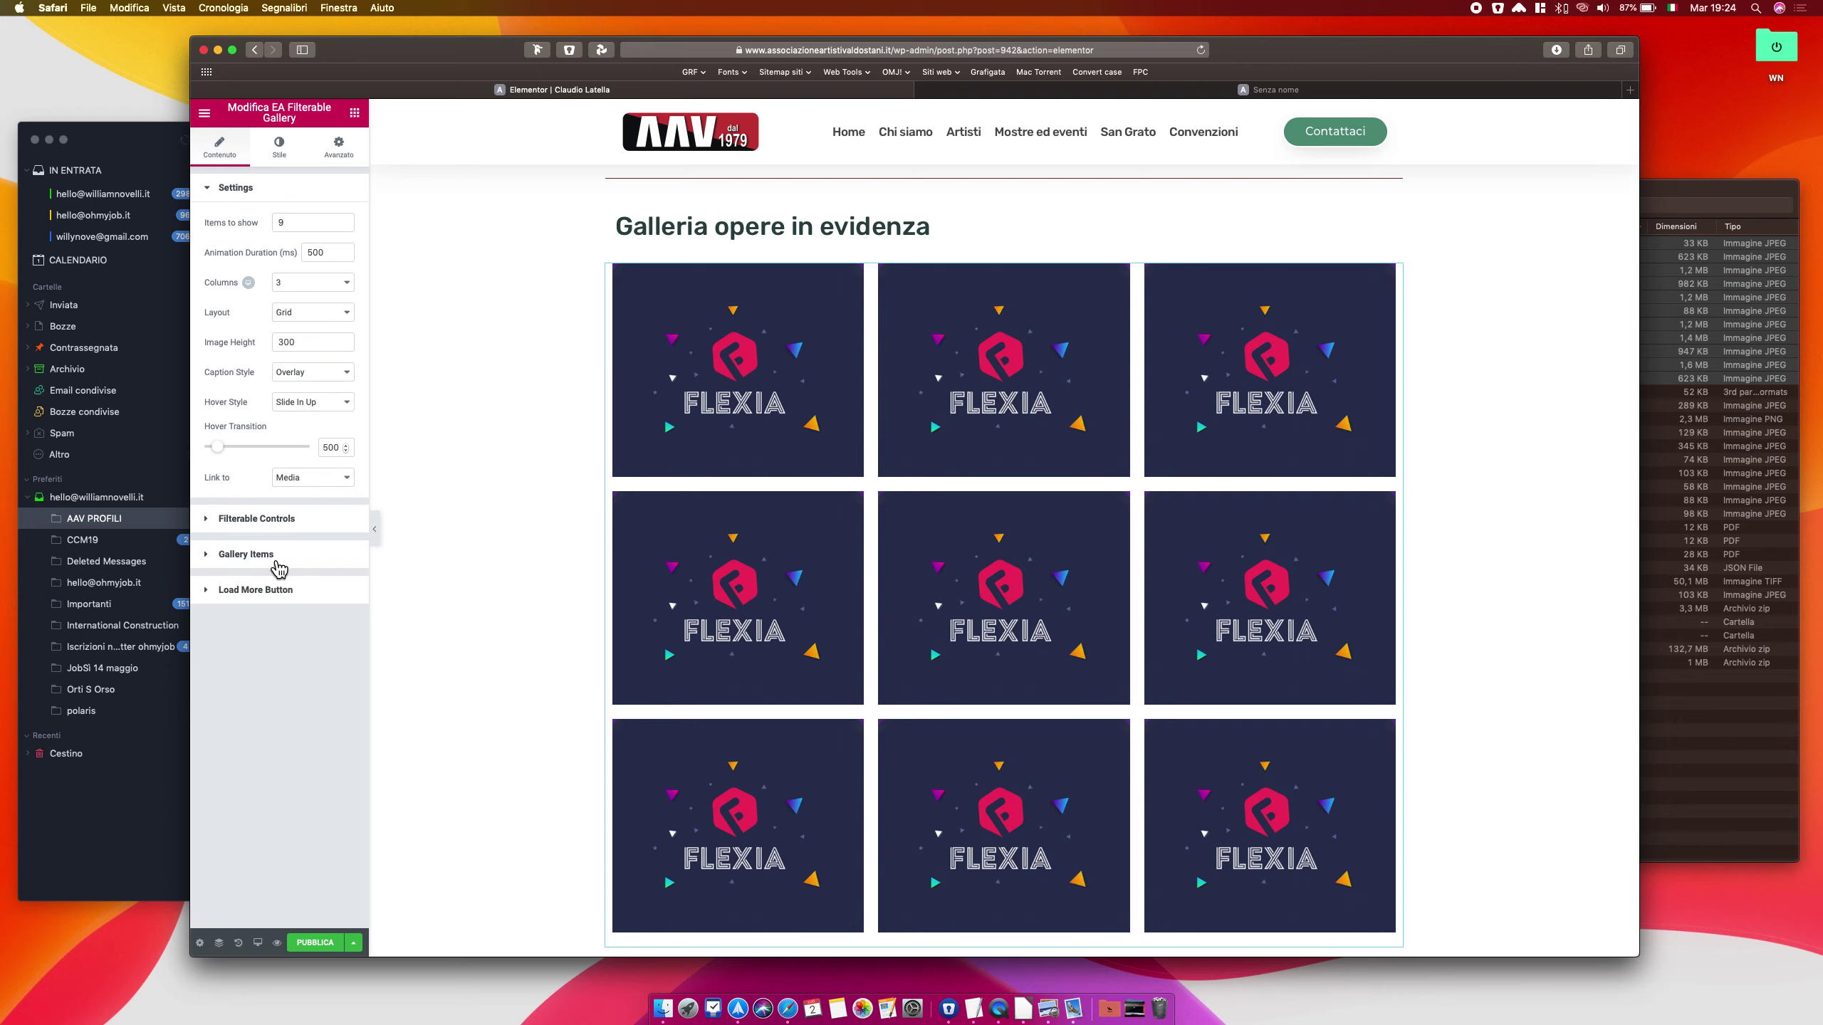
click(252, 562)
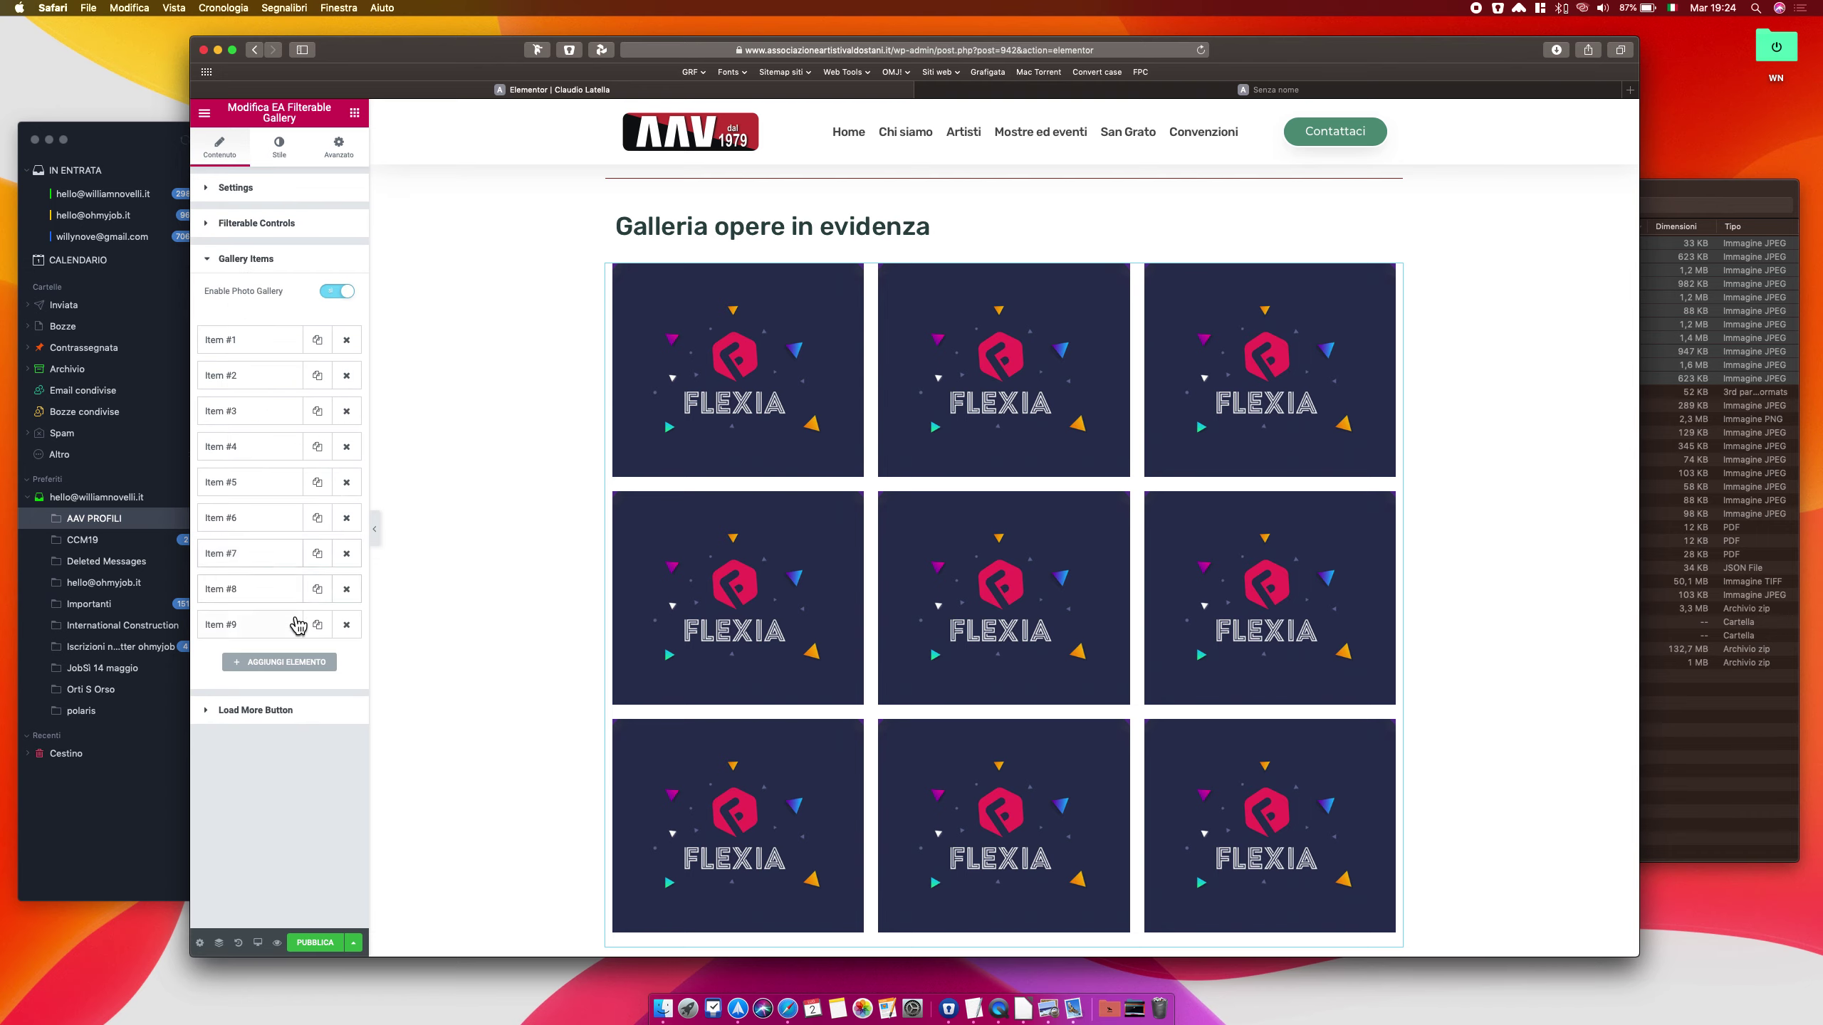
click(264, 347)
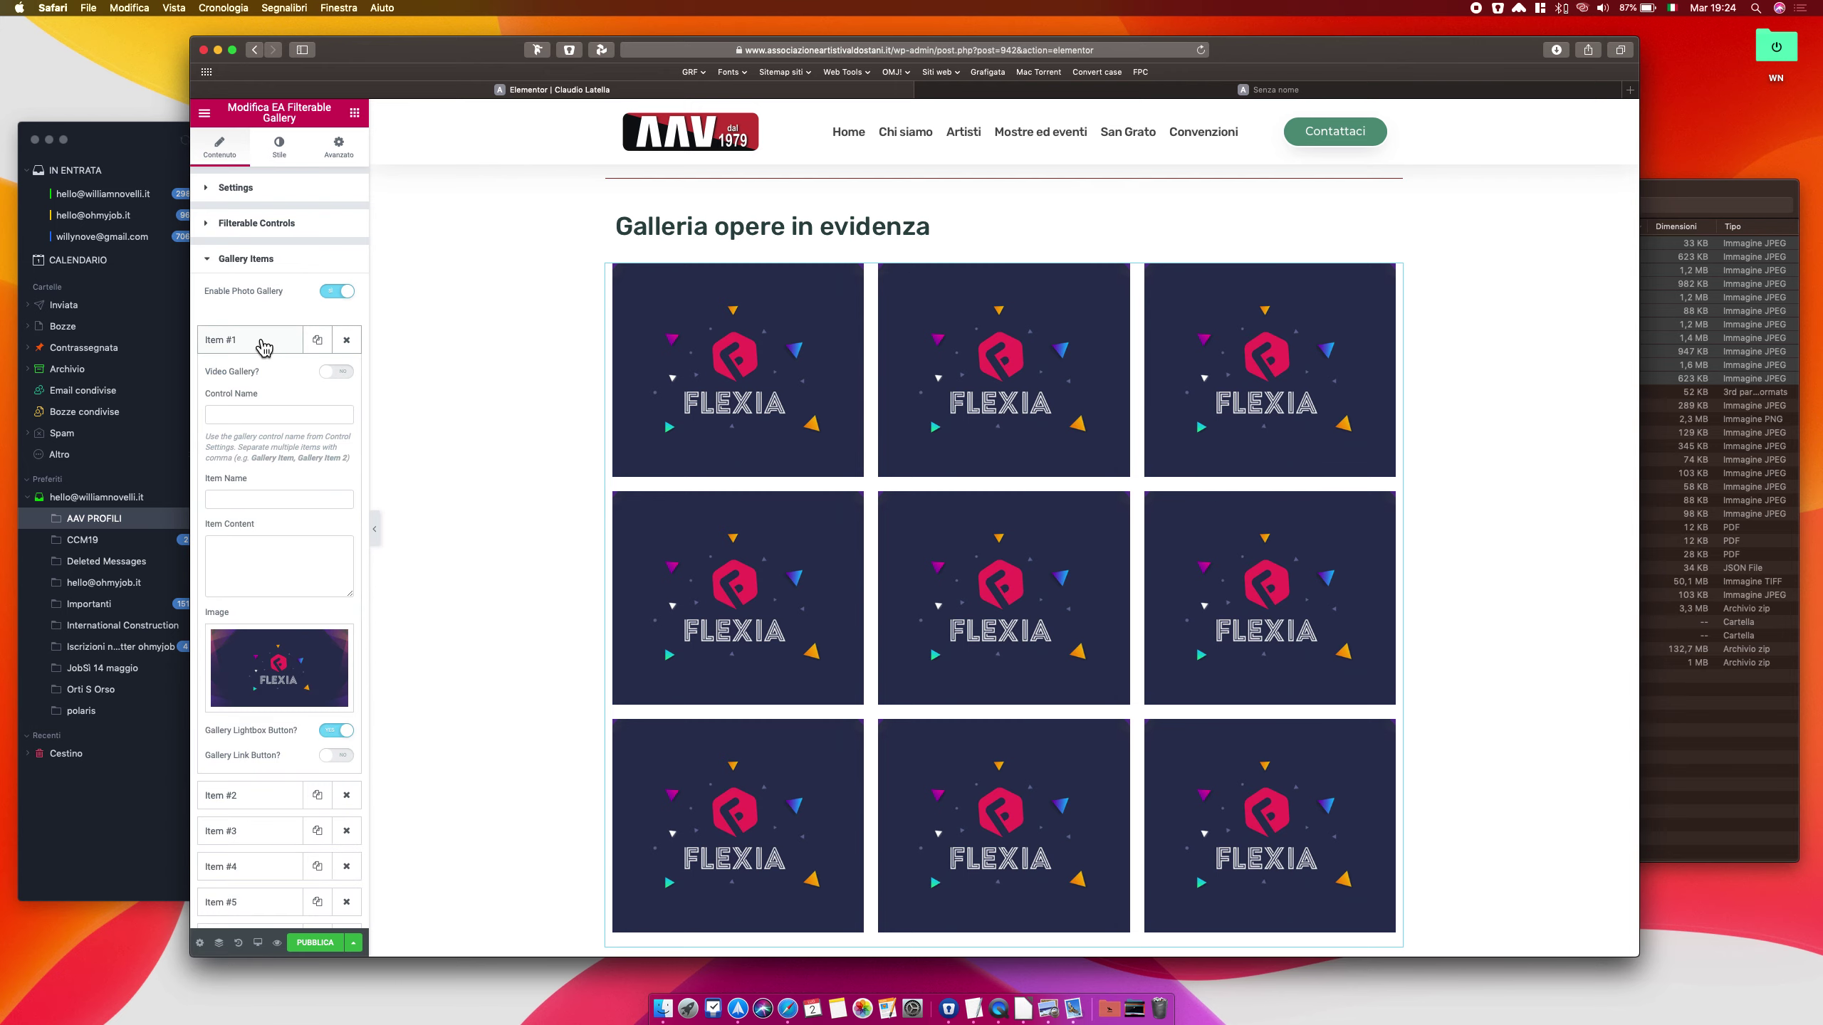